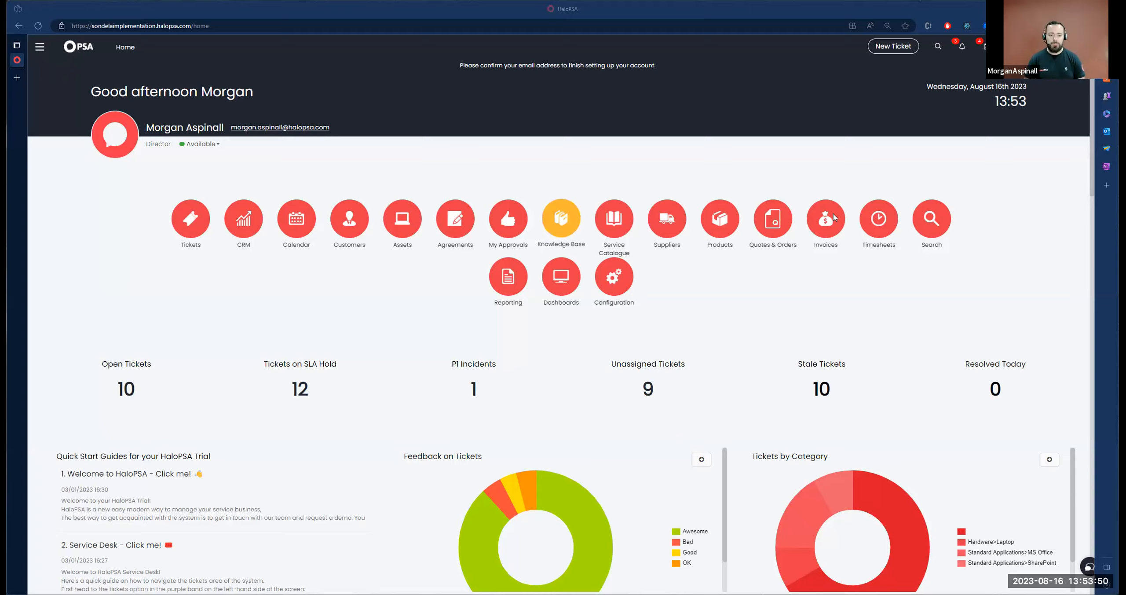
# Open the invoices area and start a new one-off invoice.
pyautogui.click(835, 216)
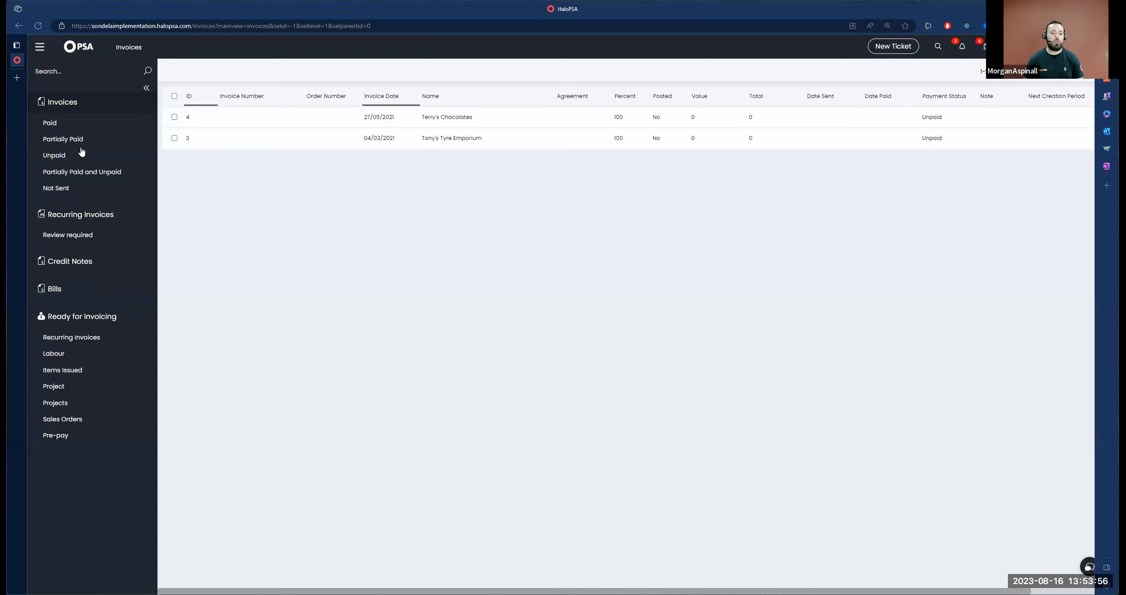
pyautogui.moveTo(48, 107); pyautogui.dragTo(79, 108)
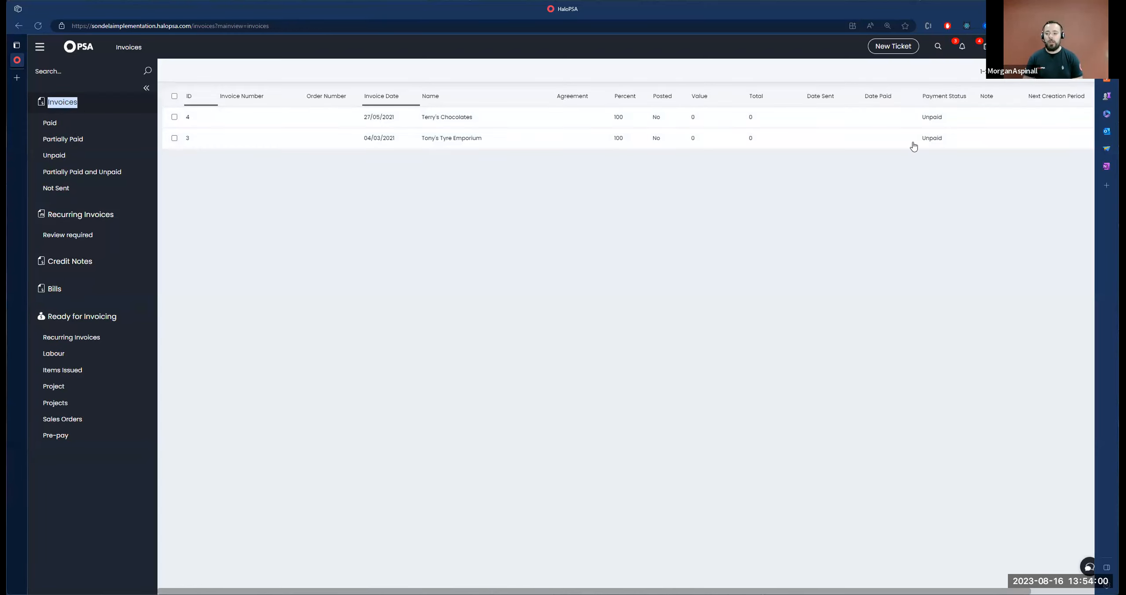
pyautogui.click(1060, 73)
pyautogui.click(1056, 87)
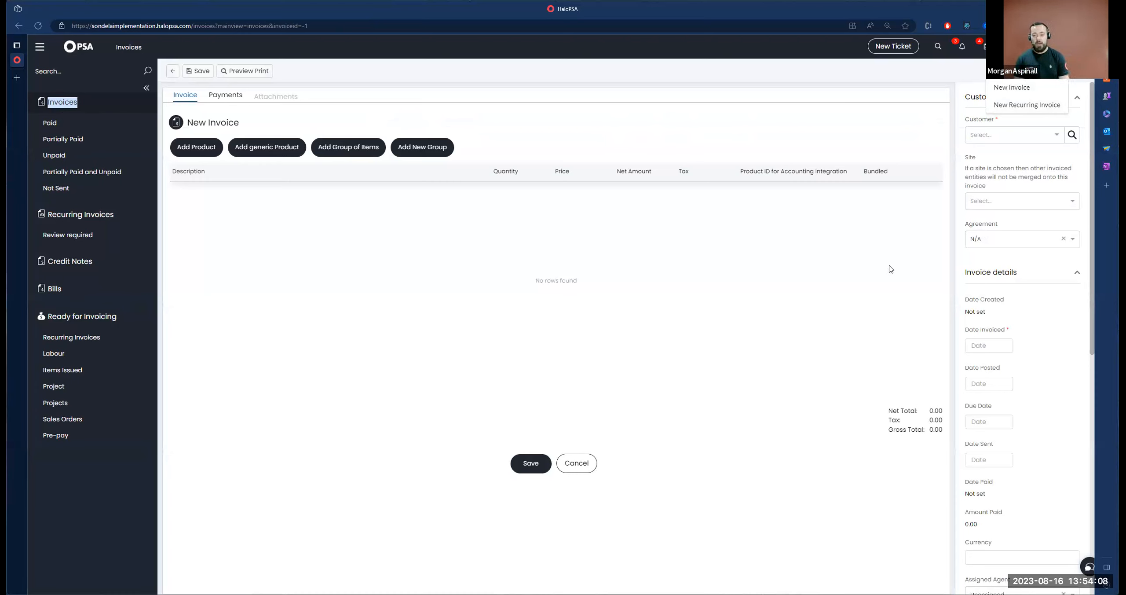
pyautogui.click(890, 268)
# Set the new invoice's customer to Acorn Construction and its site to Main.
pyautogui.click(996, 136)
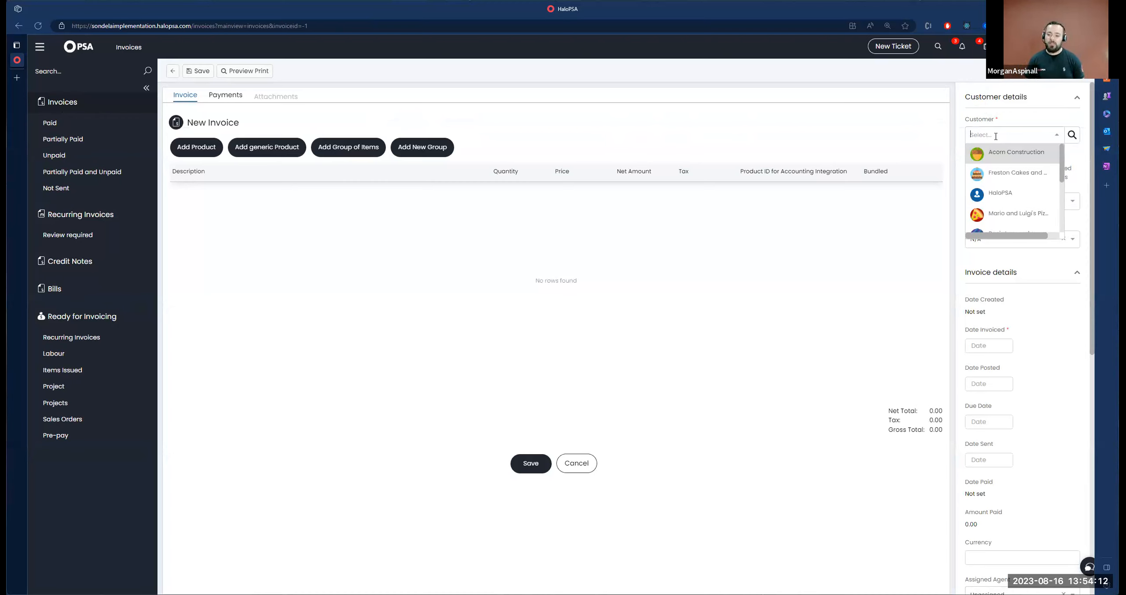
pyautogui.click(980, 157)
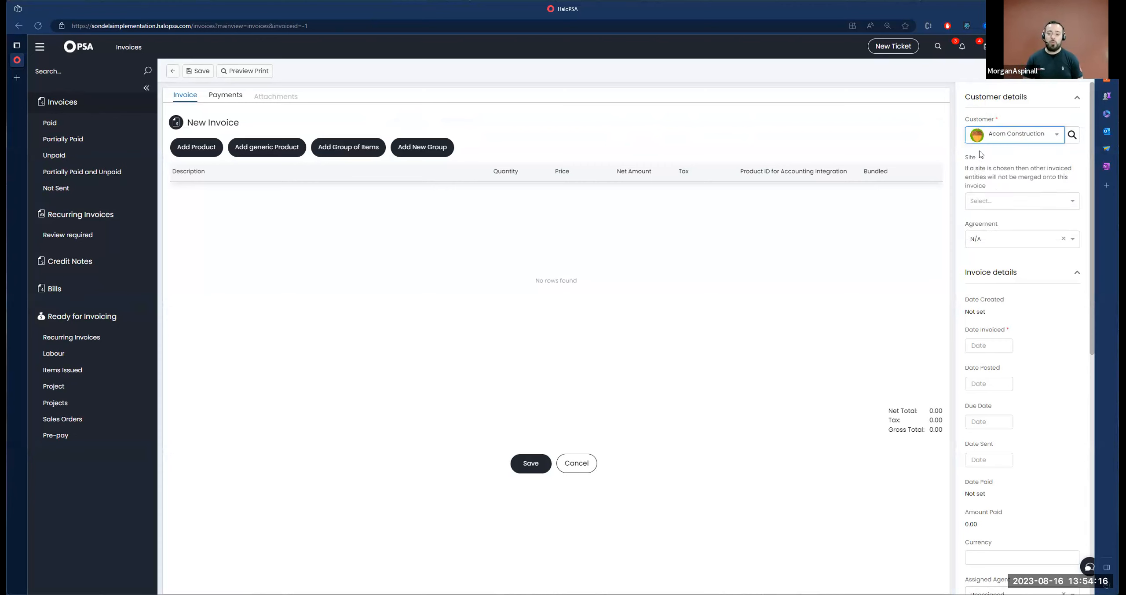
pyautogui.click(984, 200)
pyautogui.click(990, 219)
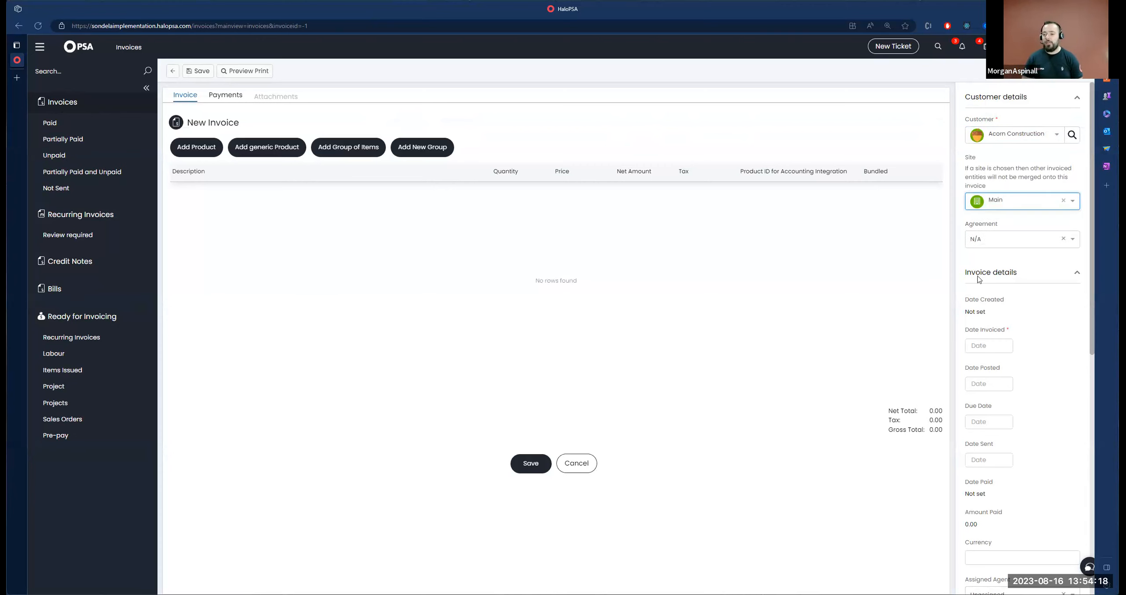
# Set the invoice's invoiced date to 16/08/2023 and its due date to 31/08/2023.
pyautogui.click(974, 351)
pyautogui.click(541, 334)
pyautogui.click(974, 416)
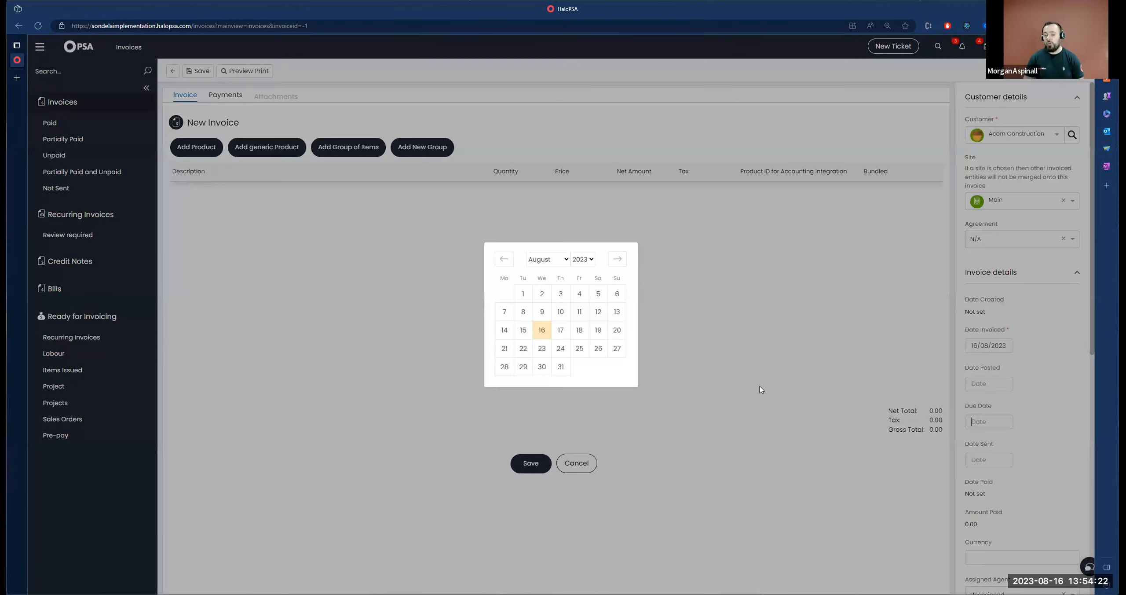
pyautogui.click(561, 368)
pyautogui.scroll(-7, 1010, 435)
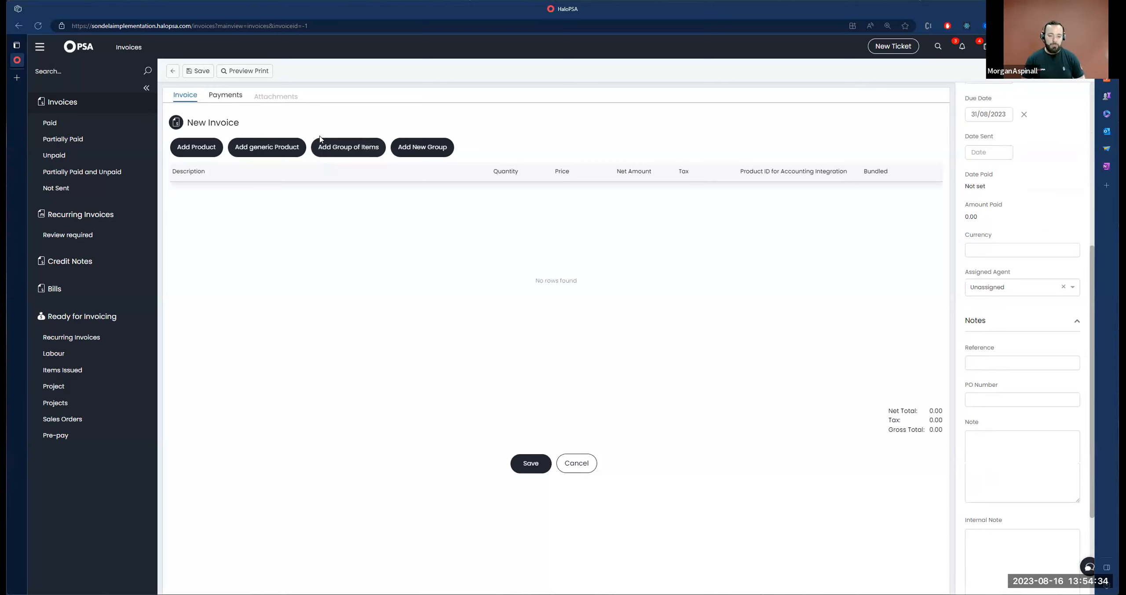
# Add one Microsoft 365 Business Basic and one Microsoft 365 Business Premium product to the invoice.
pyautogui.click(213, 160)
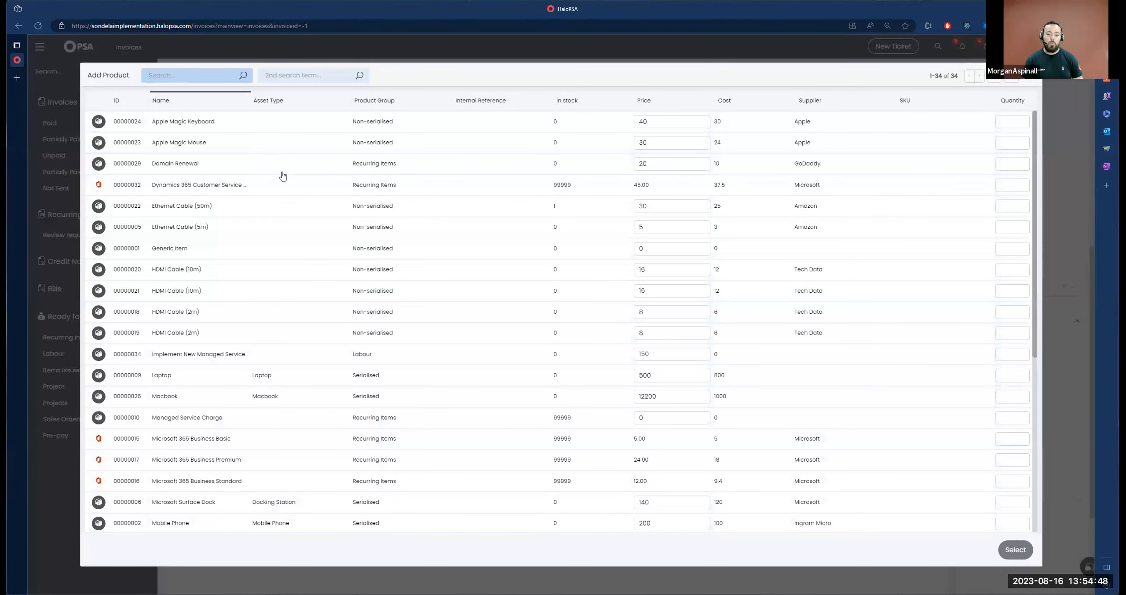
pyautogui.scroll(-7, 381, 218)
pyautogui.scroll(2, 558, 284)
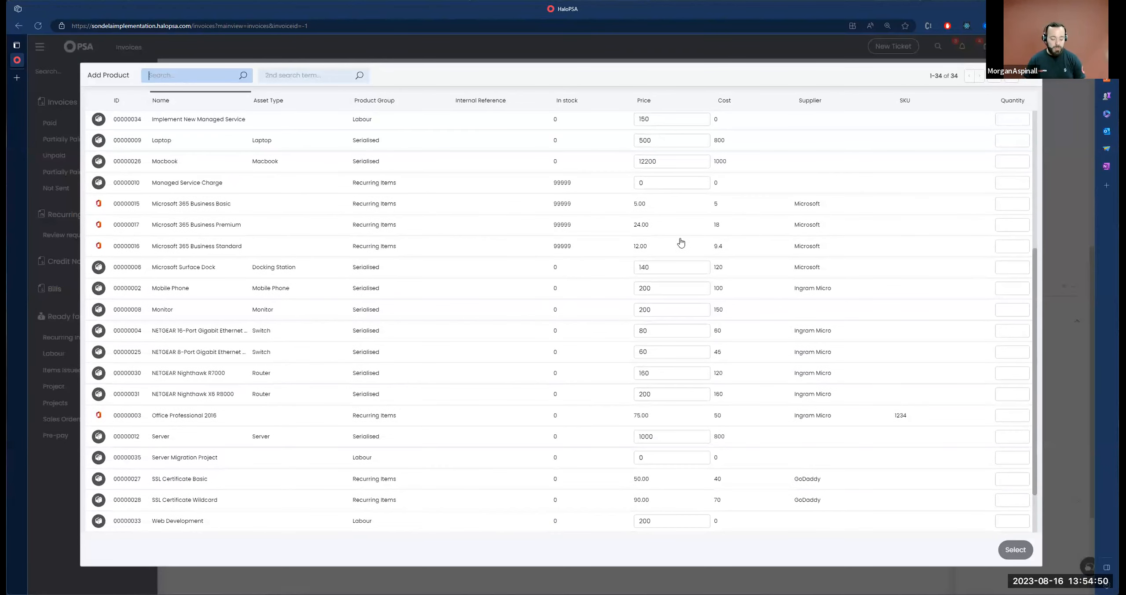
pyautogui.click(1001, 203)
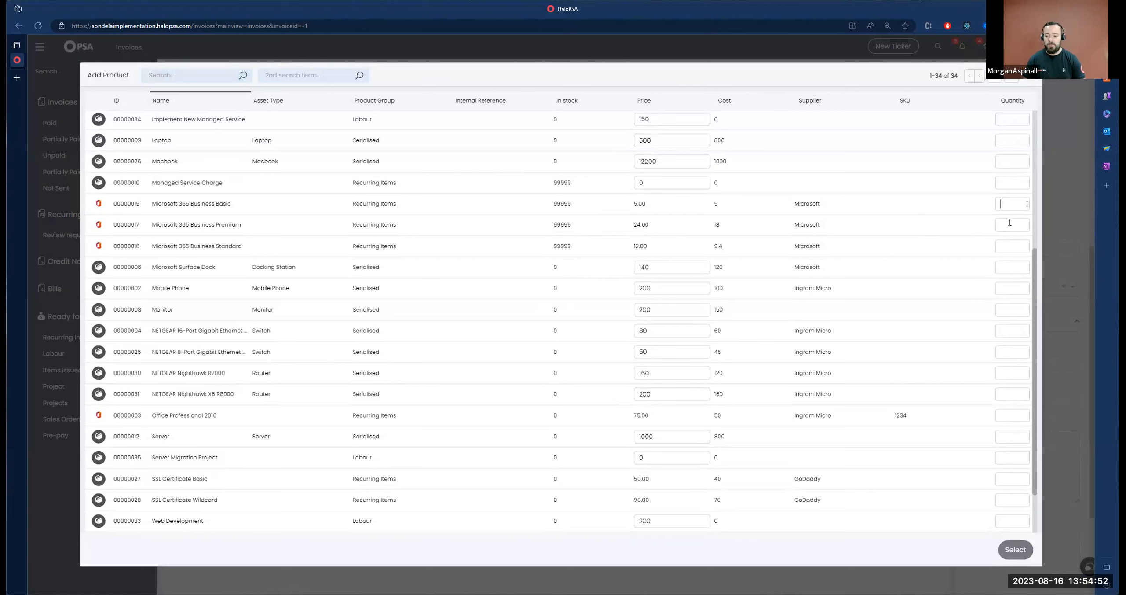
pyautogui.write('1')
pyautogui.click(1008, 223)
pyautogui.write('1')
pyautogui.click(1017, 548)
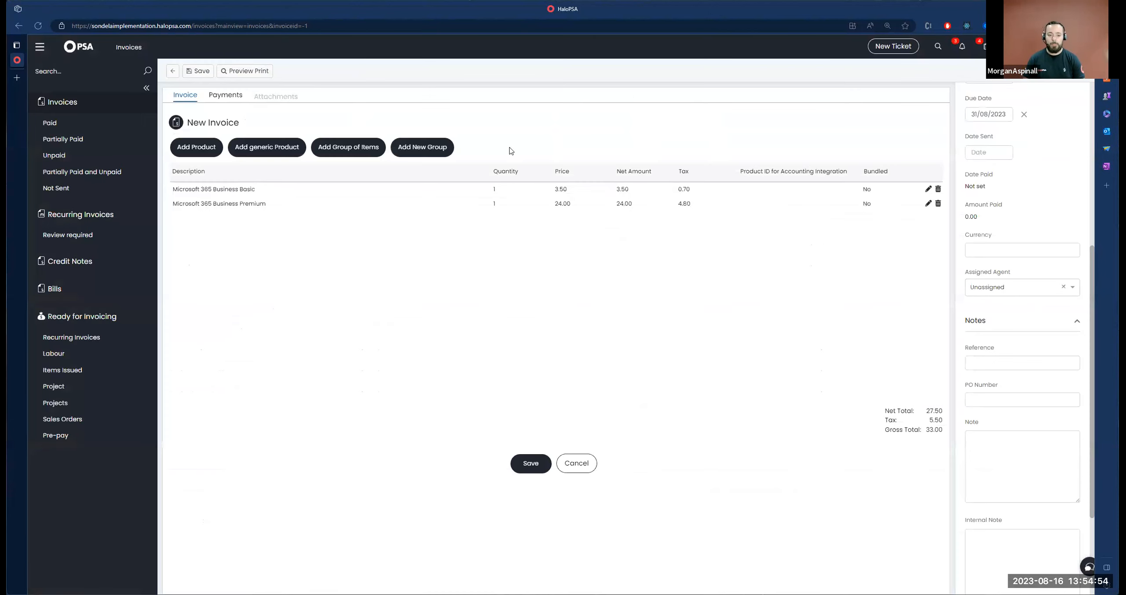
# Look over the blank generic product form and leave it without adding a line.
pyautogui.click(259, 146)
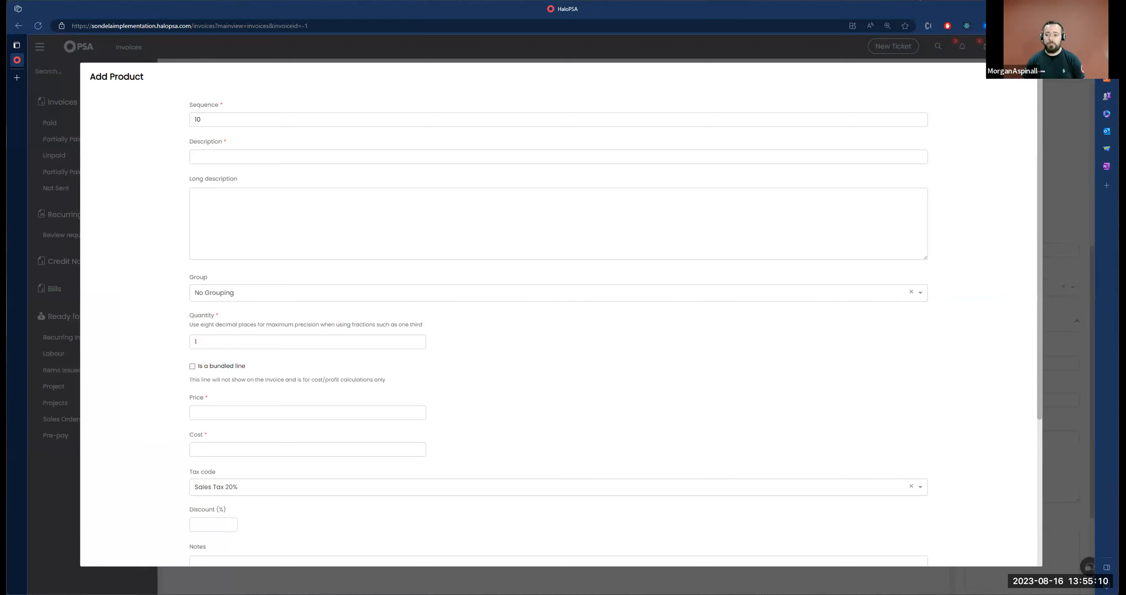
pyautogui.click(1028, 76)
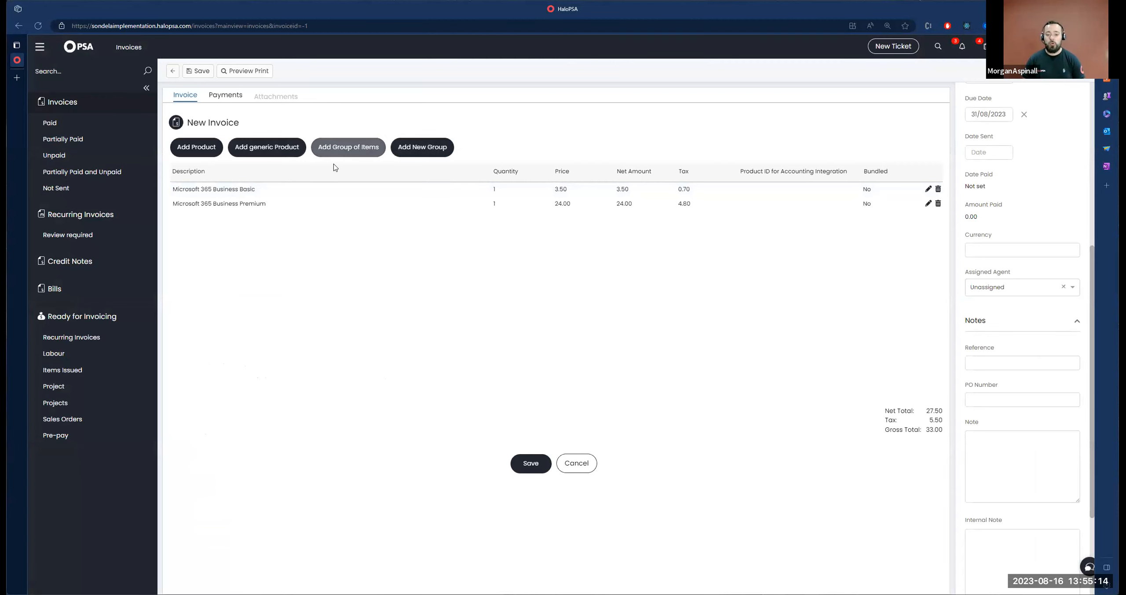
# Add a group of items to the invoice from the New Managed Service template with quantity 1.
pyautogui.click(348, 147)
pyautogui.click(475, 254)
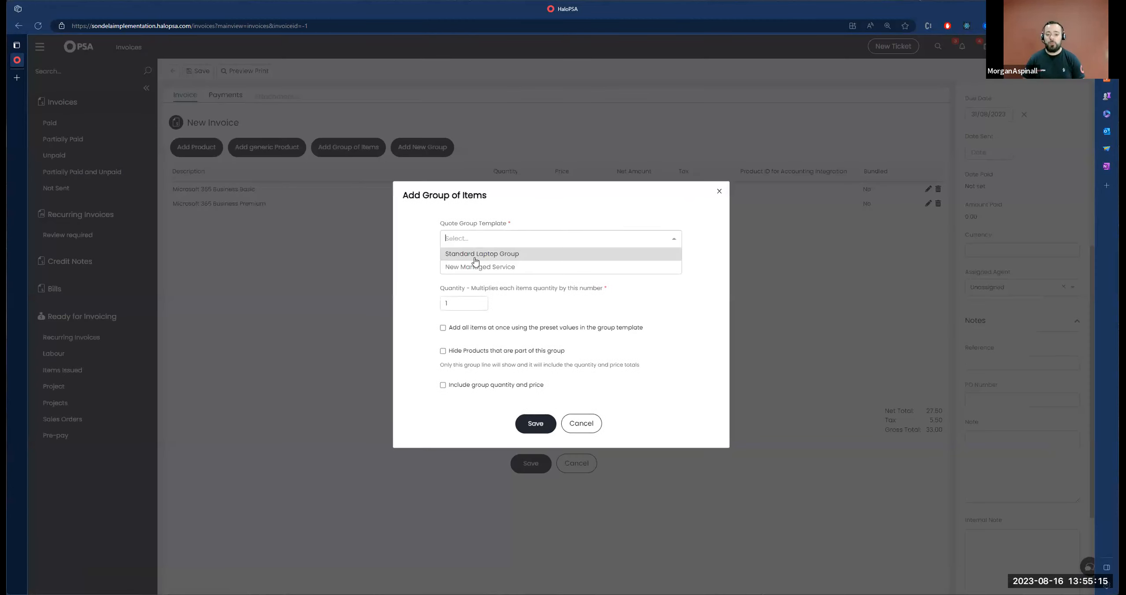
pyautogui.click(505, 269)
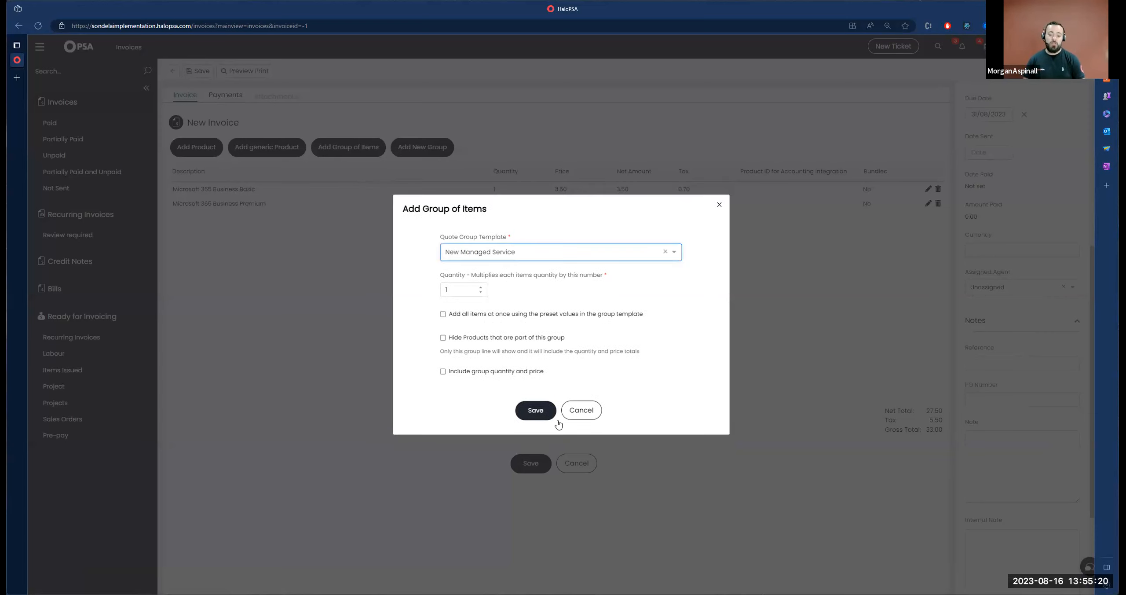
pyautogui.click(533, 415)
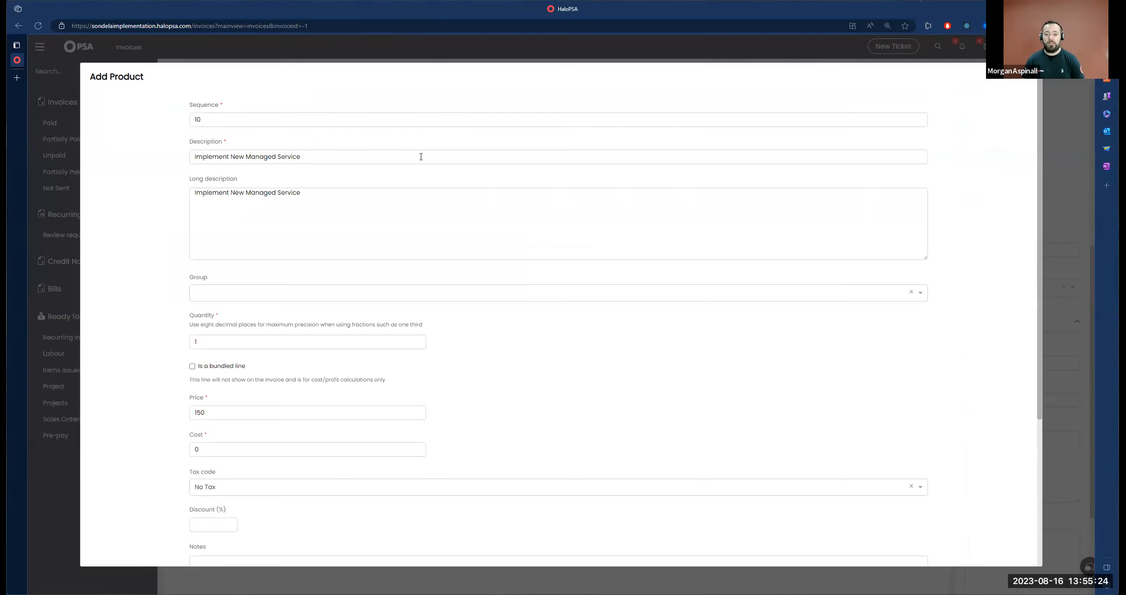
# Accept the preset values for the Implement New Managed Service, Managed Service Charge and Microsoft 365 Business Premium items of the group.
pyautogui.scroll(-3, 484, 488)
pyautogui.scroll(-2, 484, 488)
pyautogui.click(533, 541)
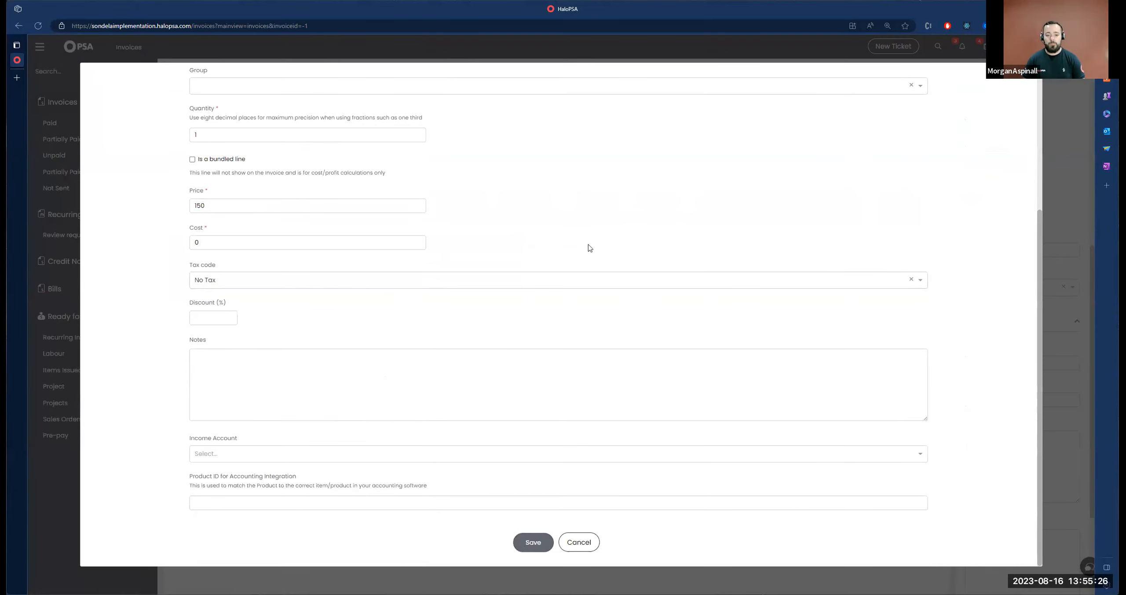
pyautogui.scroll(-2, 523, 545)
pyautogui.scroll(-2, 522, 546)
pyautogui.click(526, 544)
pyautogui.scroll(-5, 512, 484)
pyautogui.click(521, 547)
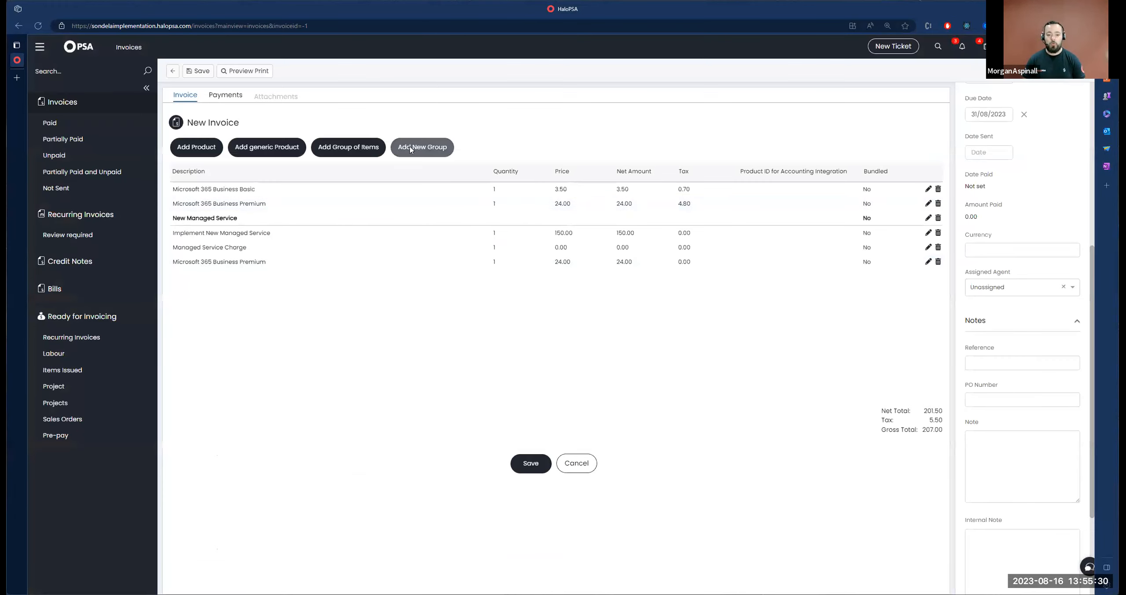
# Add a new group with the description Licences to the invoice.
pyautogui.click(416, 147)
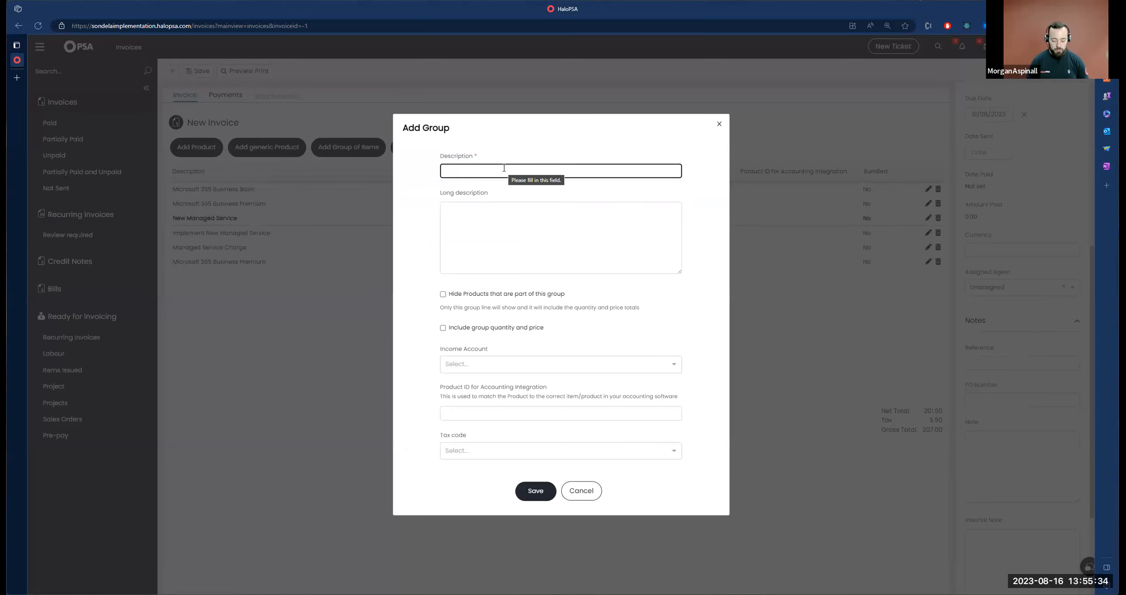
pyautogui.write('Licences')
pyautogui.click(524, 484)
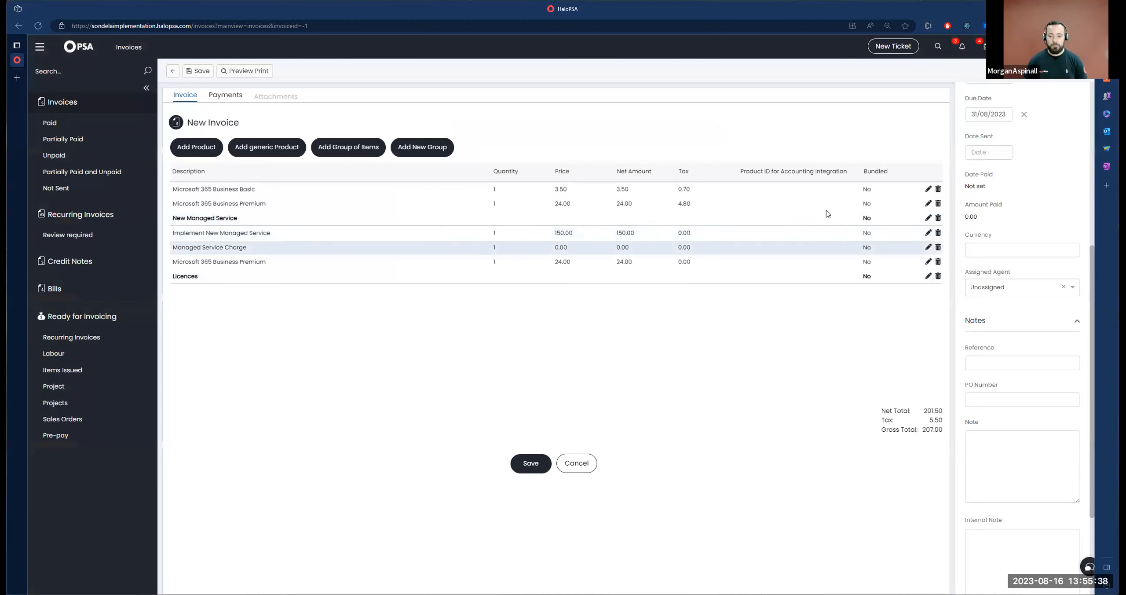
# Assign the Microsoft 365 Business Basic line to the Licences group and save the invoice.
pyautogui.click(928, 189)
pyautogui.scroll(-5, 238, 436)
pyautogui.scroll(5, 167, 239)
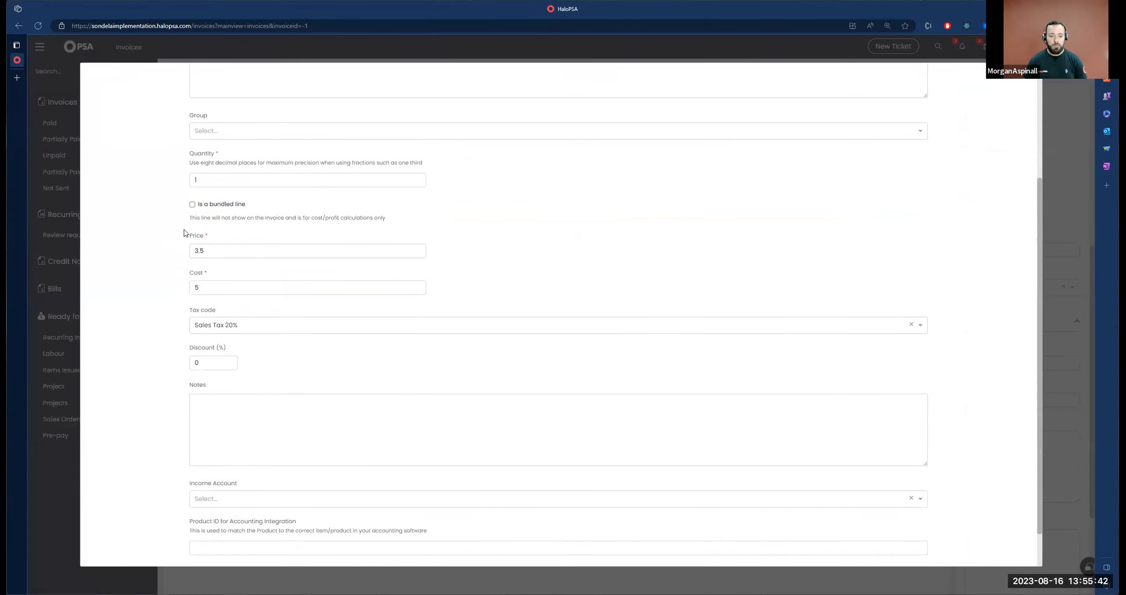
pyautogui.click(235, 294)
pyautogui.click(237, 334)
pyautogui.scroll(-5, 392, 440)
pyautogui.click(533, 542)
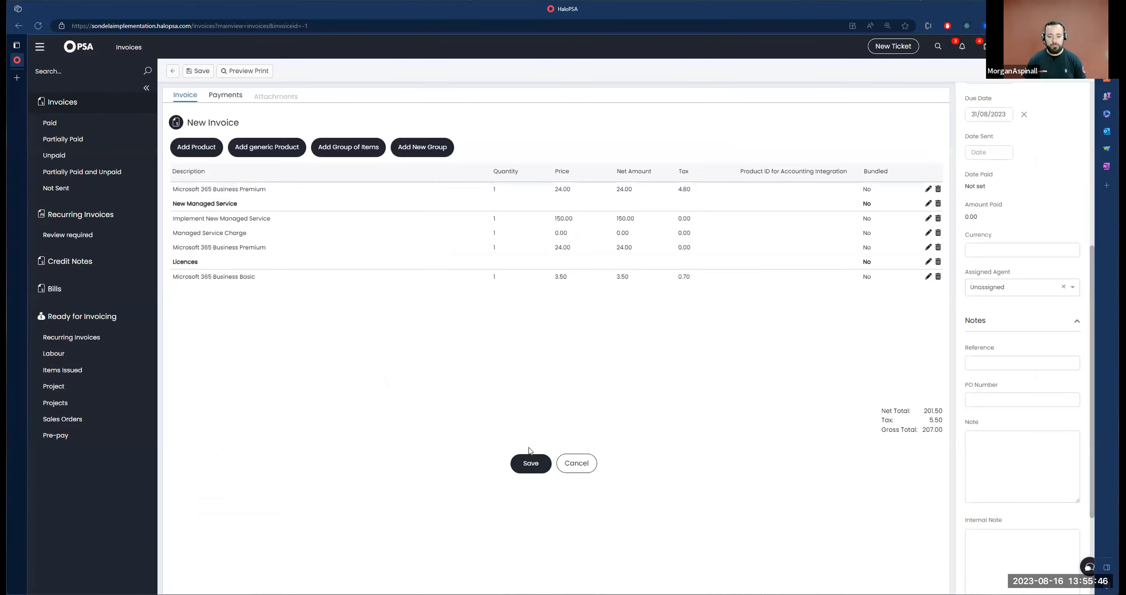
pyautogui.click(534, 464)
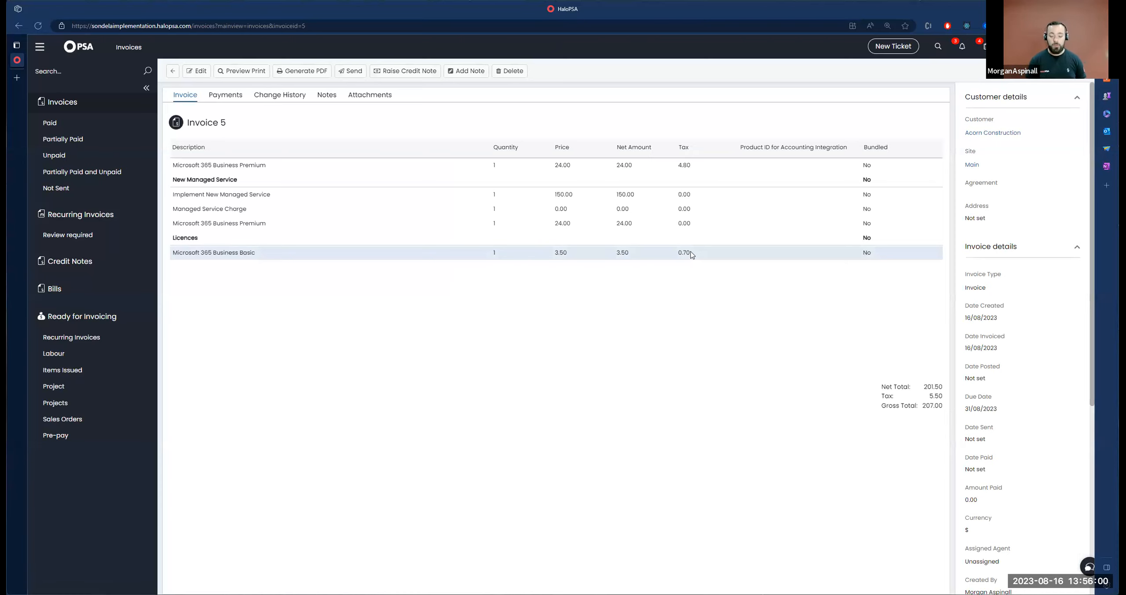
# Go to the recurring invoices and start a new recurring invoice.
pyautogui.click(54, 217)
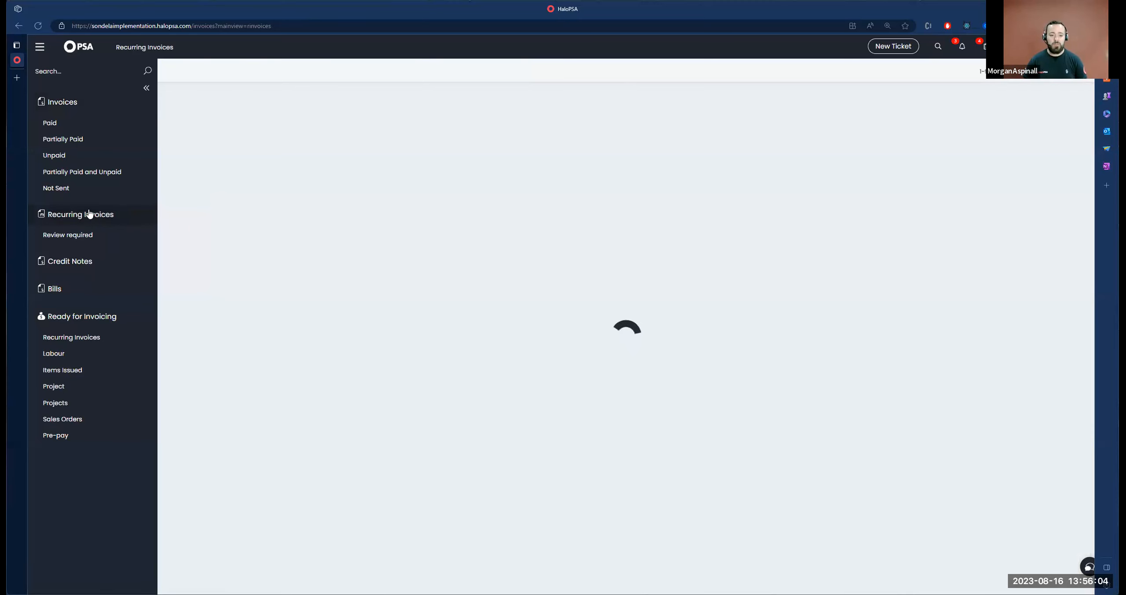
pyautogui.click(1057, 80)
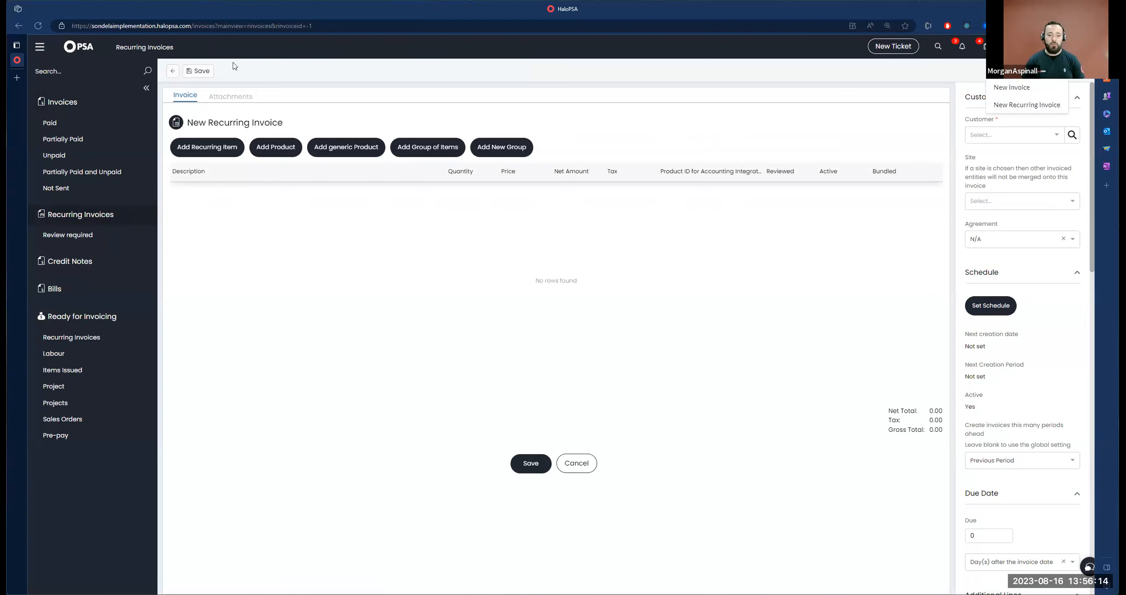
pyautogui.moveTo(209, 122); pyautogui.dragTo(347, 113)
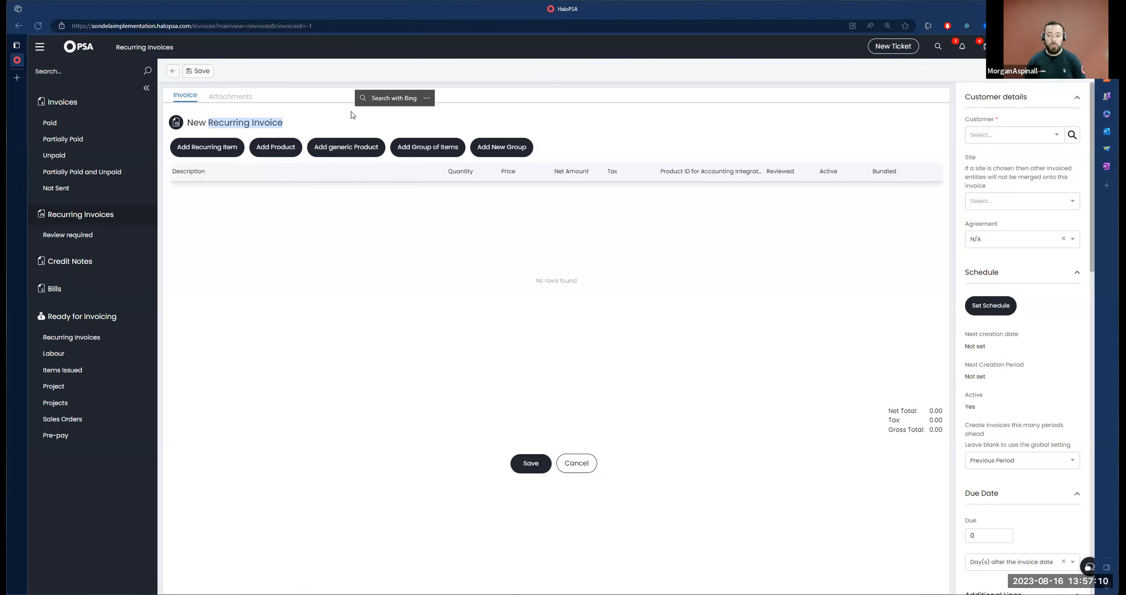
pyautogui.click(630, 270)
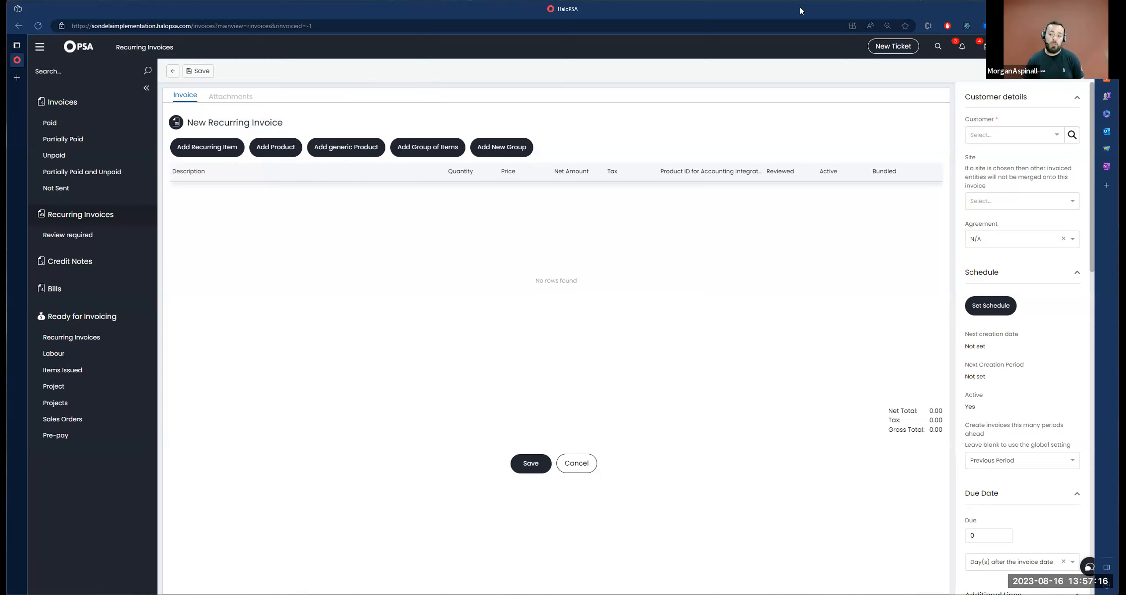
# Set the recurring invoice's customer to the Mario and Luigi's pizza company.
pyautogui.scroll(-5, 1010, 393)
pyautogui.scroll(5, 1010, 393)
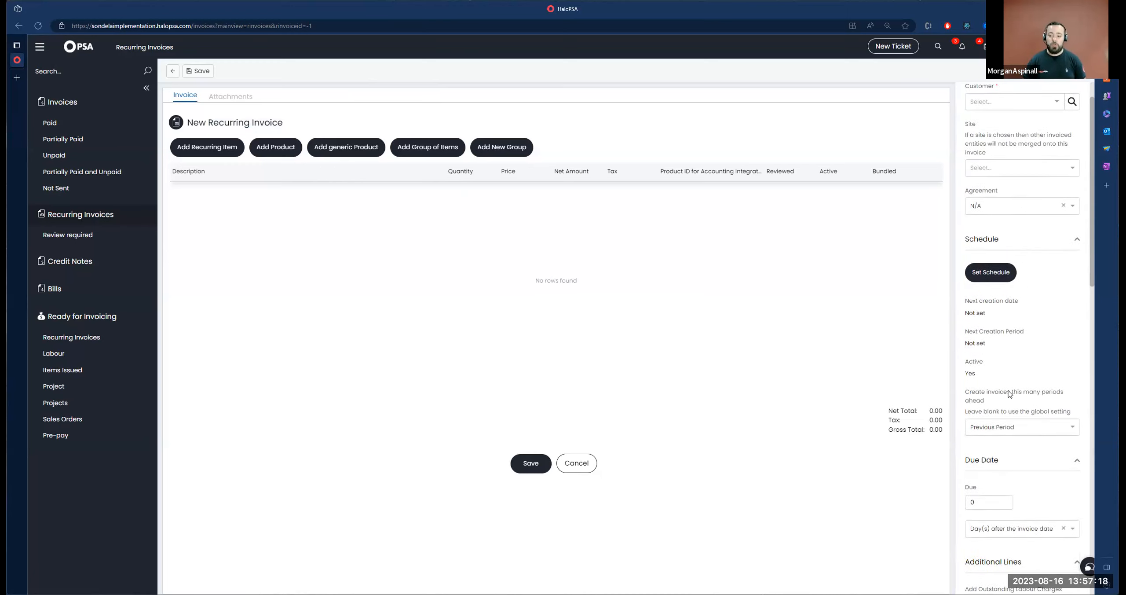
pyautogui.scroll(1, 1011, 393)
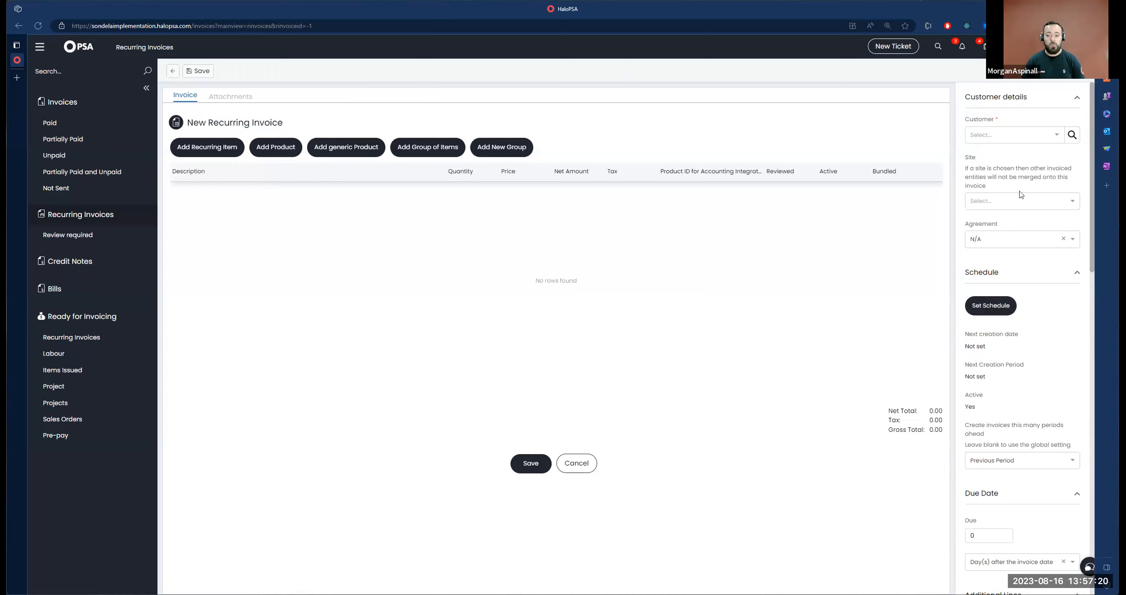
pyautogui.click(1020, 134)
pyautogui.scroll(-2, 1012, 189)
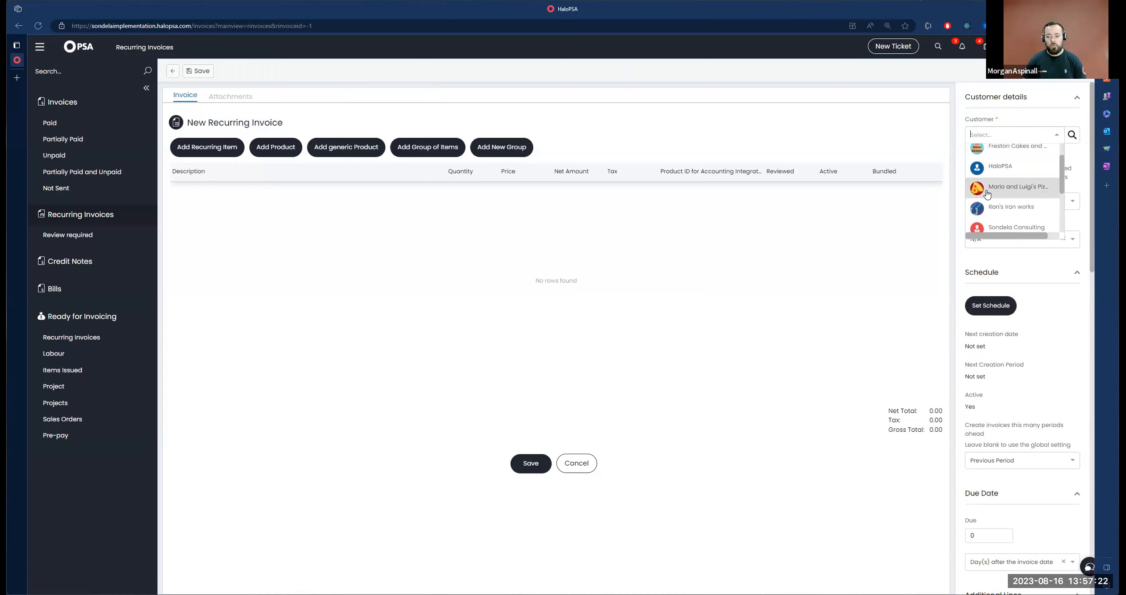
pyautogui.click(986, 194)
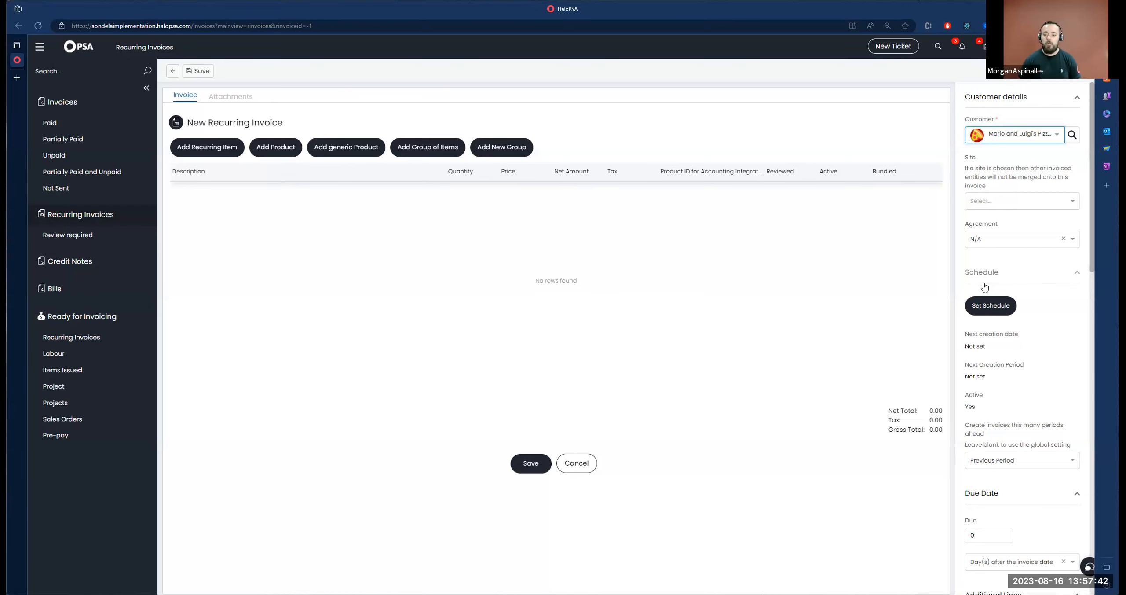
# Open the recurring invoice's schedule and set its start date to 17/08/2023.
pyautogui.click(993, 303)
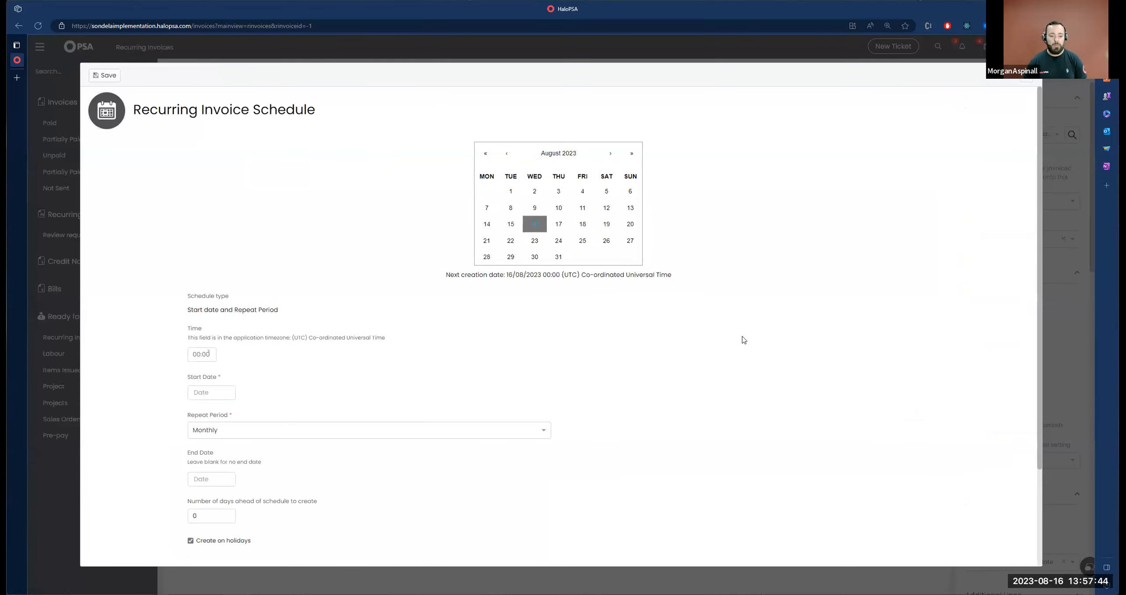
pyautogui.click(209, 392)
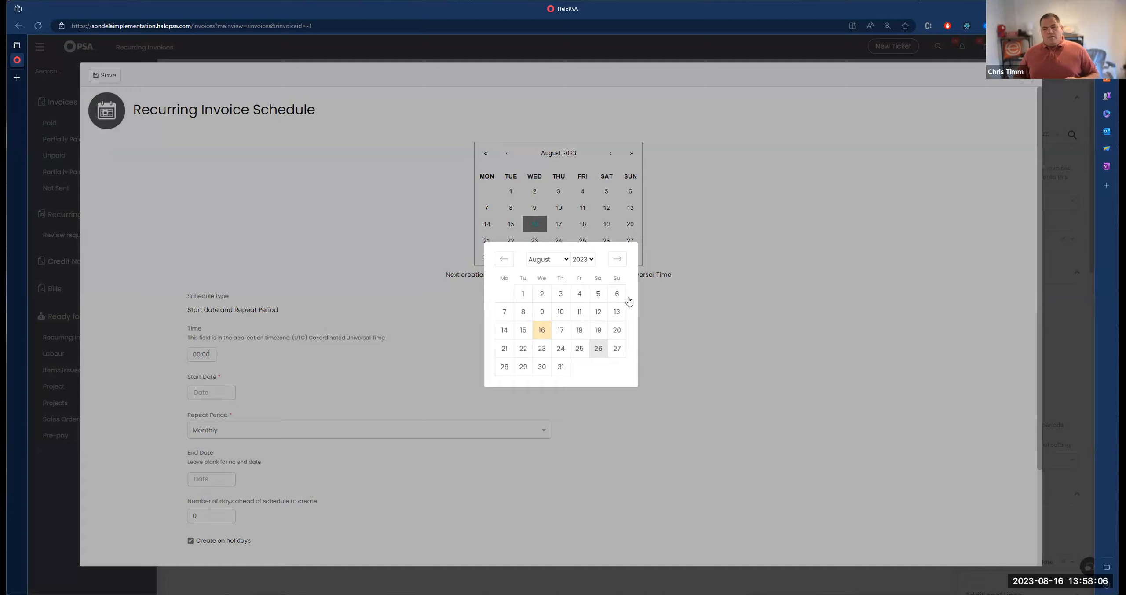
pyautogui.click(561, 330)
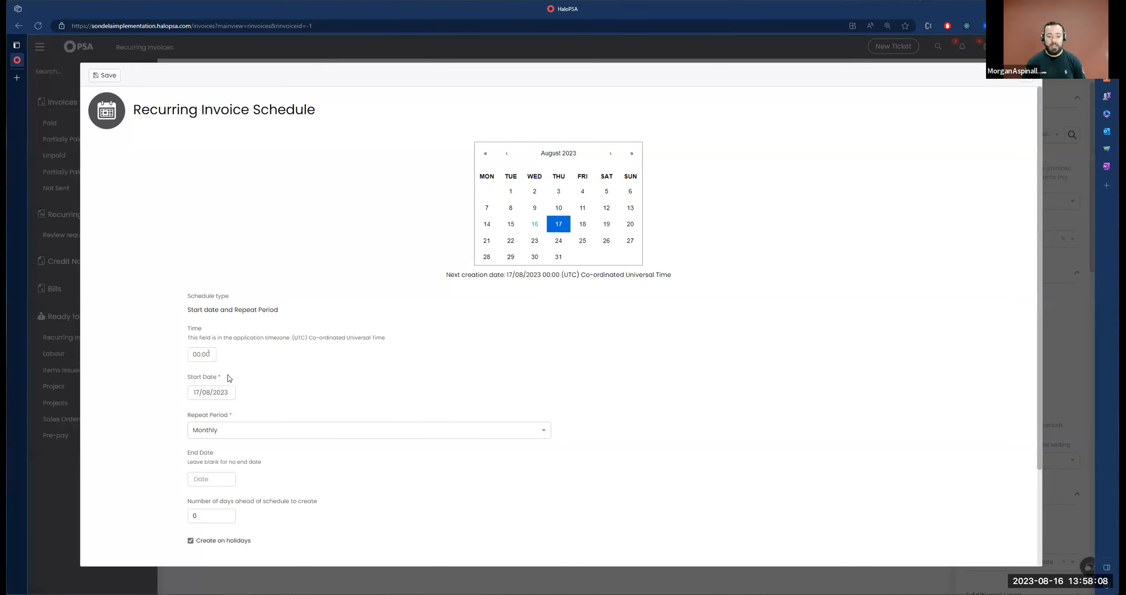
# Review the schedule's start date, repeat period and end date options, and preview the monthly creation dates up to November 2023.
pyautogui.click(215, 389)
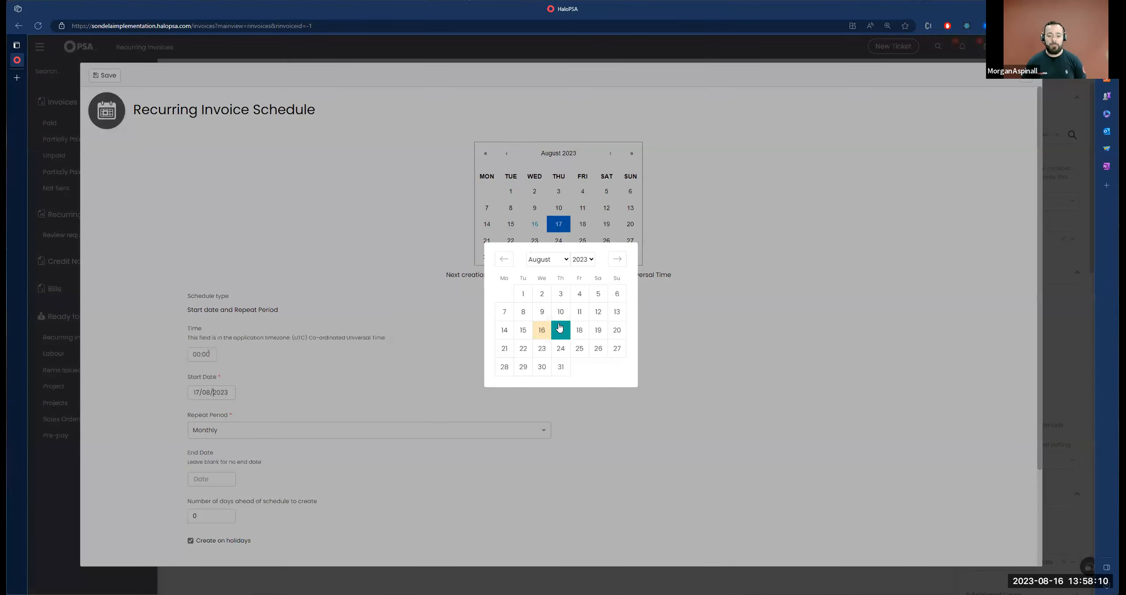
pyautogui.click(560, 330)
pyautogui.moveTo(188, 415); pyautogui.dragTo(253, 420)
pyautogui.scroll(-2, 255, 420)
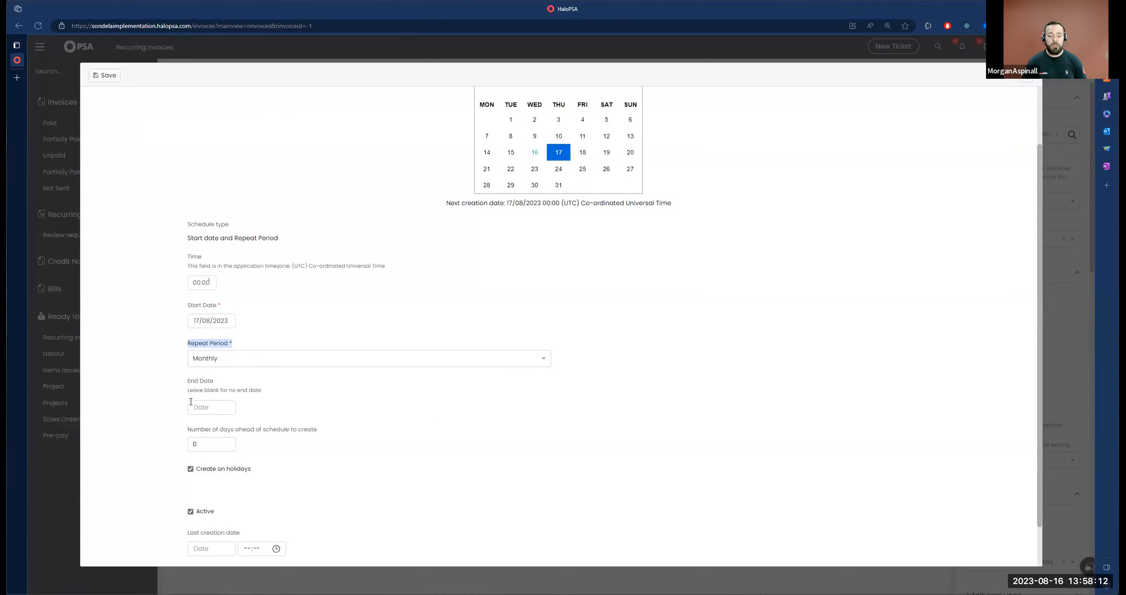
pyautogui.moveTo(189, 381); pyautogui.dragTo(258, 404)
pyautogui.click(293, 427)
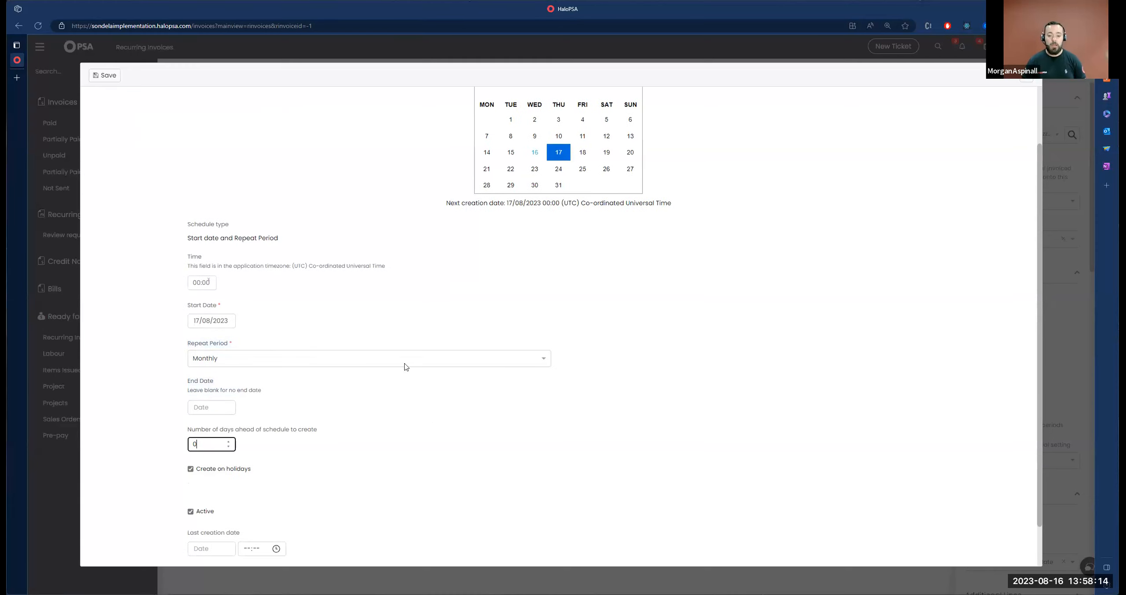
pyautogui.scroll(2, 405, 352)
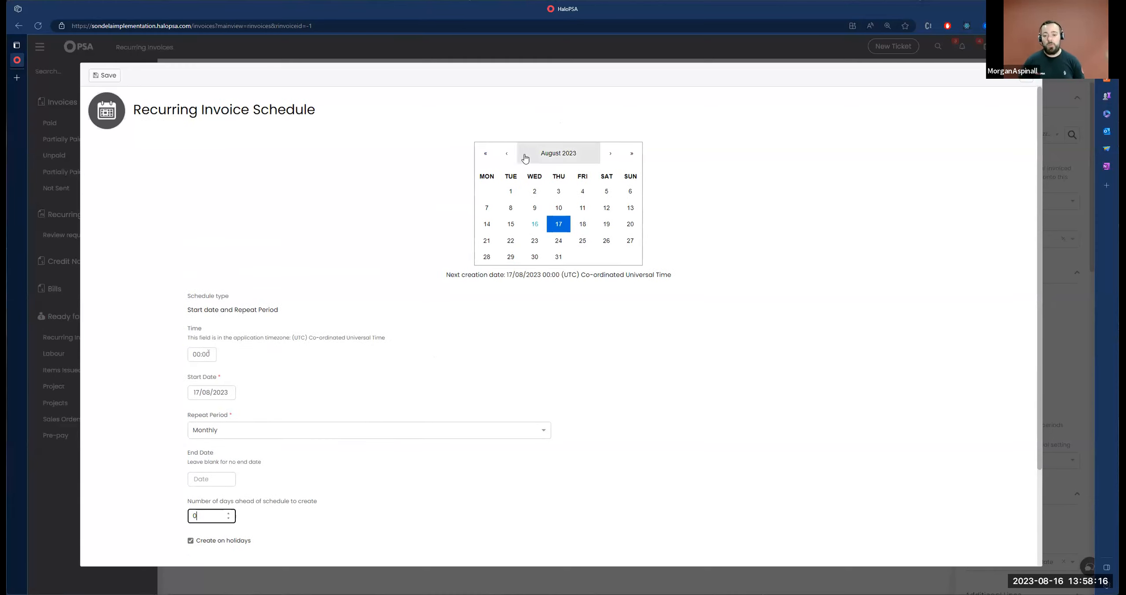
pyautogui.click(610, 153)
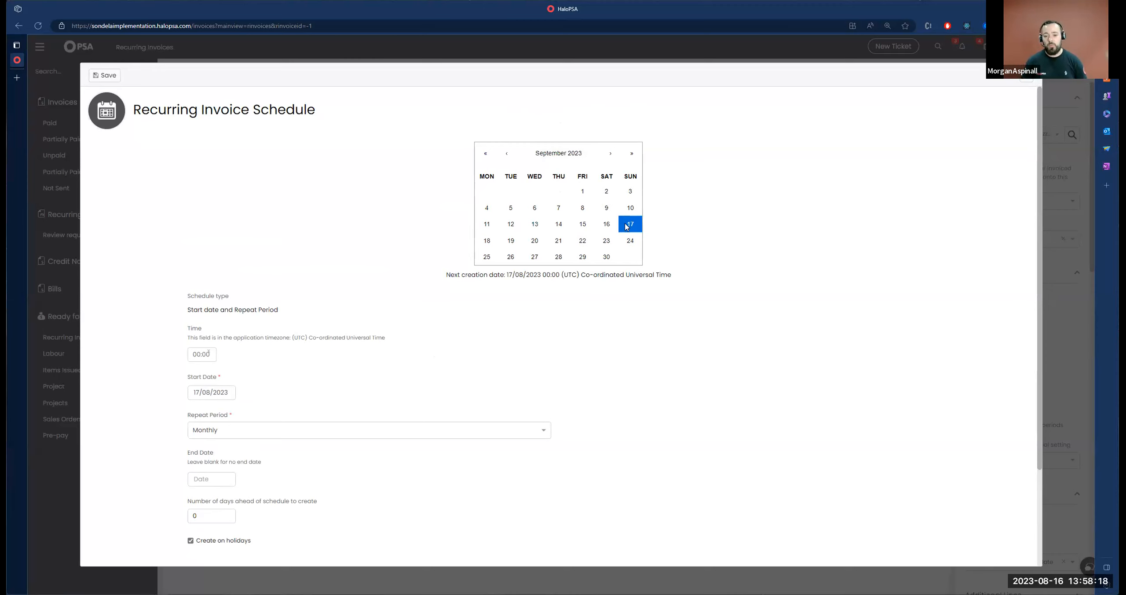
pyautogui.click(611, 153)
pyautogui.click(611, 154)
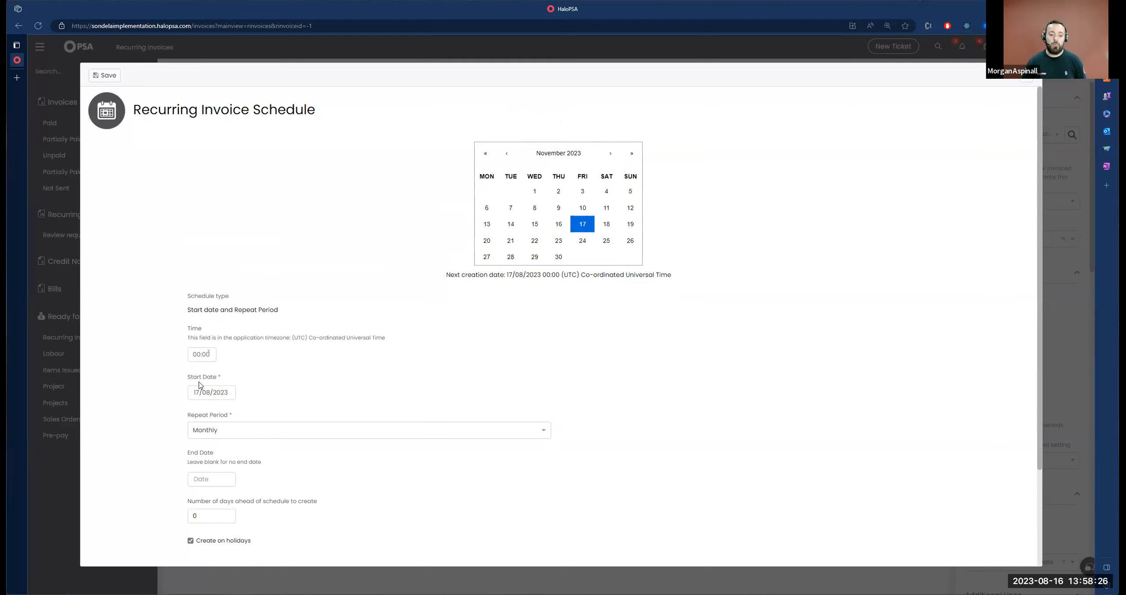
# Set the schedule's start date to 01/08/2023 and preview the creation date for December 2023.
pyautogui.tripleClick(223, 379)
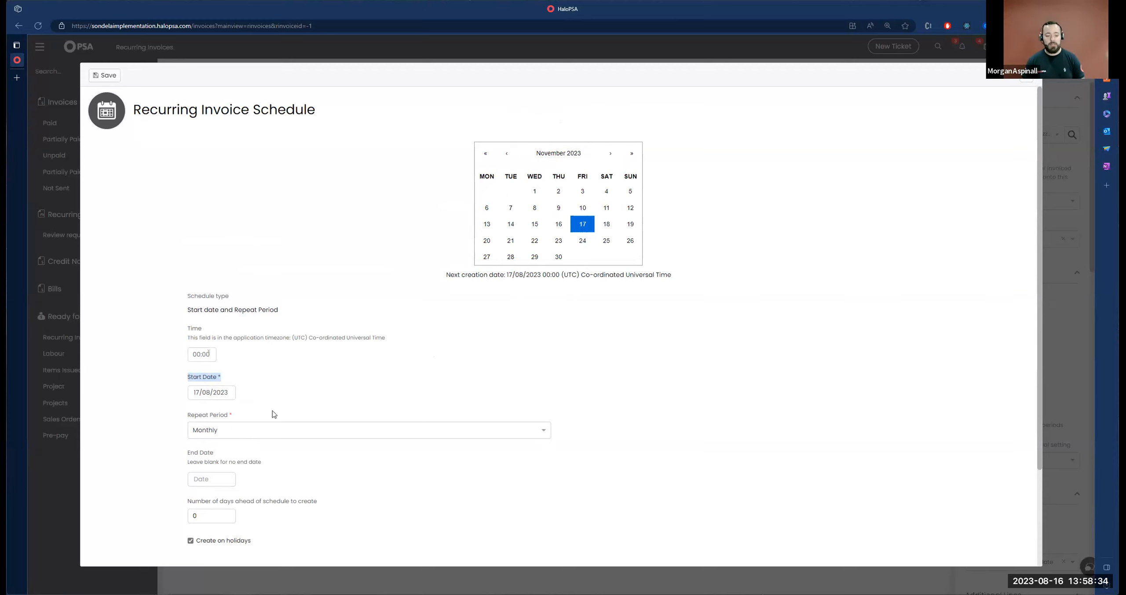
pyautogui.click(213, 392)
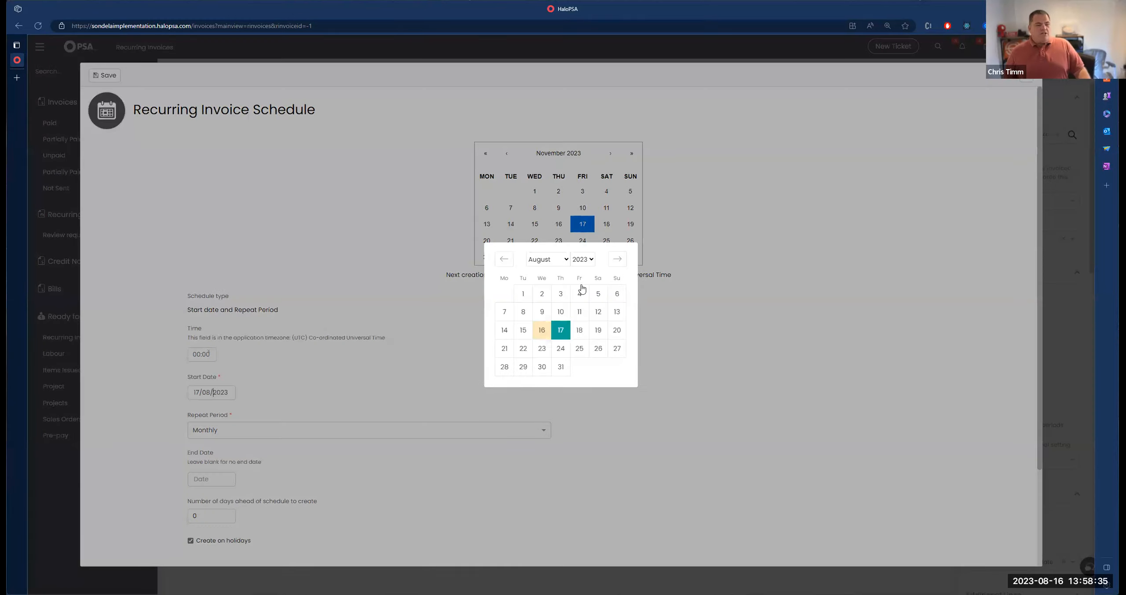
pyautogui.click(526, 294)
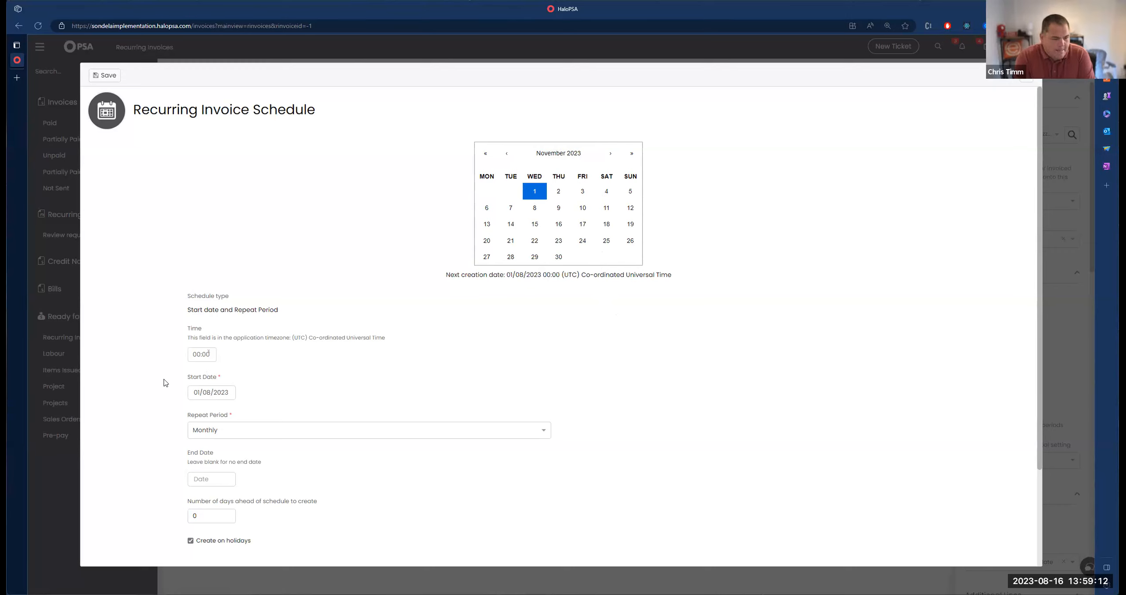
pyautogui.moveTo(166, 382); pyautogui.dragTo(244, 383)
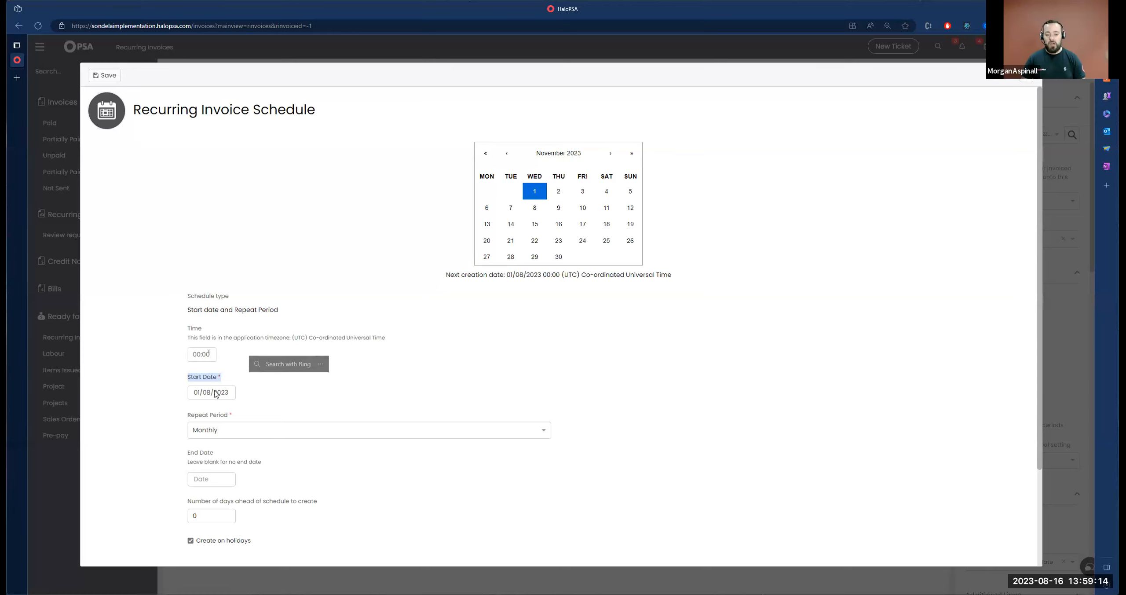
pyautogui.click(609, 153)
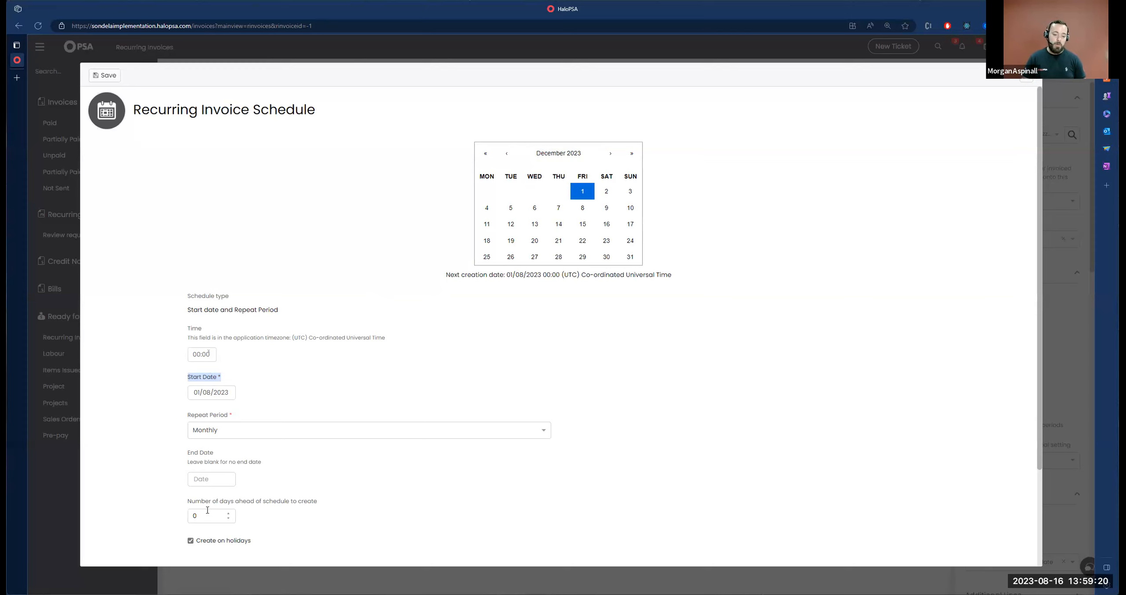
# Set the number of days ahead of schedule to create to 1 and preview the creation dates back to October 2023.
pyautogui.moveTo(188, 501); pyautogui.dragTo(316, 504)
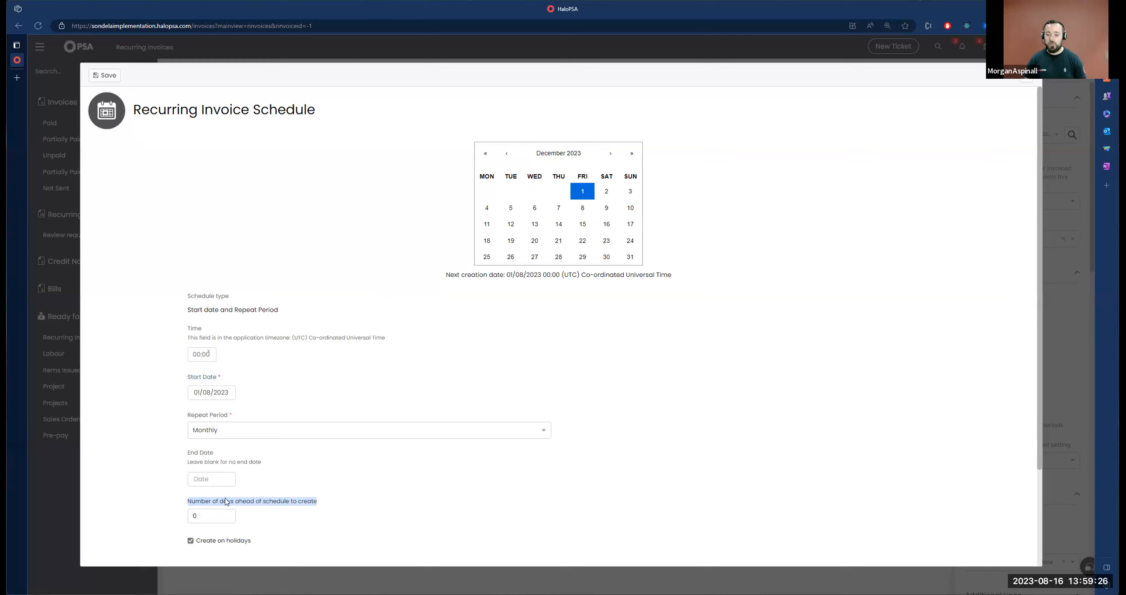
pyautogui.moveTo(204, 517); pyautogui.dragTo(156, 508)
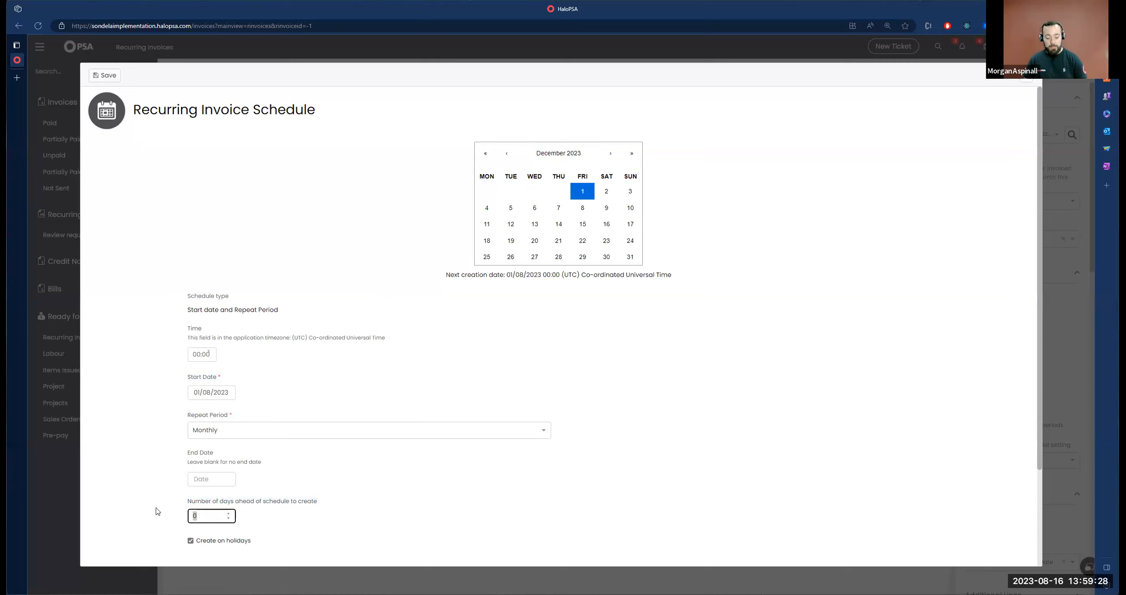
pyautogui.click(495, 349)
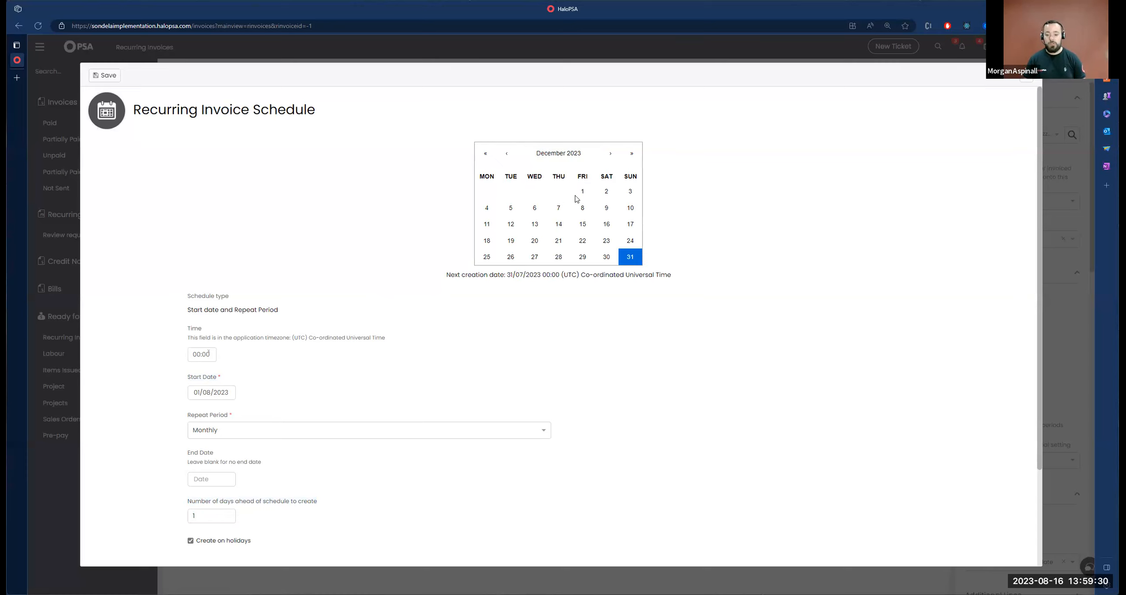
pyautogui.click(510, 155)
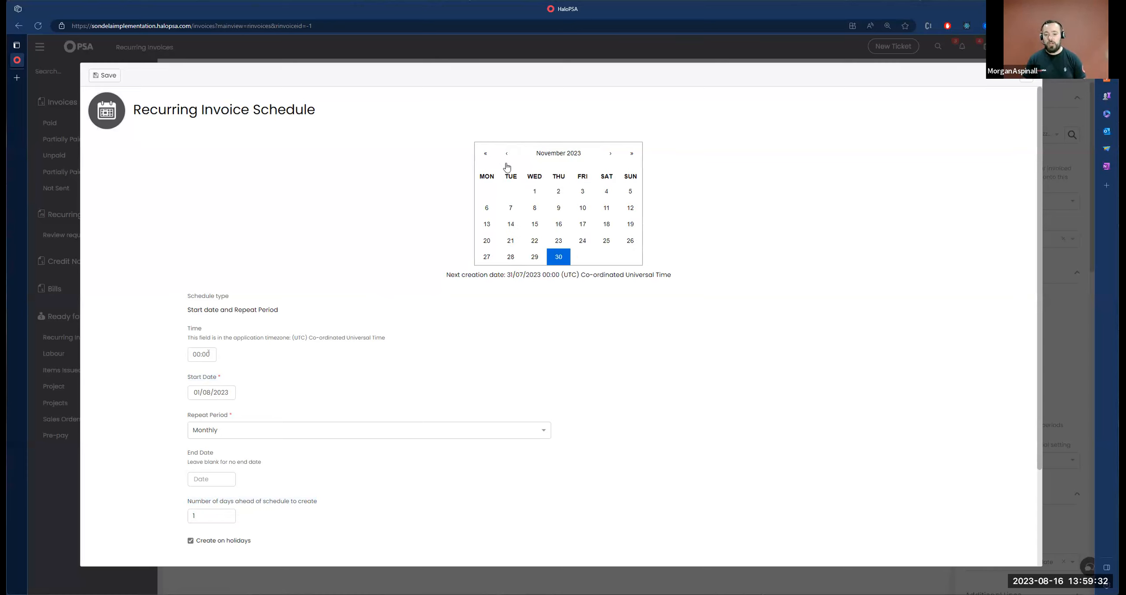
pyautogui.click(507, 156)
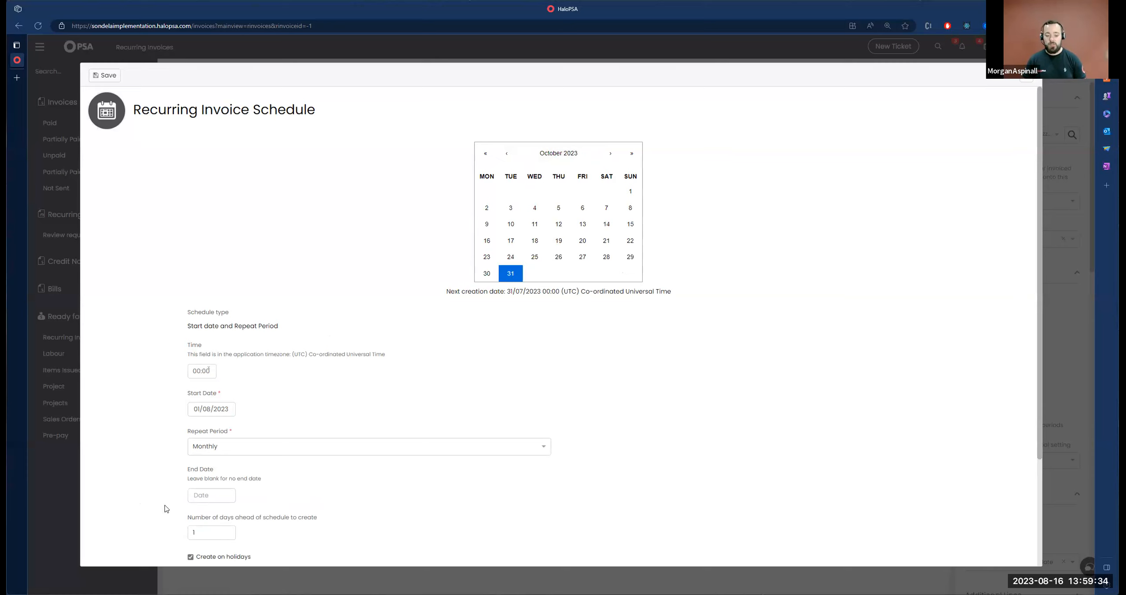
# Try creating the recurring invoice 3 days ahead of schedule and check the creation date in the calendar.
pyautogui.click(203, 535)
pyautogui.press('BackSpace')
pyautogui.write('3')
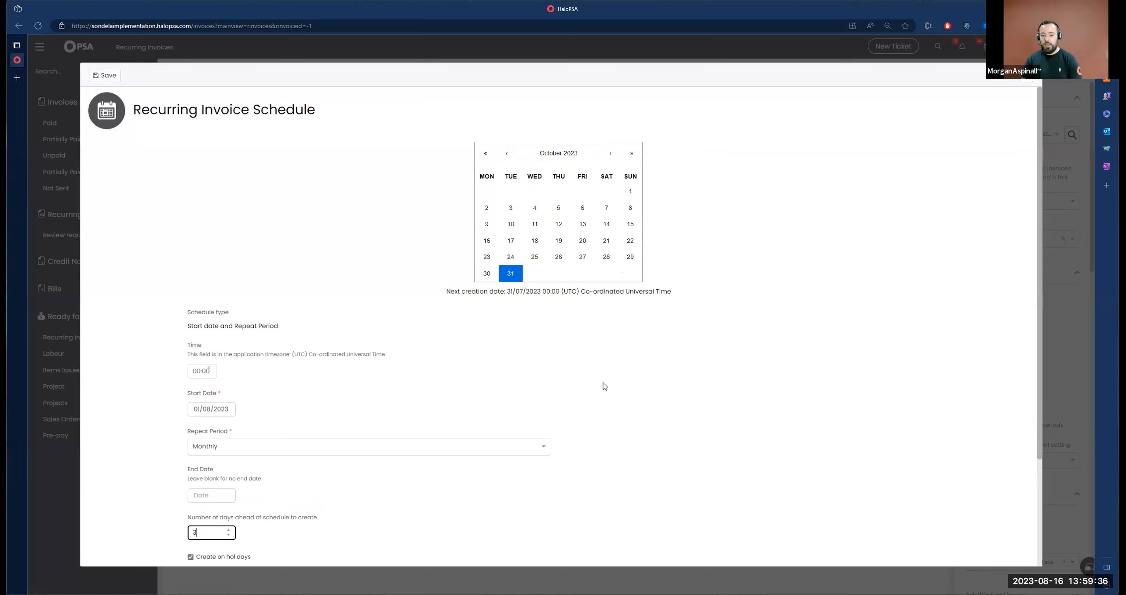
pyautogui.click(581, 373)
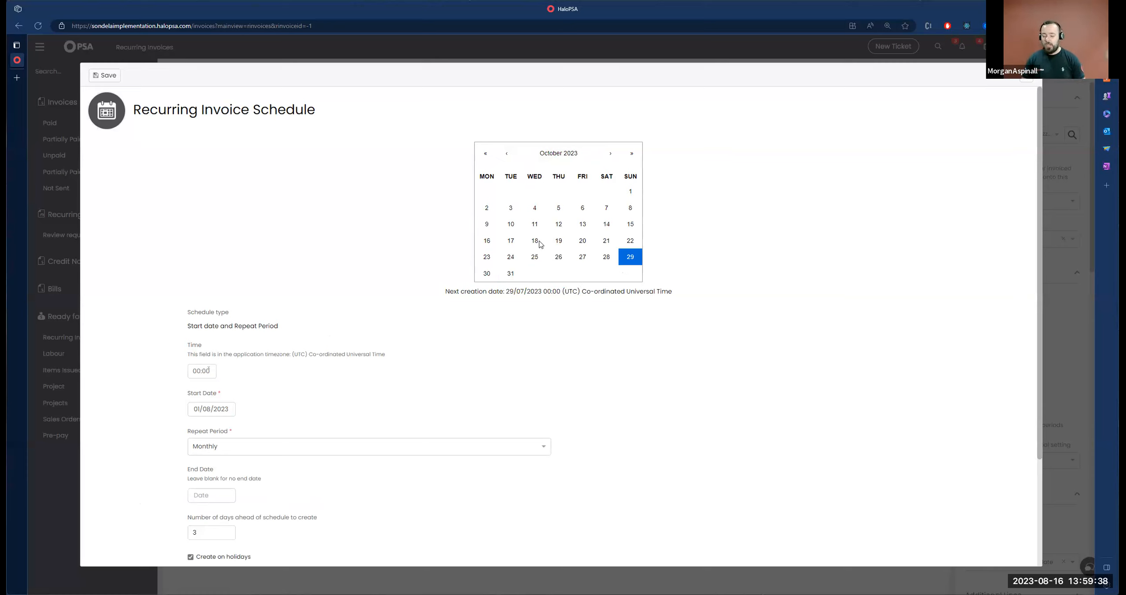
pyautogui.scroll(-3, 440, 314)
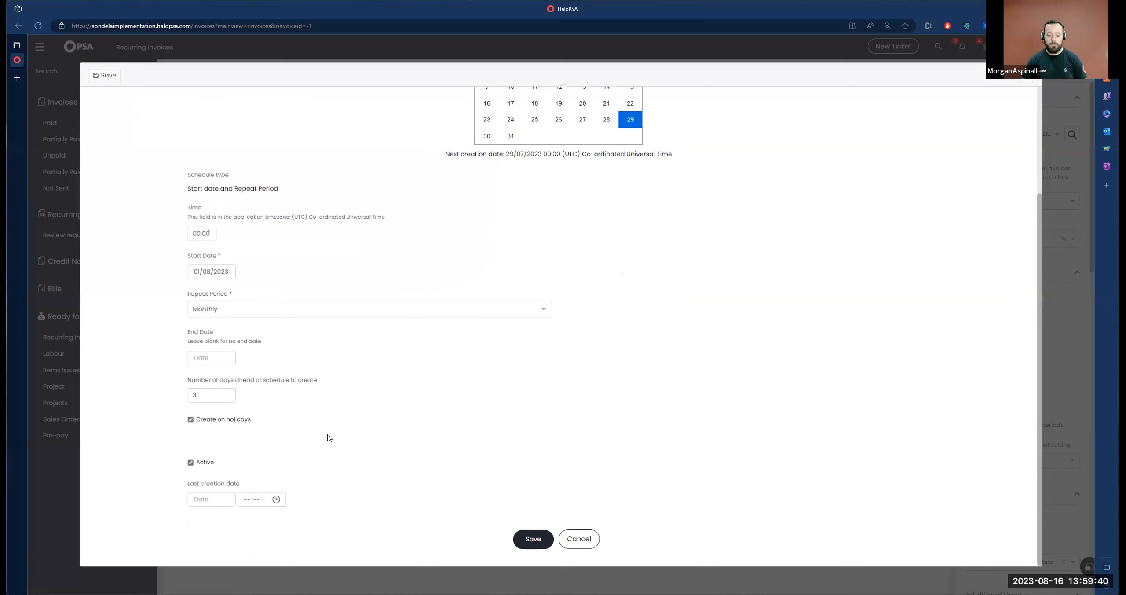
# Set the number of days ahead of schedule to create to 0 and save the recurring invoice schedule.
pyautogui.moveTo(220, 393); pyautogui.dragTo(139, 399)
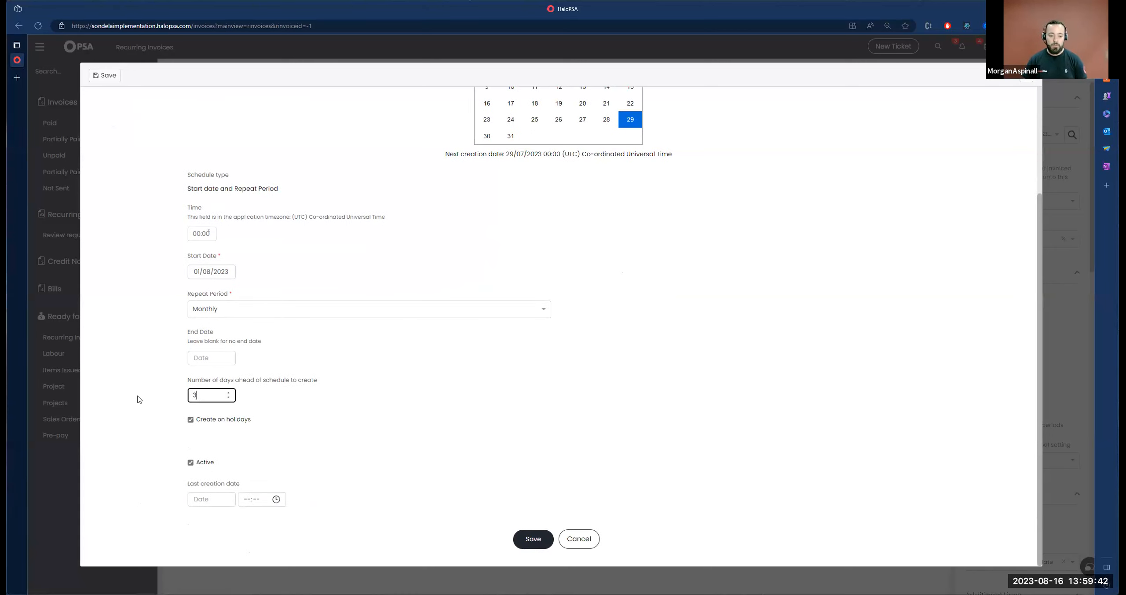
pyautogui.write('0')
pyautogui.click(571, 352)
pyautogui.click(526, 542)
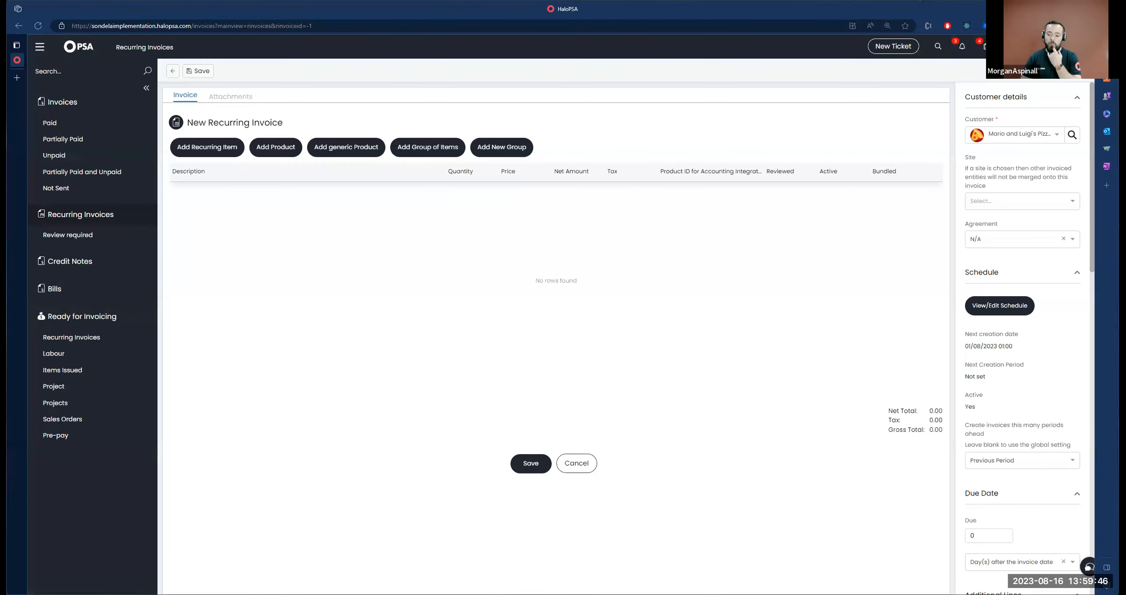
# Examine the recurring invoice's due date, additional lines and notes settings, including the outstanding labour charges and items issued options.
pyautogui.scroll(-5, 1055, 445)
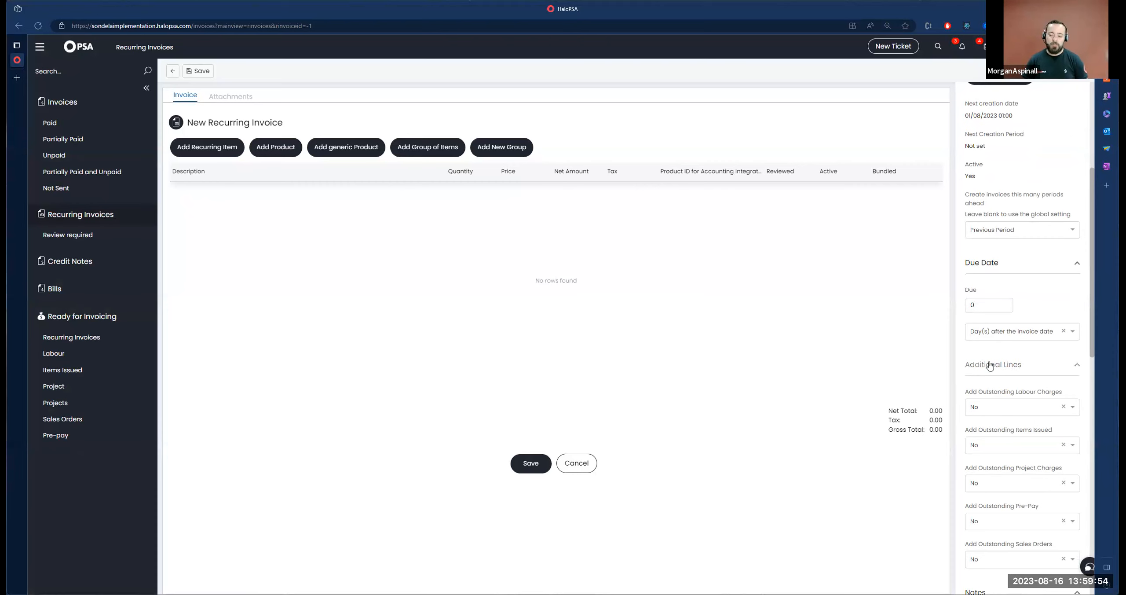
pyautogui.moveTo(1056, 392); pyautogui.dragTo(972, 391)
pyautogui.click(1016, 423)
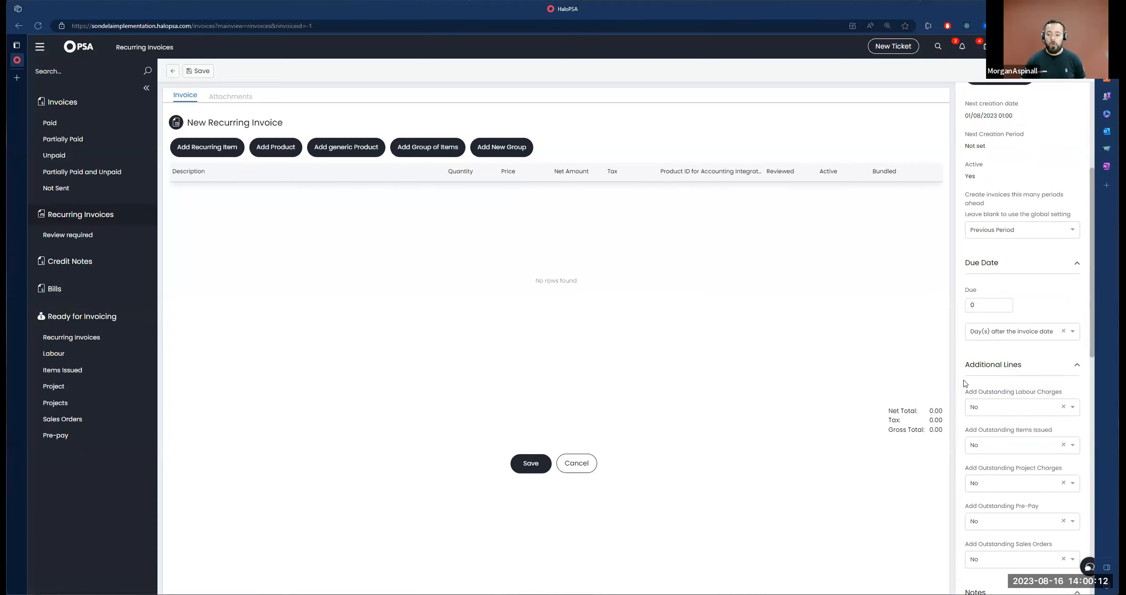
pyautogui.moveTo(1063, 393); pyautogui.dragTo(1031, 434)
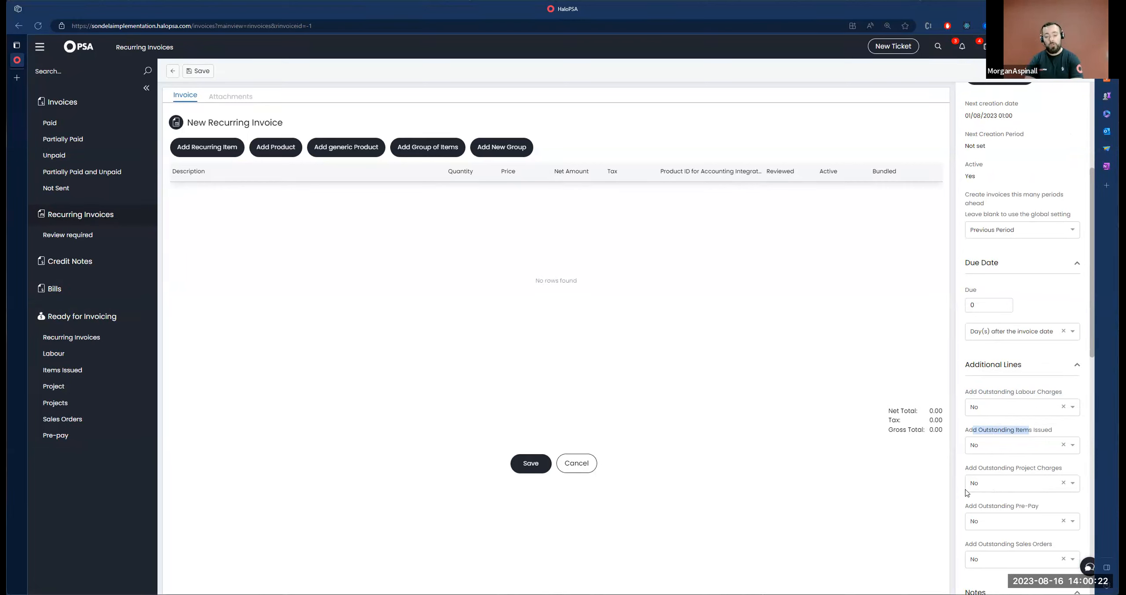
pyautogui.scroll(-2, 1037, 425)
pyautogui.scroll(-12, 1014, 390)
pyautogui.scroll(9, 1021, 308)
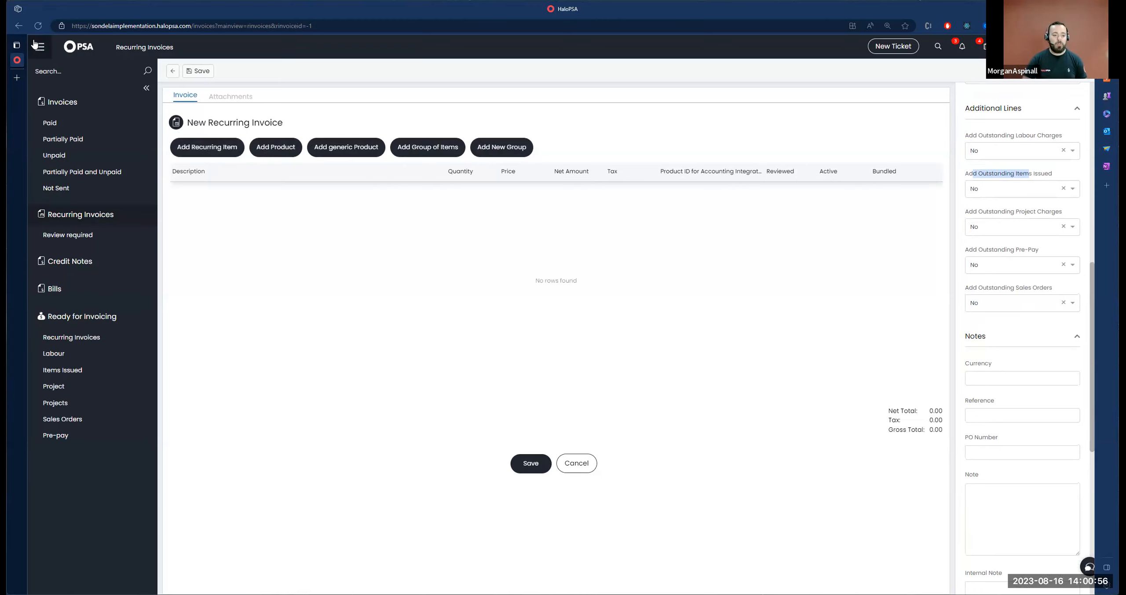
# Duplicate the browser tab and open the Implement New Managed Service product from the Labour product group in it.
pyautogui.rightClick(17, 62)
pyautogui.click(51, 108)
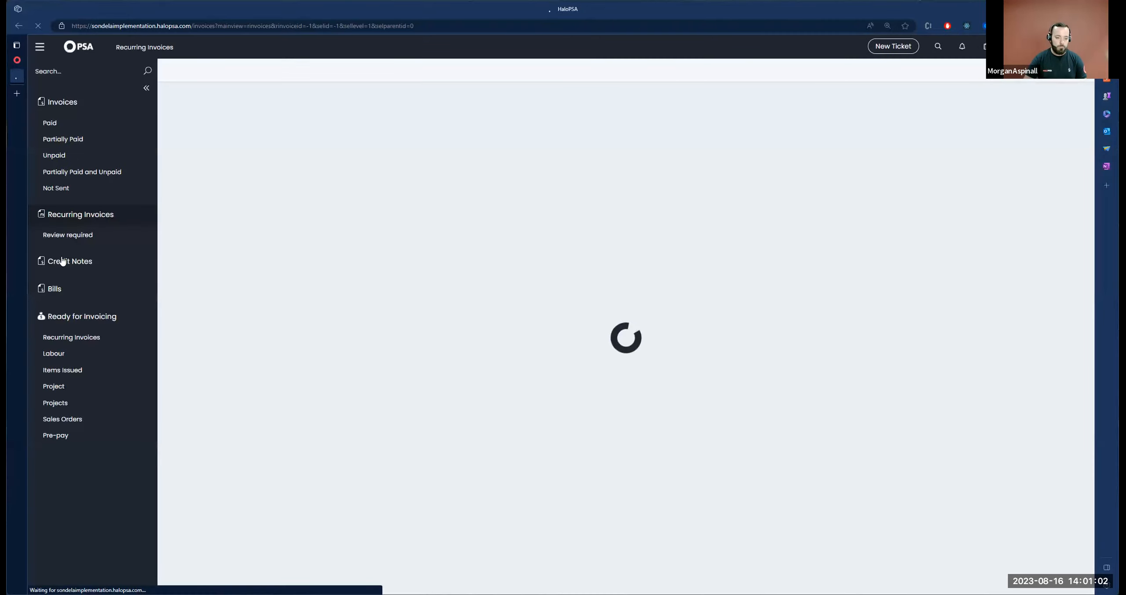
pyautogui.click(40, 49)
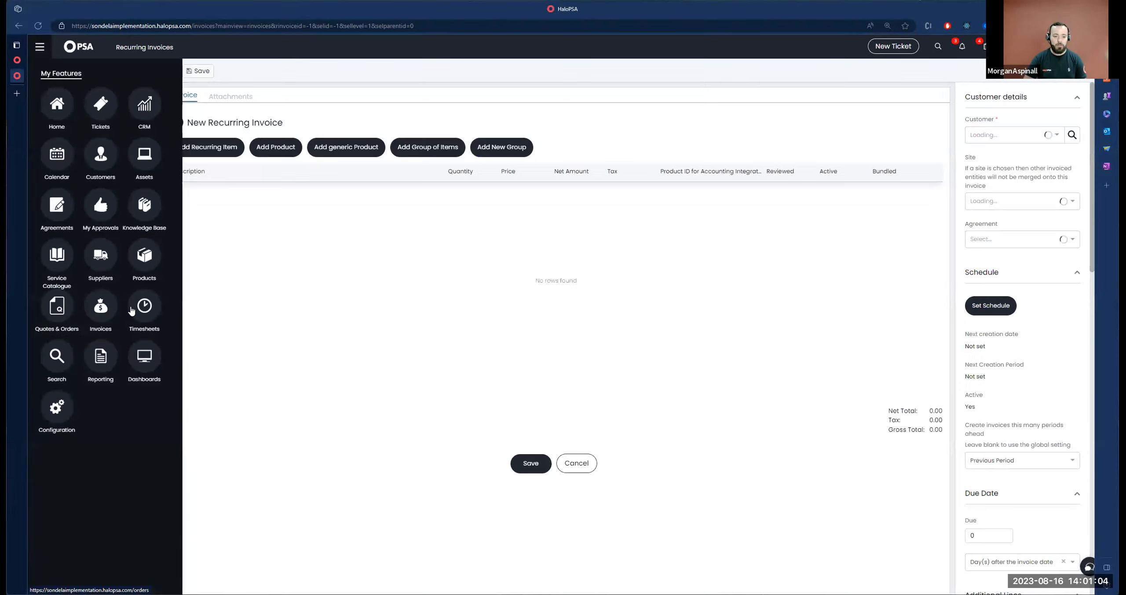
pyautogui.click(145, 260)
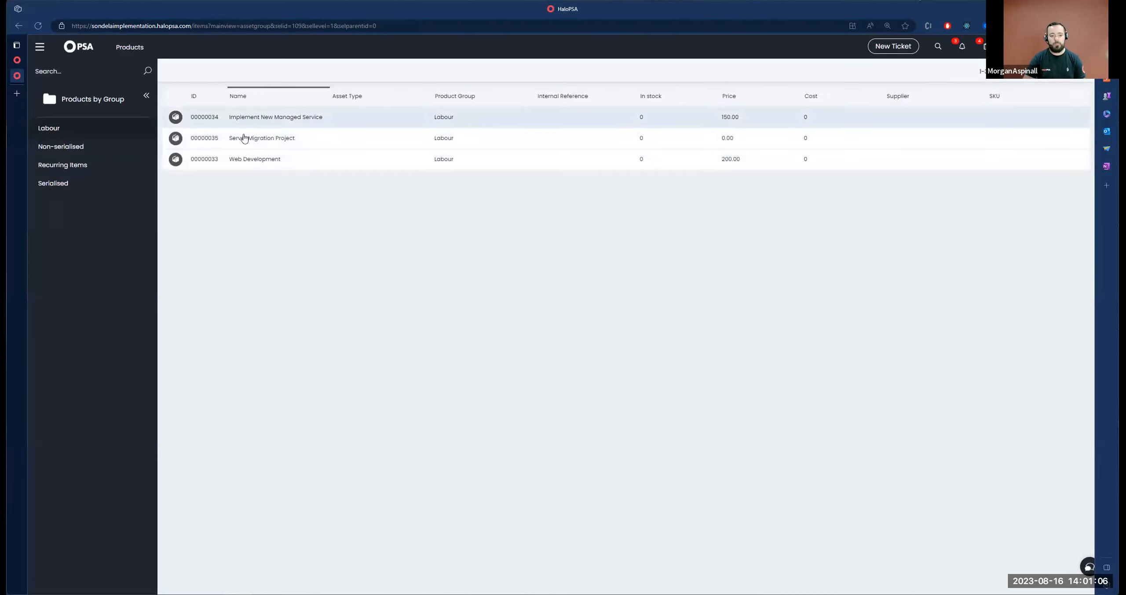
pyautogui.click(215, 125)
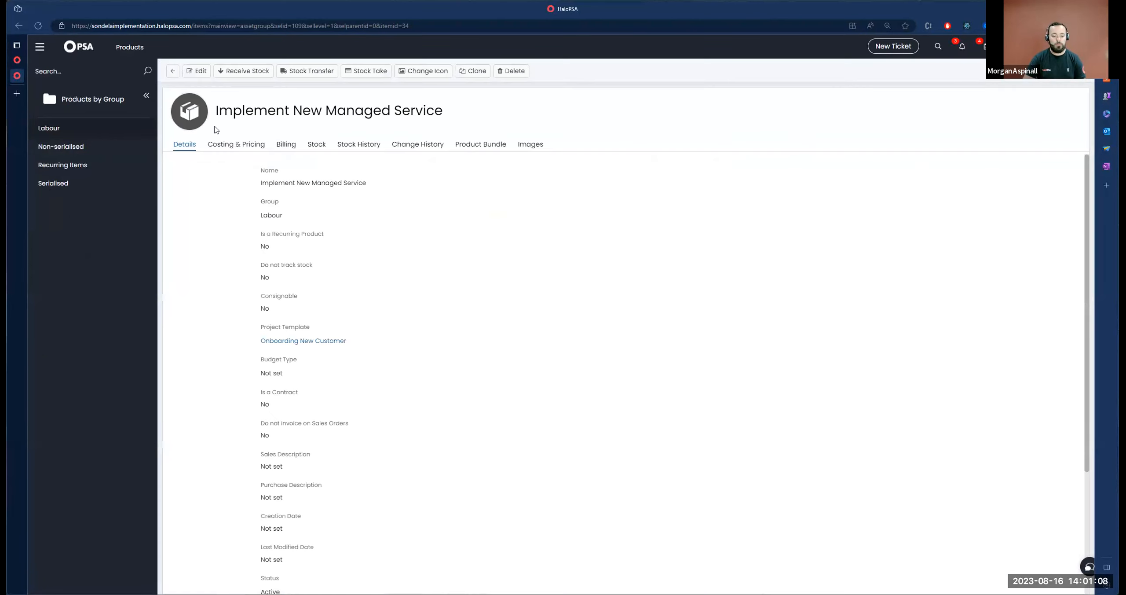
# Edit the Implement New Managed Service product and mark it as a recurring product.
pyautogui.moveTo(272, 247); pyautogui.dragTo(239, 215)
pyautogui.click(273, 254)
pyautogui.click(196, 71)
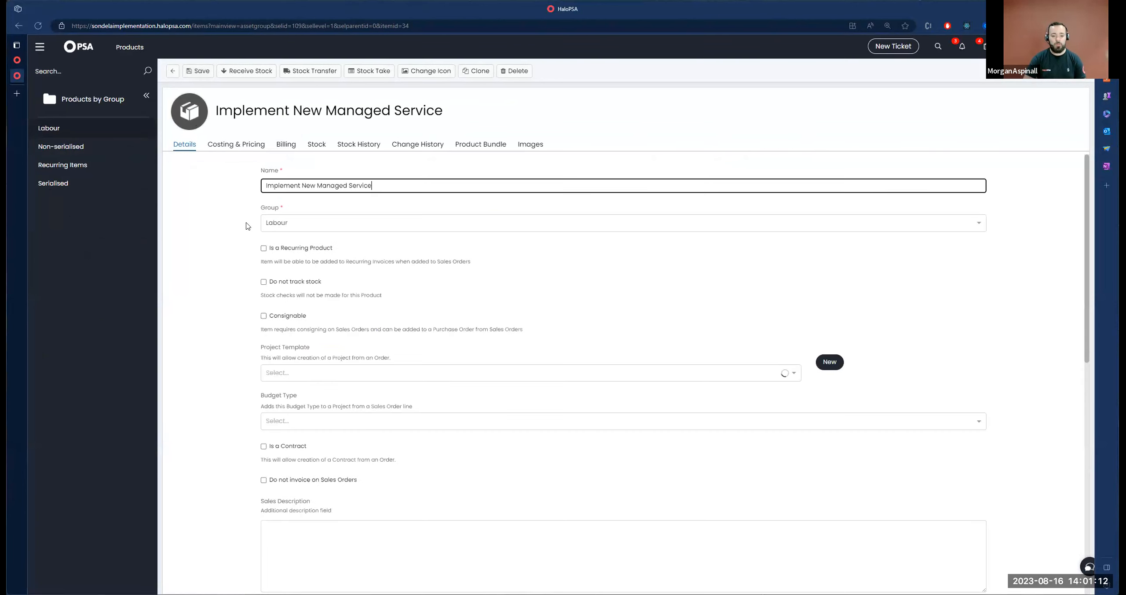
pyautogui.click(264, 248)
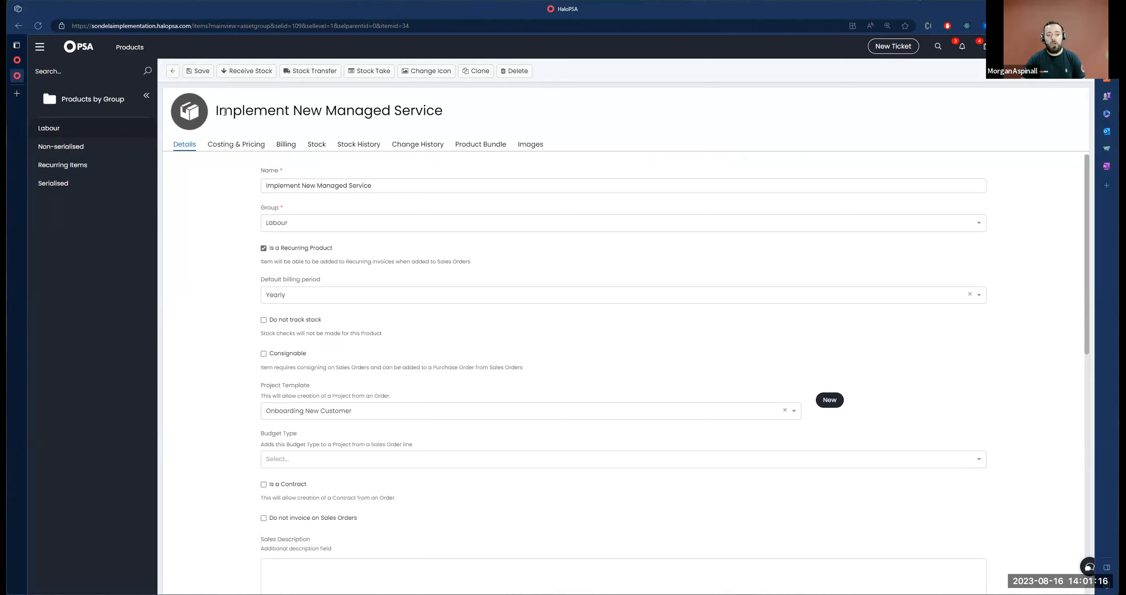
pyautogui.moveTo(216, 115); pyautogui.dragTo(458, 119)
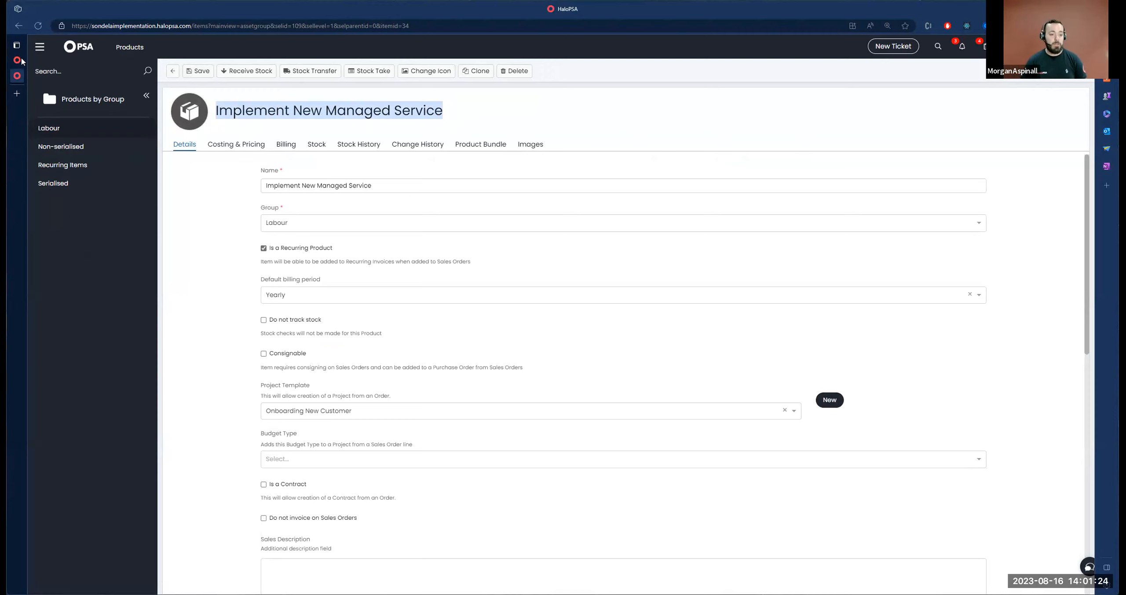
# Return to the new recurring invoice and add one each of Managed Service Charge, Microsoft 365 Business Basic and Microsoft 365 Business Premium as recurring items.
pyautogui.hotkey('ctrl', 'Tab')
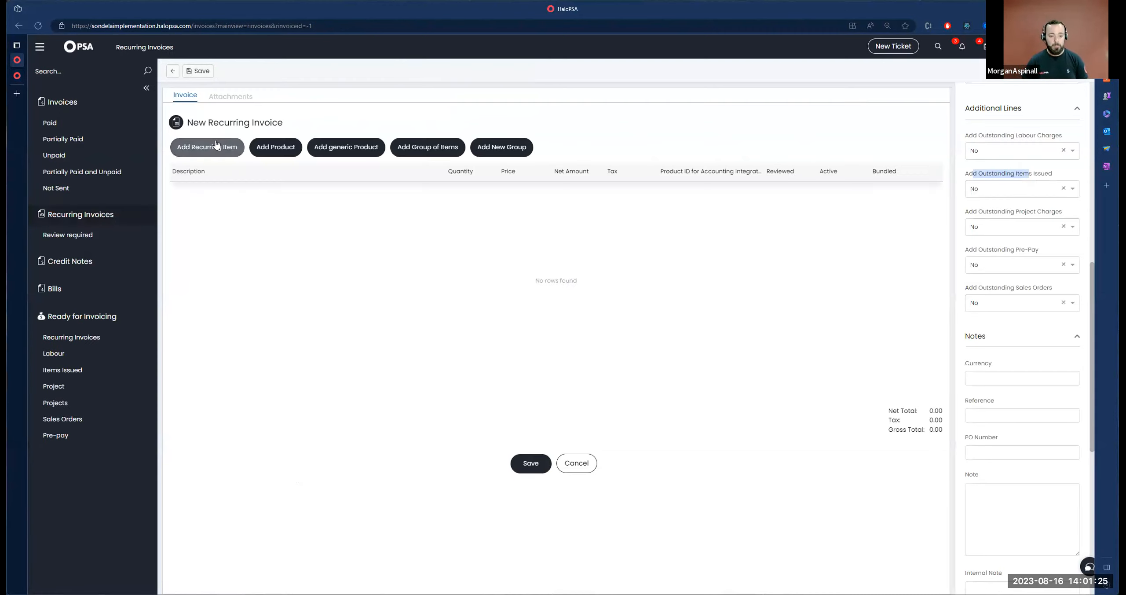
pyautogui.click(245, 153)
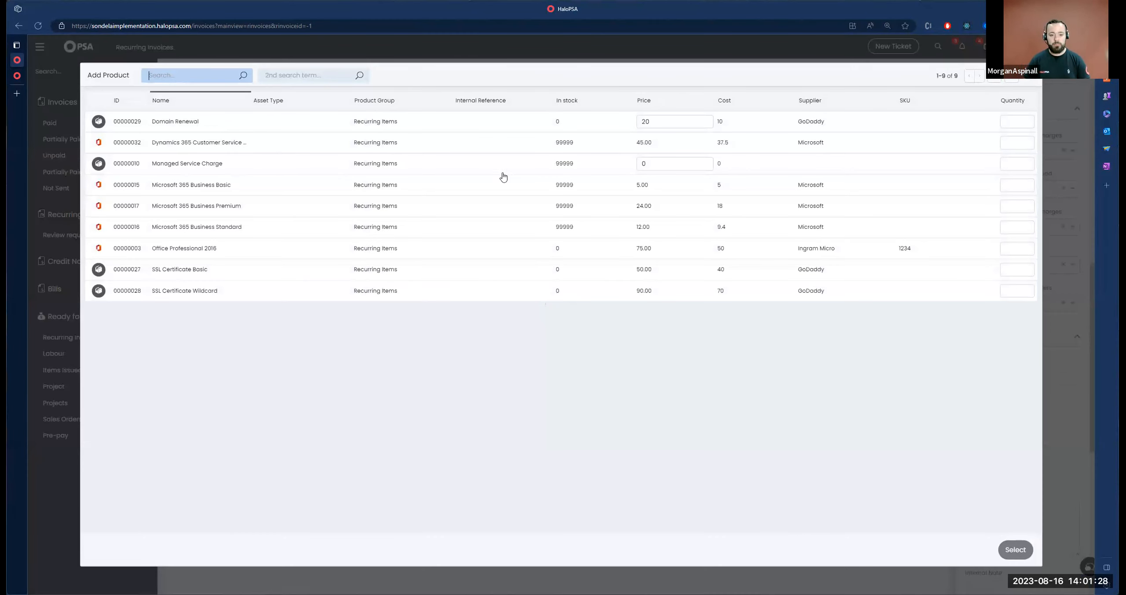
pyautogui.click(1009, 163)
pyautogui.click(1010, 185)
pyautogui.click(1010, 205)
pyautogui.click(1014, 550)
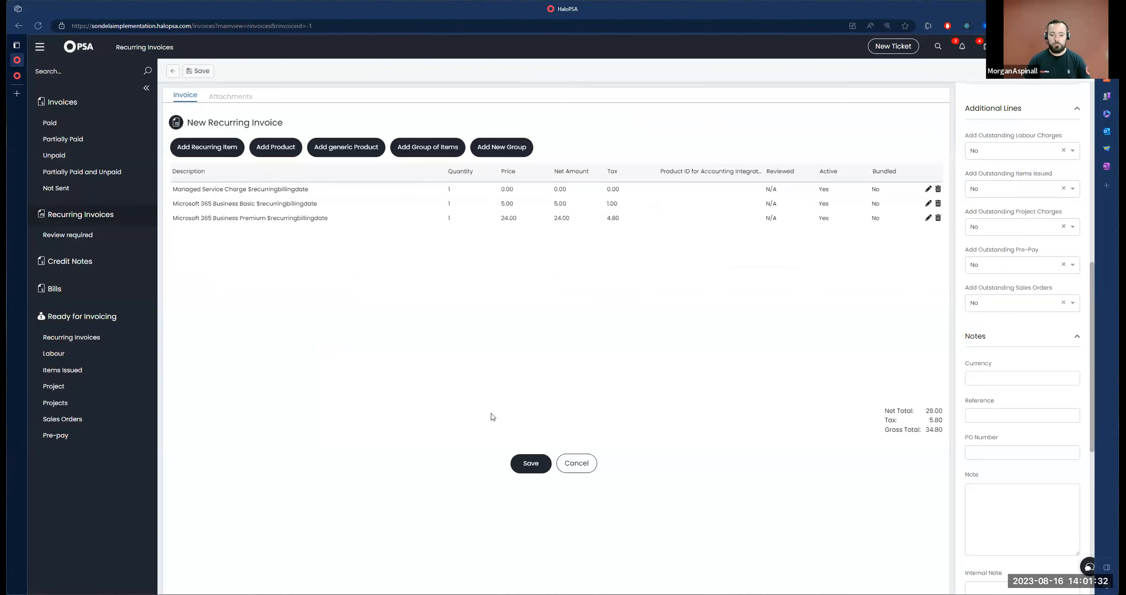
# Look through the products available to add, close the list without adding any, and save the new recurring invoice.
pyautogui.click(268, 153)
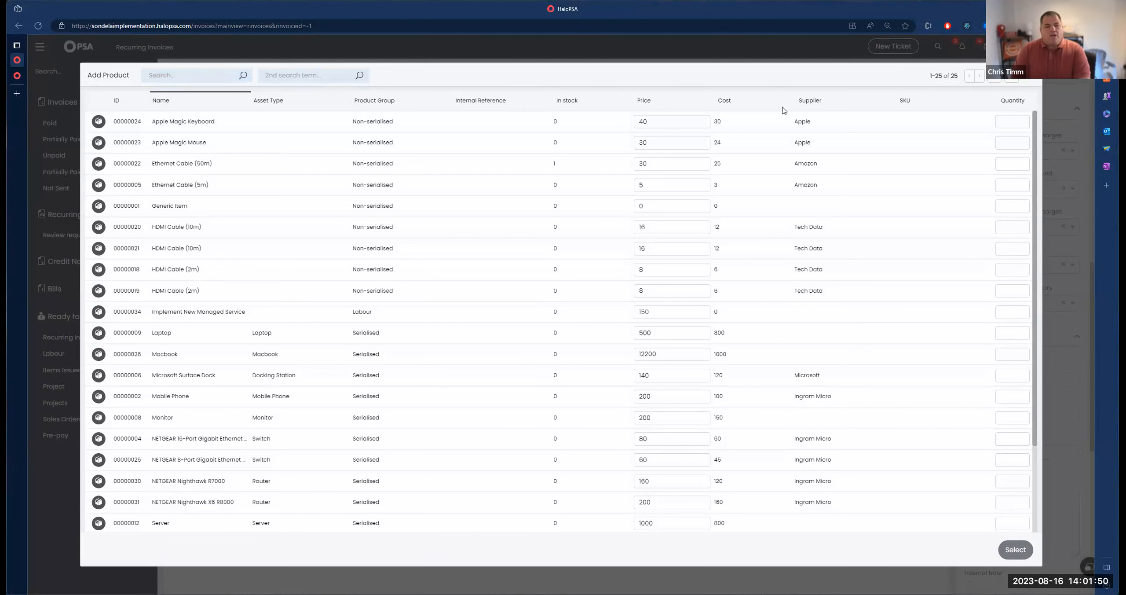
pyautogui.click(433, 54)
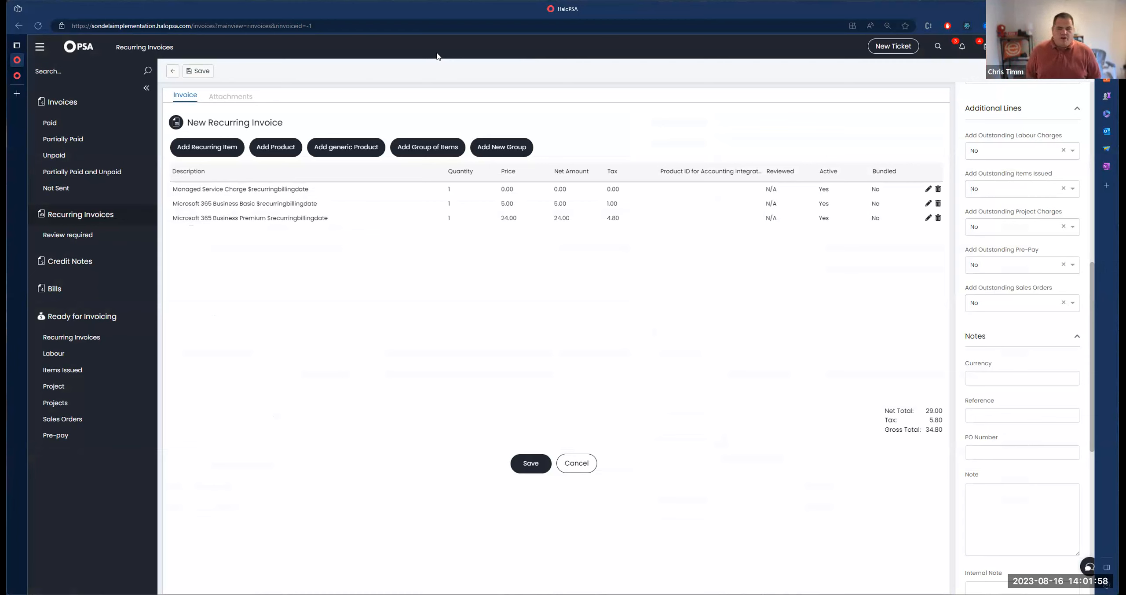
pyautogui.scroll(10, 1023, 288)
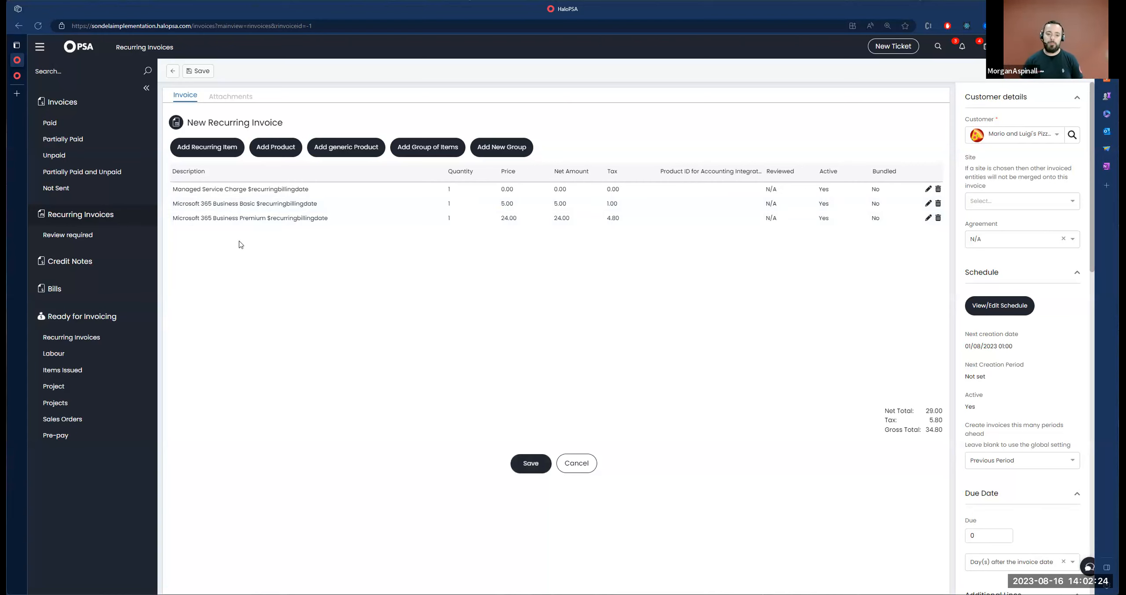
pyautogui.click(535, 467)
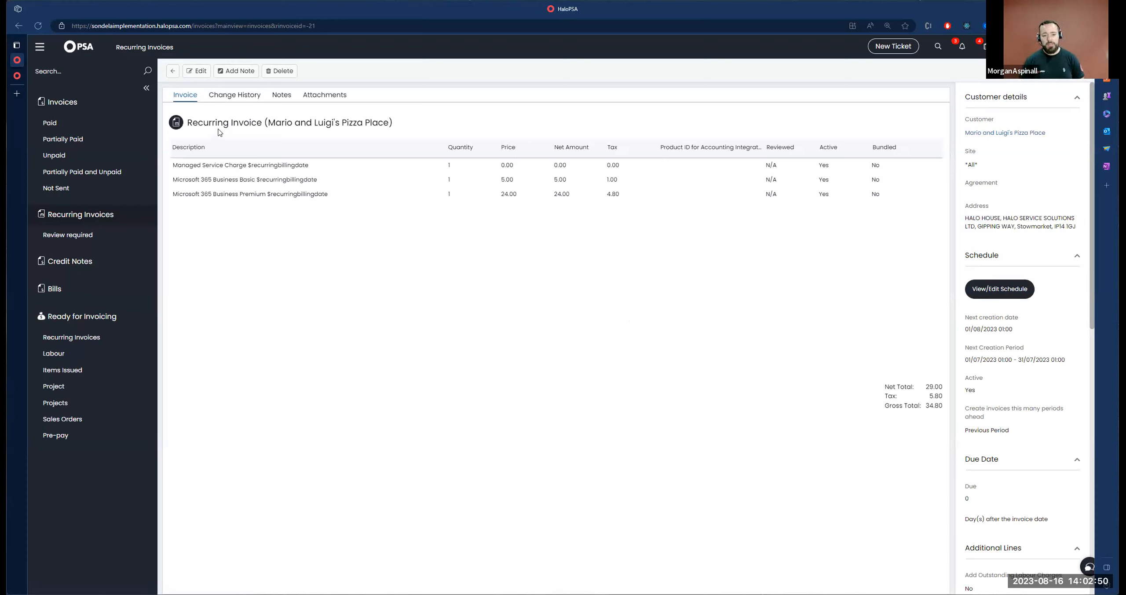
# Examine the saved recurring invoice's title, its lines with the $recurringbillingdate variable and its next creation date.
pyautogui.tripleClick(295, 119)
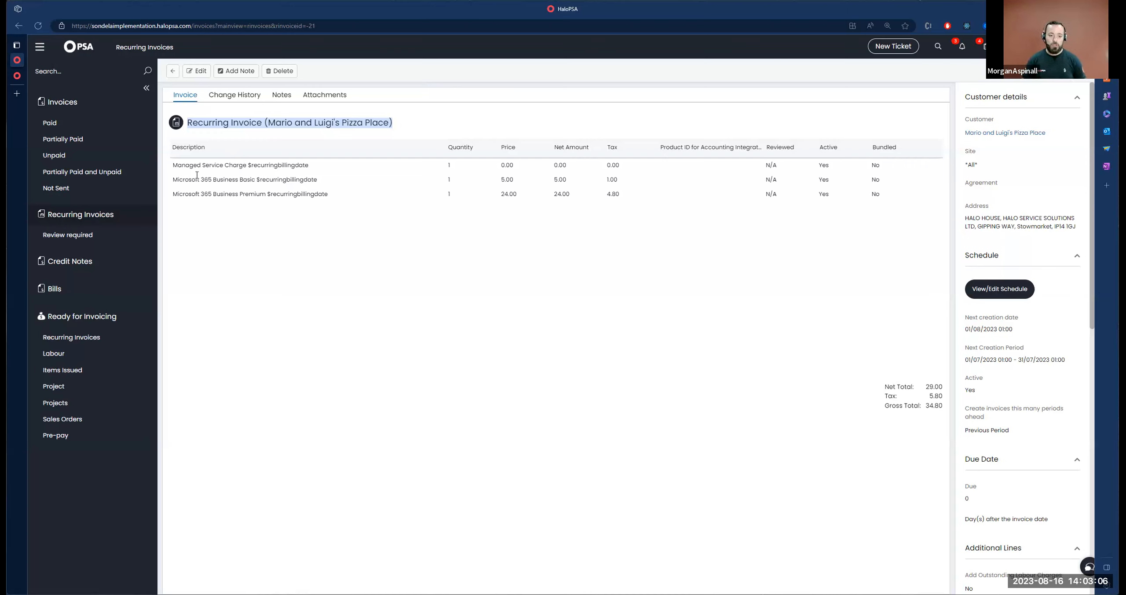
pyautogui.moveTo(215, 180); pyautogui.dragTo(243, 192)
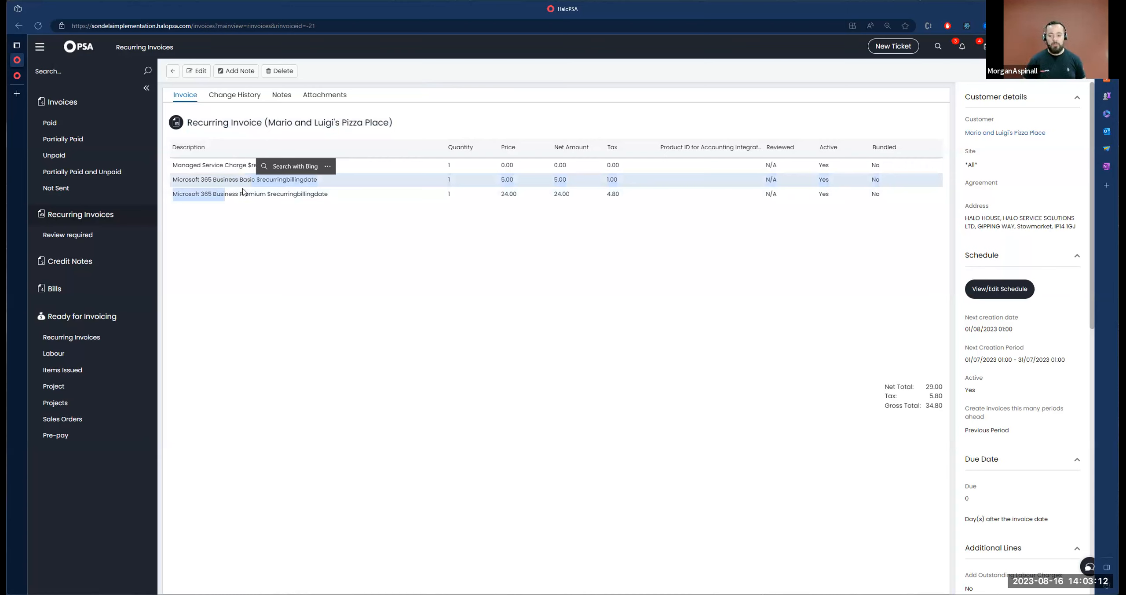
pyautogui.tripleClick(976, 341)
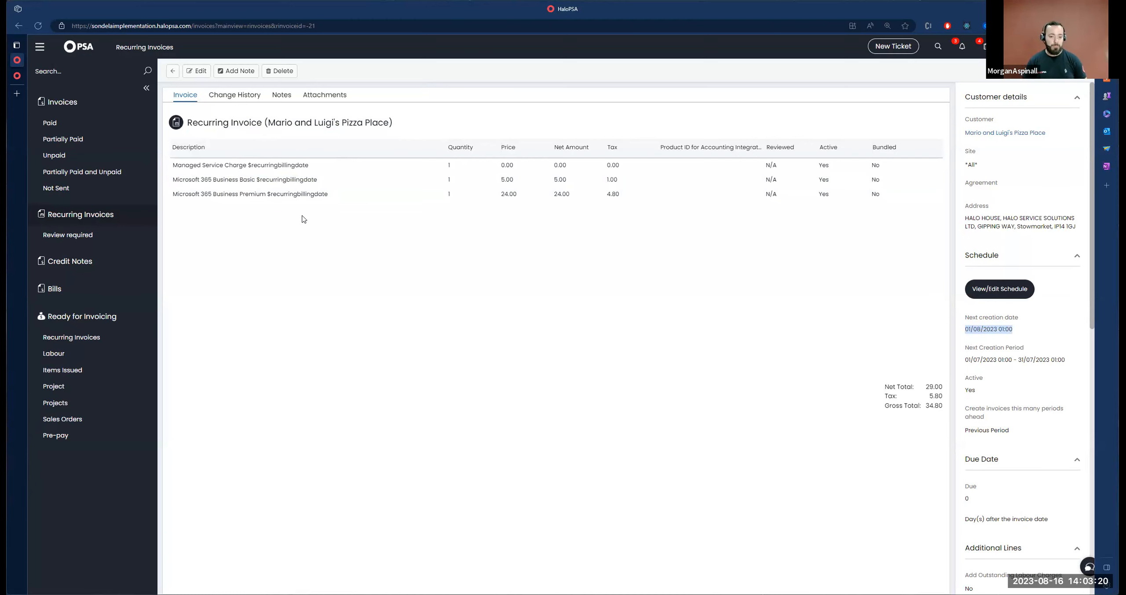
pyautogui.click(213, 193)
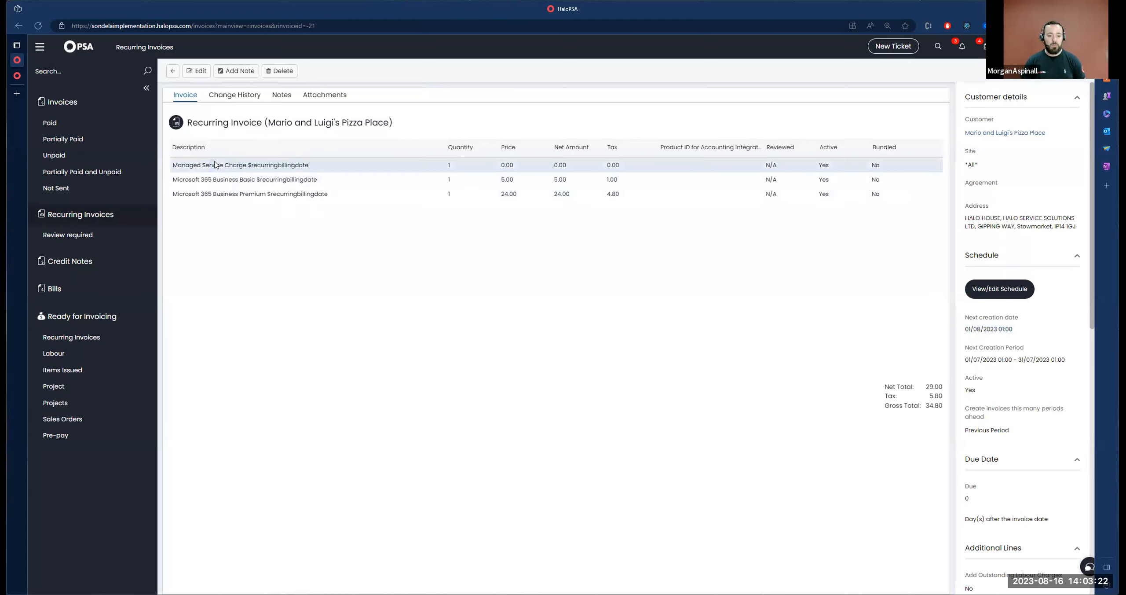
pyautogui.moveTo(215, 165); pyautogui.dragTo(223, 168)
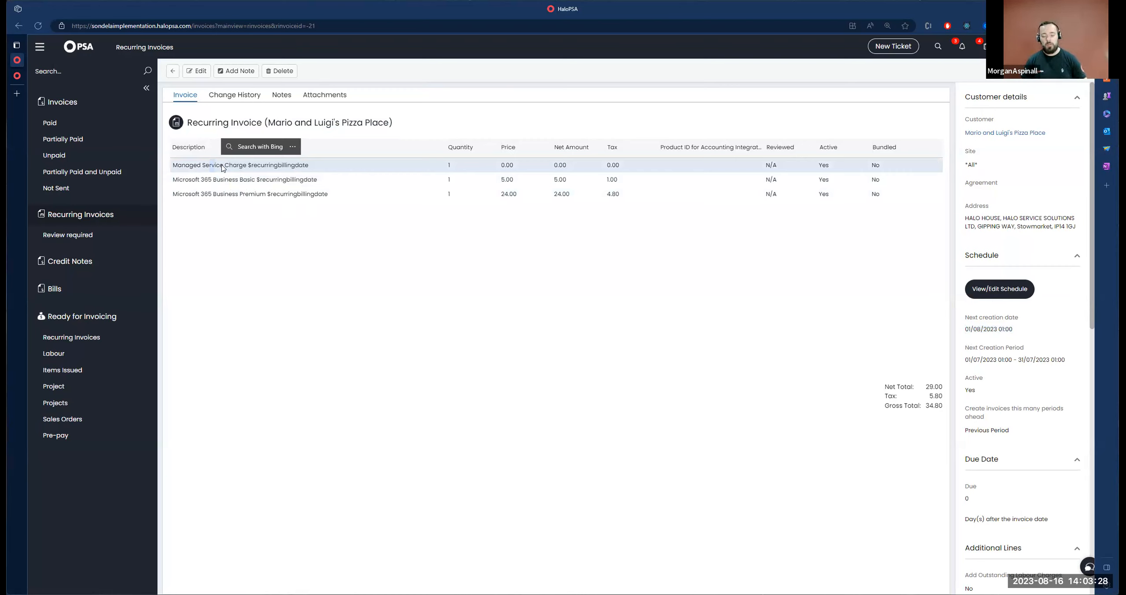
pyautogui.moveTo(269, 194); pyautogui.dragTo(257, 194)
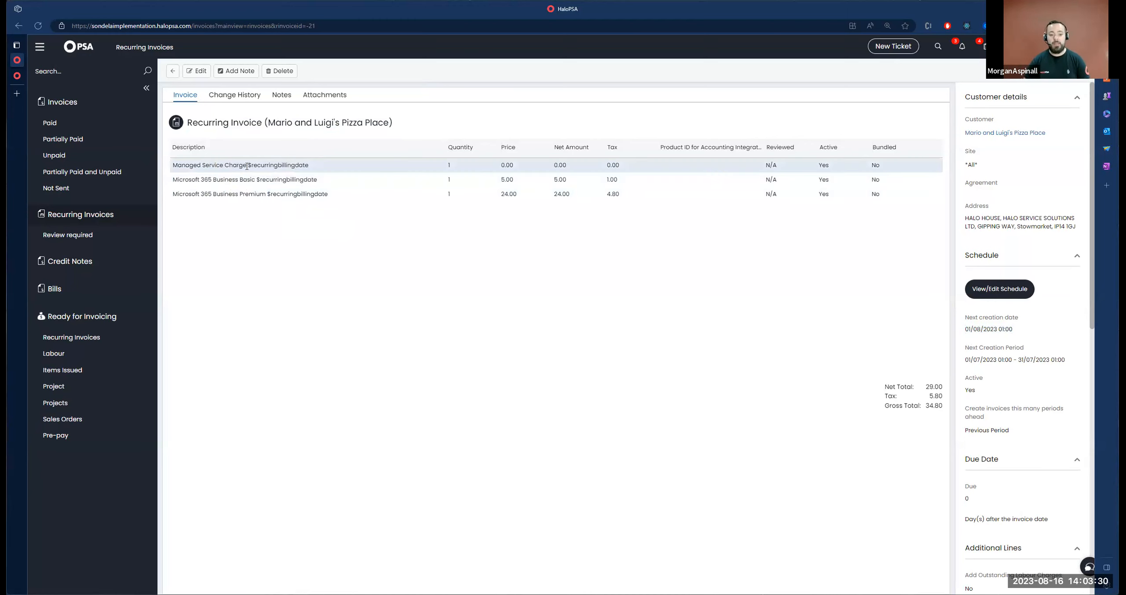
pyautogui.moveTo(315, 167); pyautogui.dragTo(247, 167)
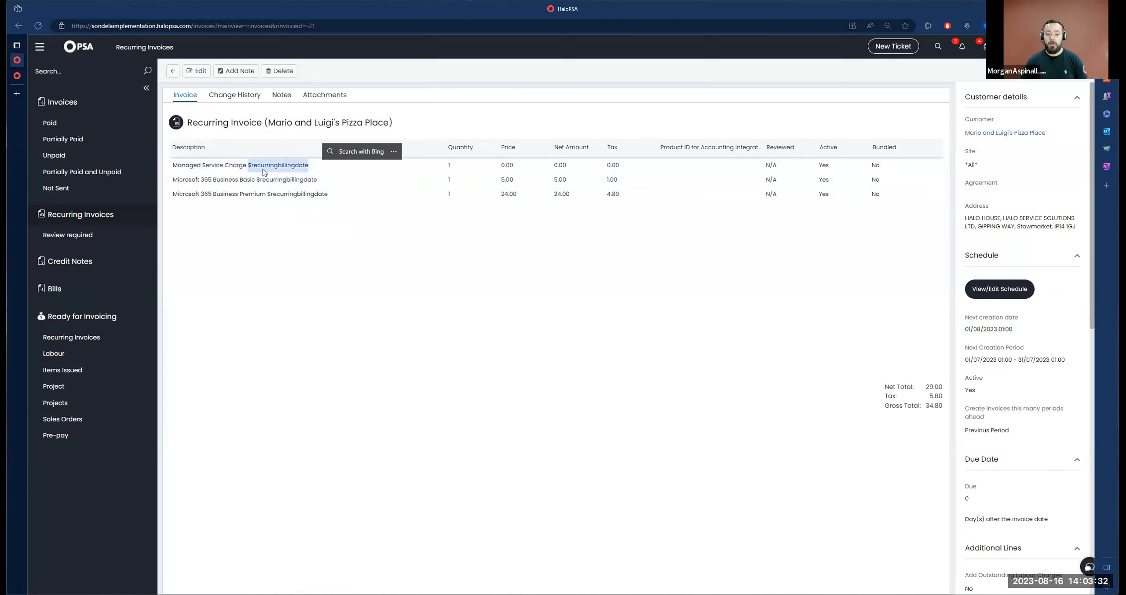
# Switch the recurring invoice to editing and open the details of its Managed Service Charge line.
pyautogui.click(196, 72)
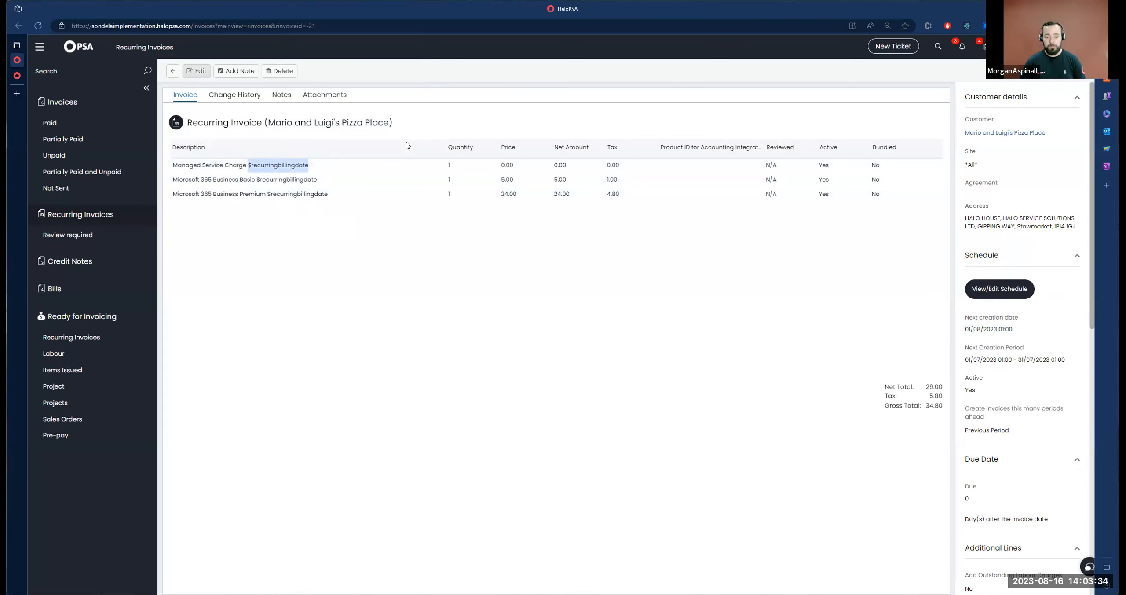
pyautogui.click(532, 196)
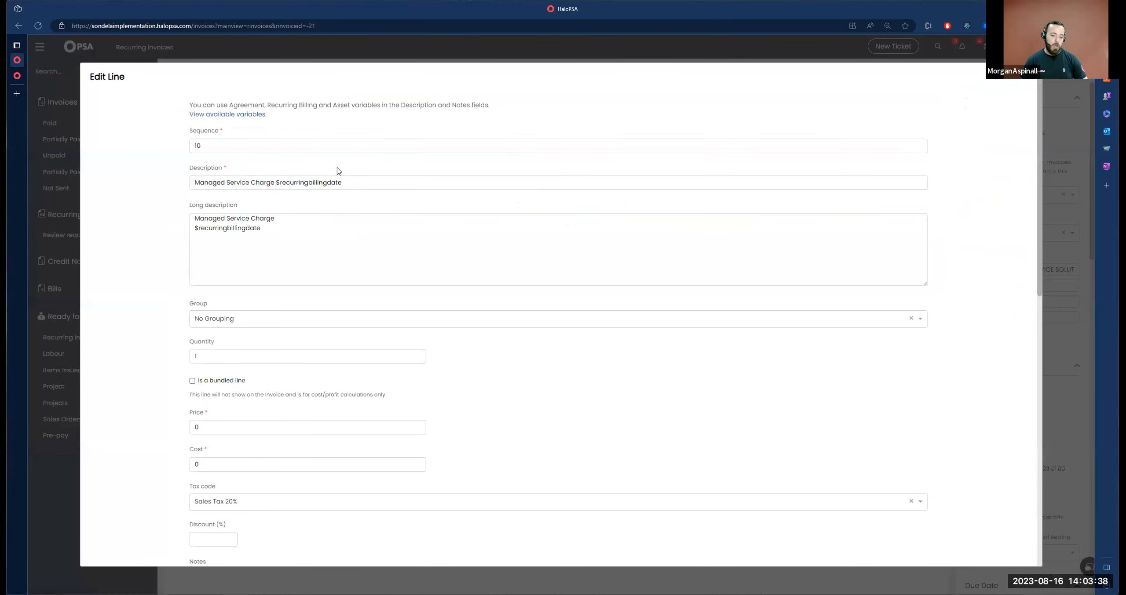
pyautogui.click(1026, 77)
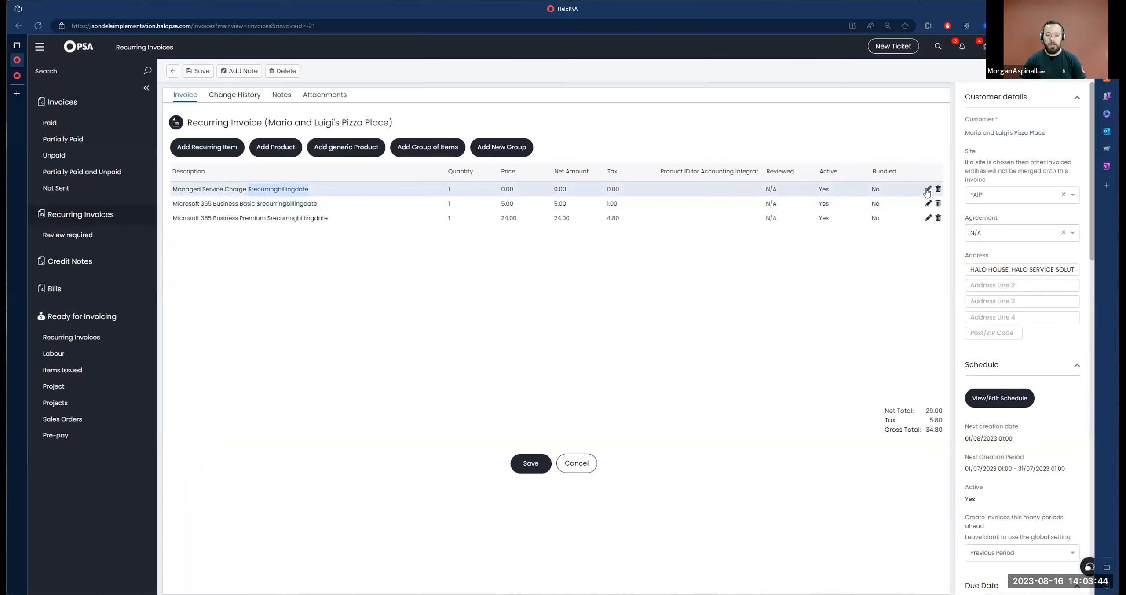
pyautogui.click(927, 190)
# Consult the list of available variables for invoice lines, and return to the $recurringbillingdate variable in the line's description.
pyautogui.moveTo(191, 105)
pyautogui.mouseDown()
pyautogui.moveTo(510, 150)
pyautogui.moveTo(511, 121)
pyautogui.moveTo(291, 118)
pyautogui.mouseUp()
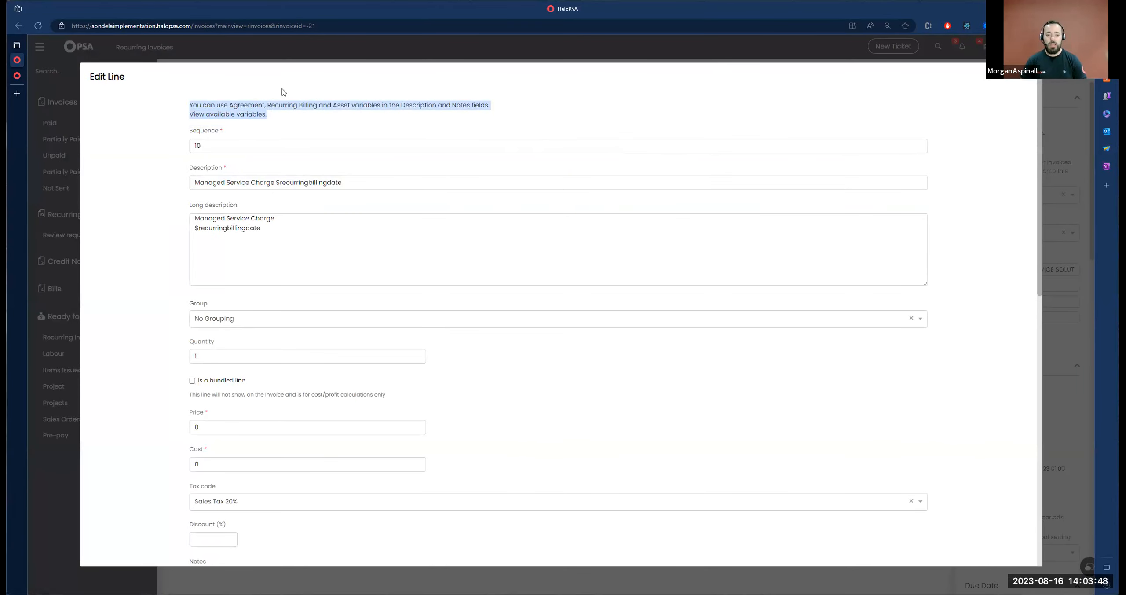
pyautogui.click(277, 131)
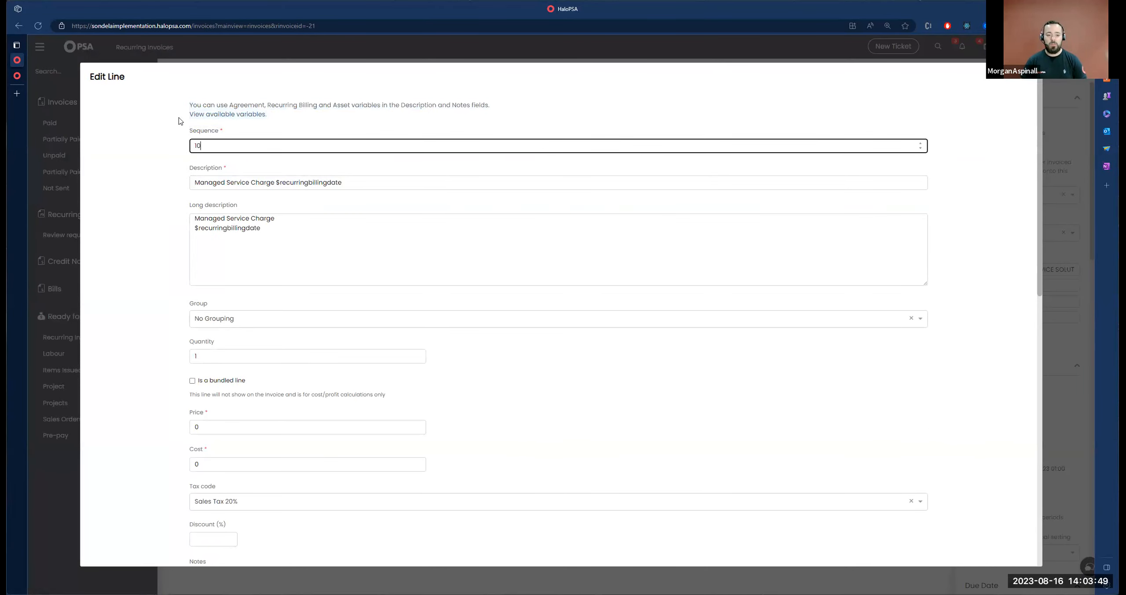
pyautogui.click(215, 117)
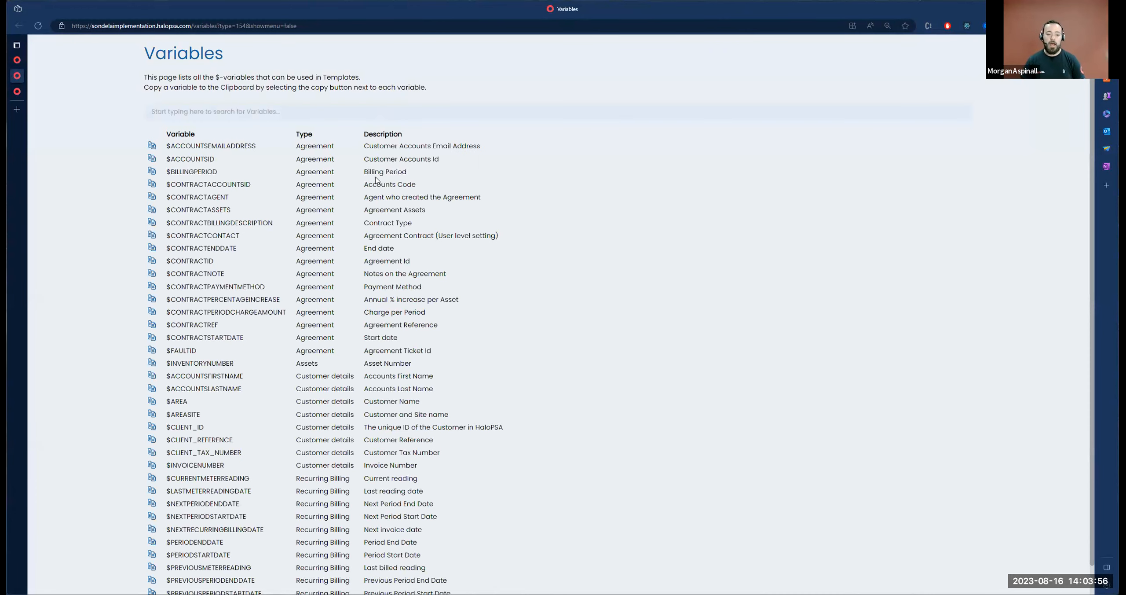
pyautogui.scroll(-1, 285, 260)
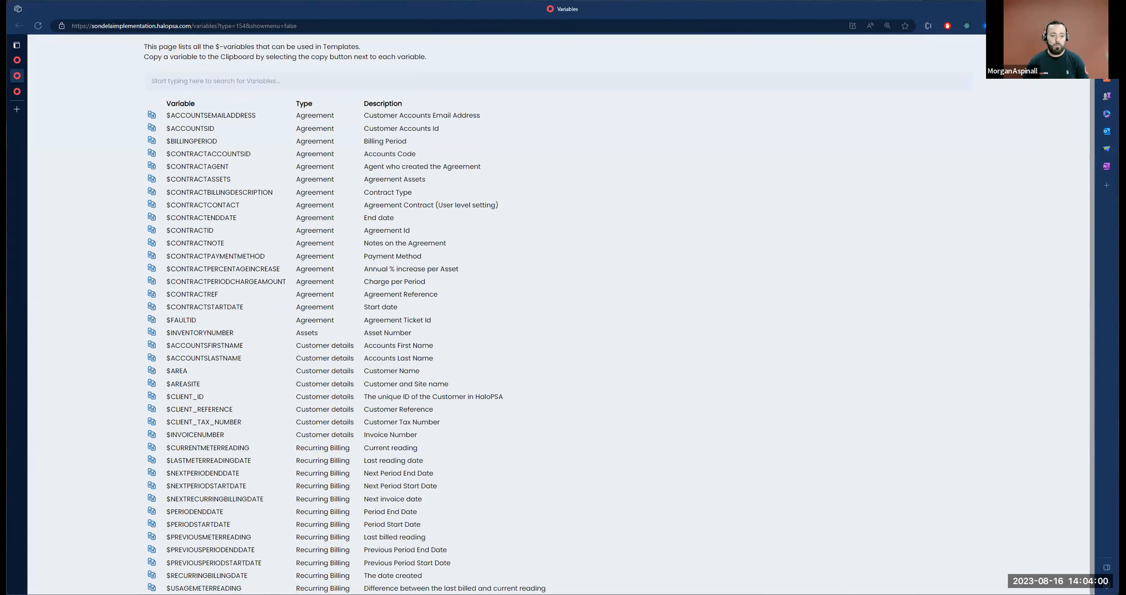
pyautogui.click(17, 59)
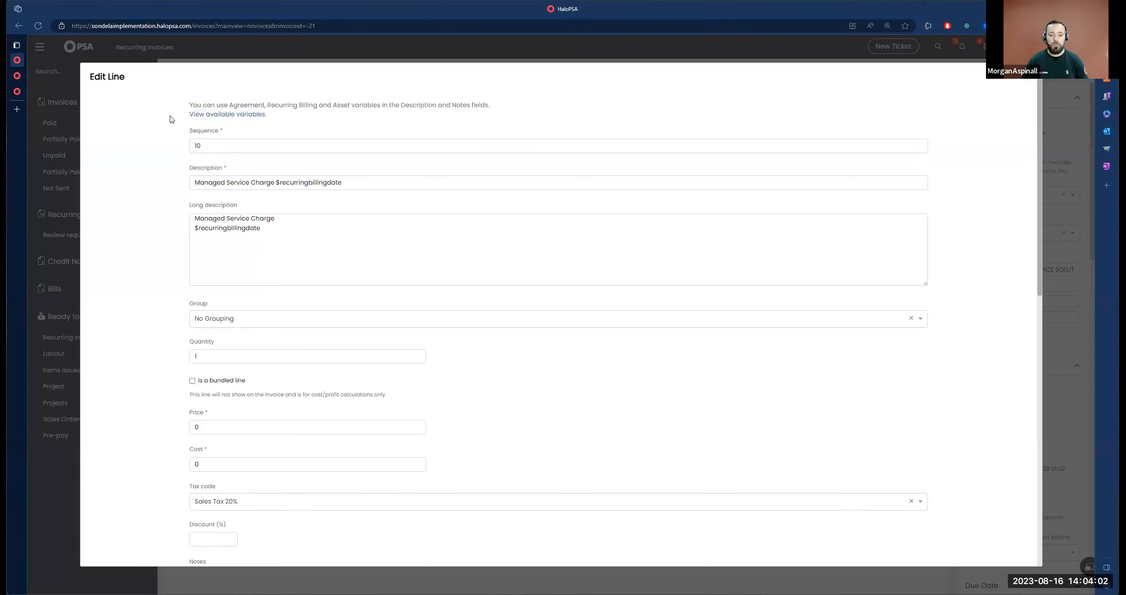
pyautogui.moveTo(276, 182); pyautogui.dragTo(347, 183)
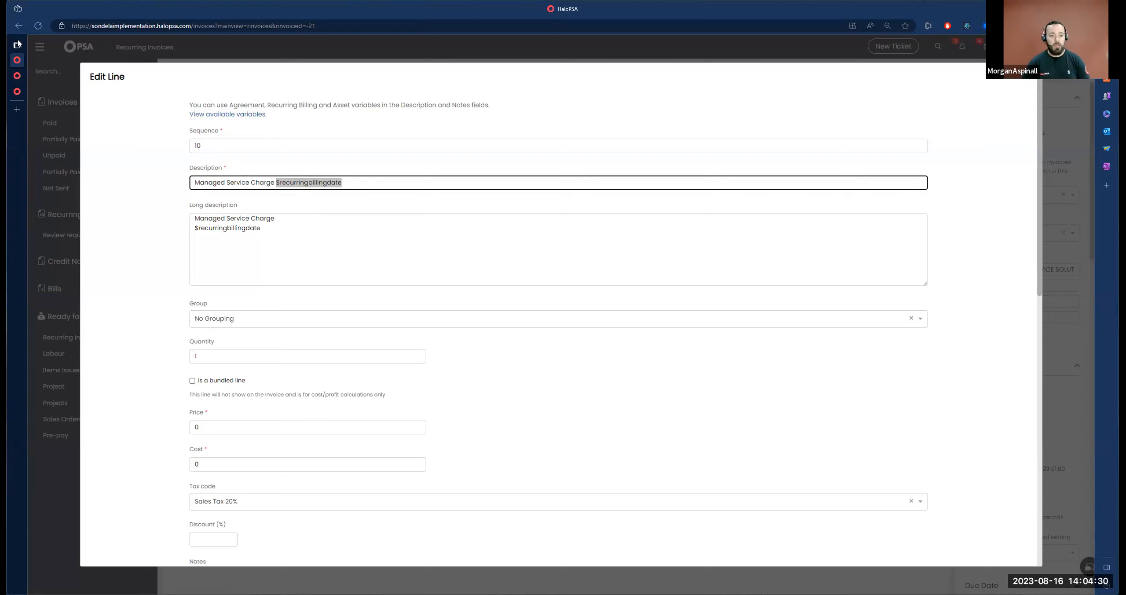
# Duplicate the browser tab and open the general billing settings of the configuration in it.
pyautogui.rightClick(17, 62)
pyautogui.click(54, 105)
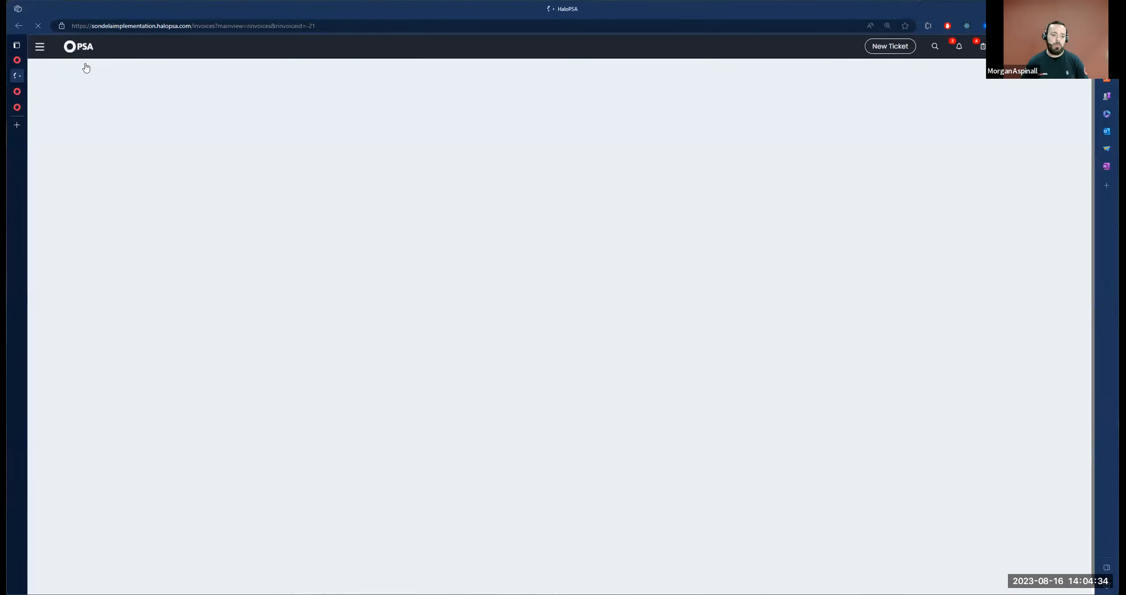
pyautogui.click(41, 50)
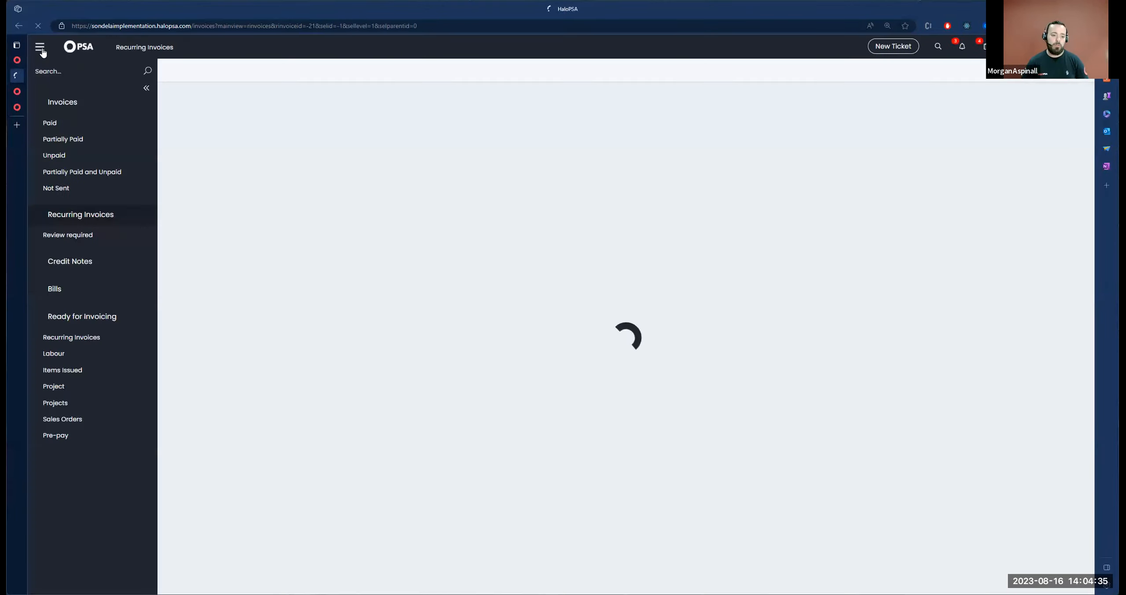
pyautogui.click(60, 410)
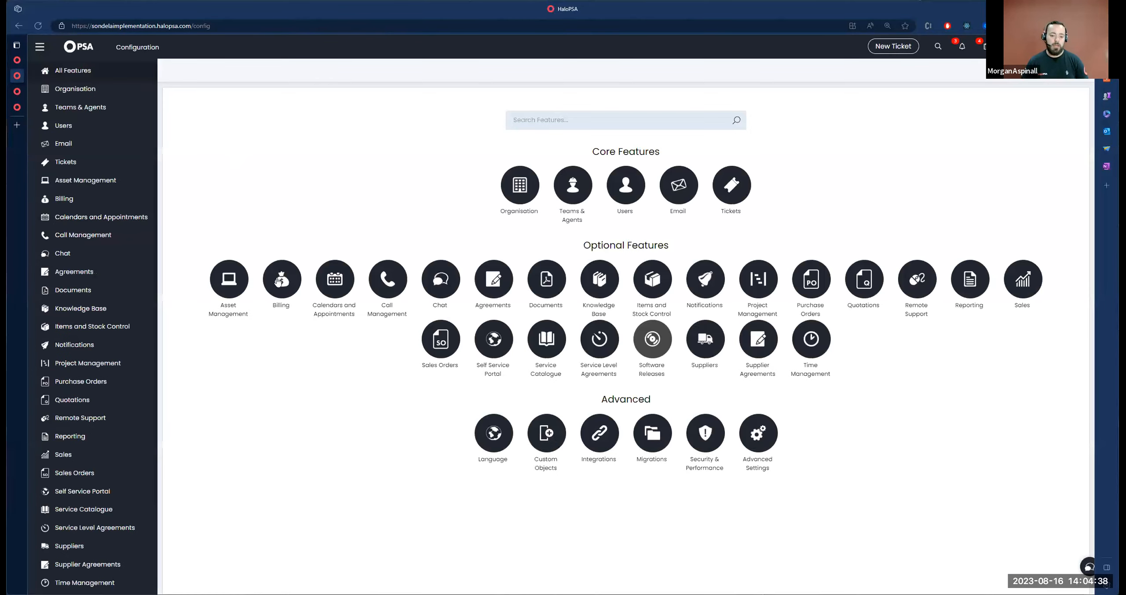
pyautogui.click(279, 281)
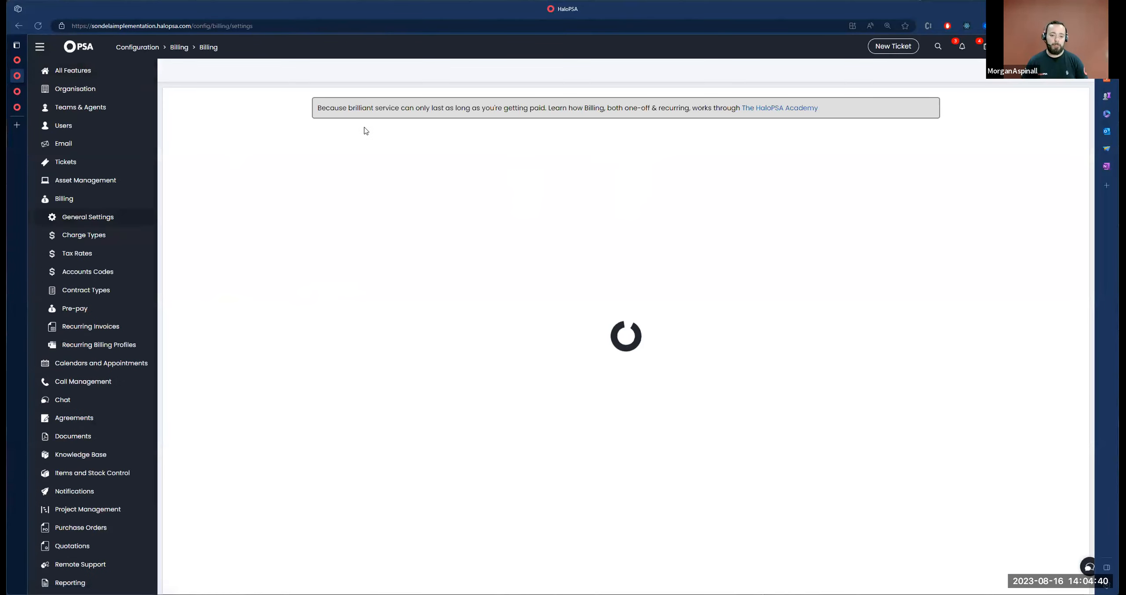
# Examine the Invoice Creation Variables, especially the $itemdesc and $recurringbillingdate variables in the Recurring Item description.
pyautogui.moveTo(264, 139); pyautogui.dragTo(387, 139)
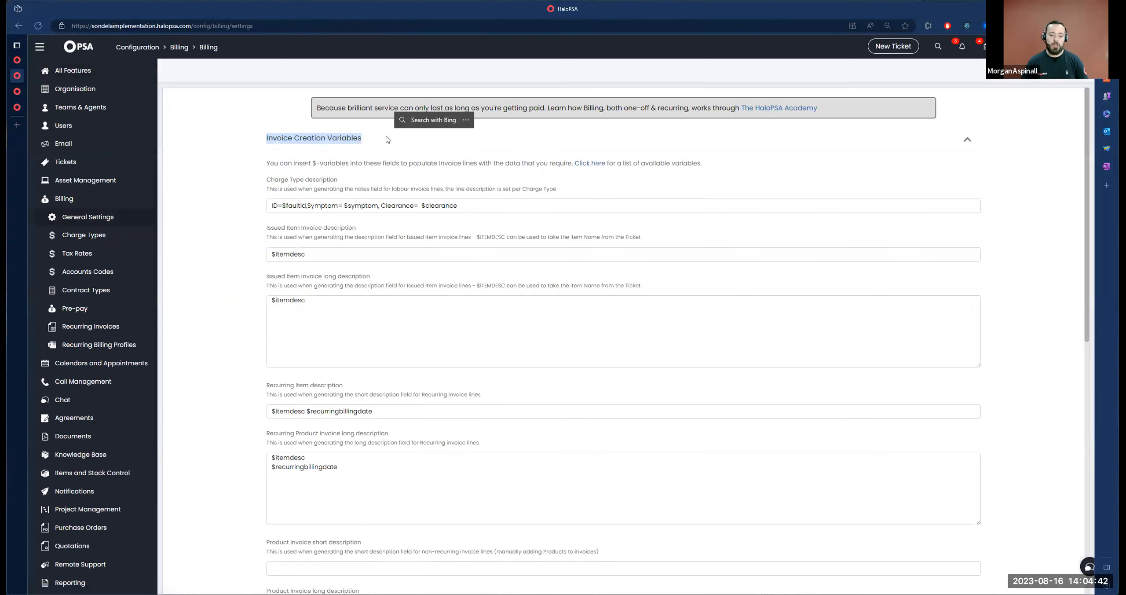
pyautogui.moveTo(264, 384); pyautogui.dragTo(510, 401)
pyautogui.moveTo(373, 411); pyautogui.dragTo(261, 419)
pyautogui.click(253, 425)
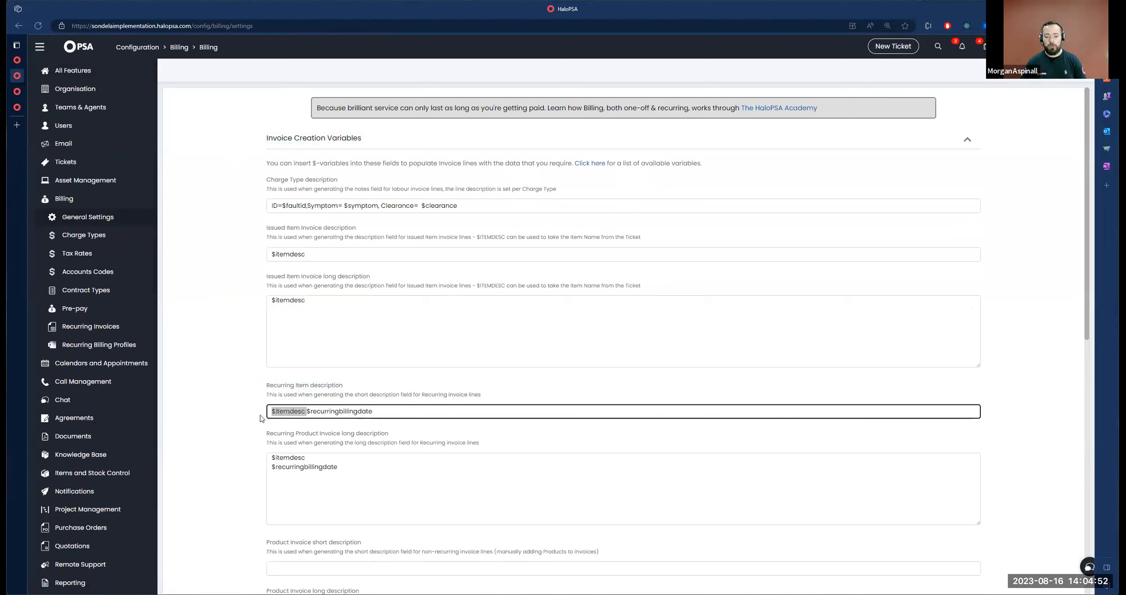
pyautogui.moveTo(387, 413); pyautogui.dragTo(304, 415)
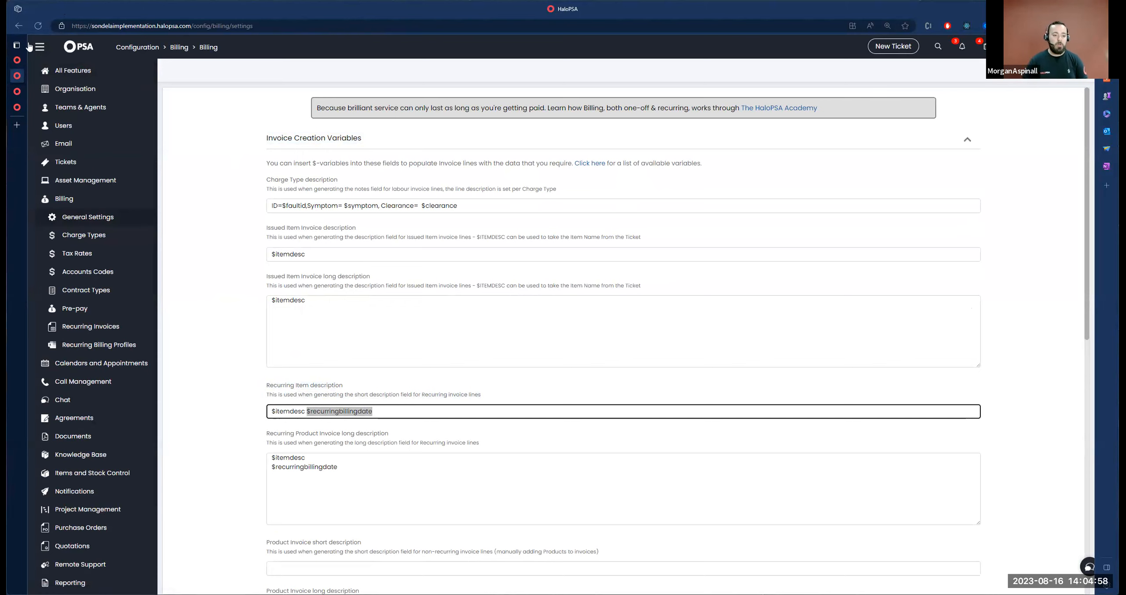
# Return to the Managed Service Charge line, review its date variable, close it unchanged and check the invoice's next creation date.
pyautogui.click(18, 60)
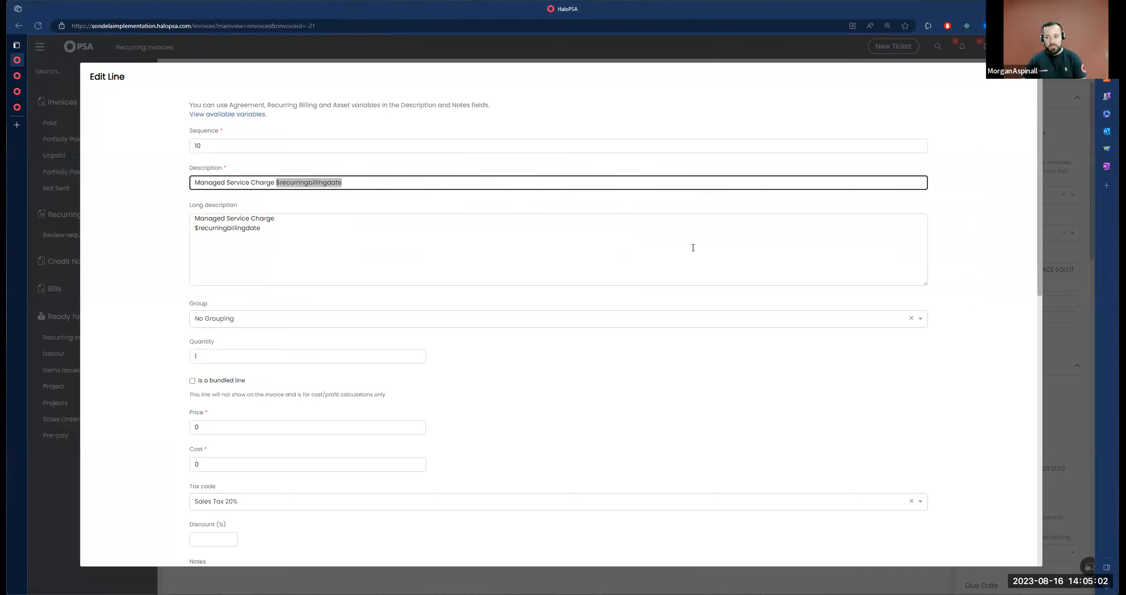
pyautogui.click(309, 207)
pyautogui.moveTo(276, 182); pyautogui.dragTo(343, 187)
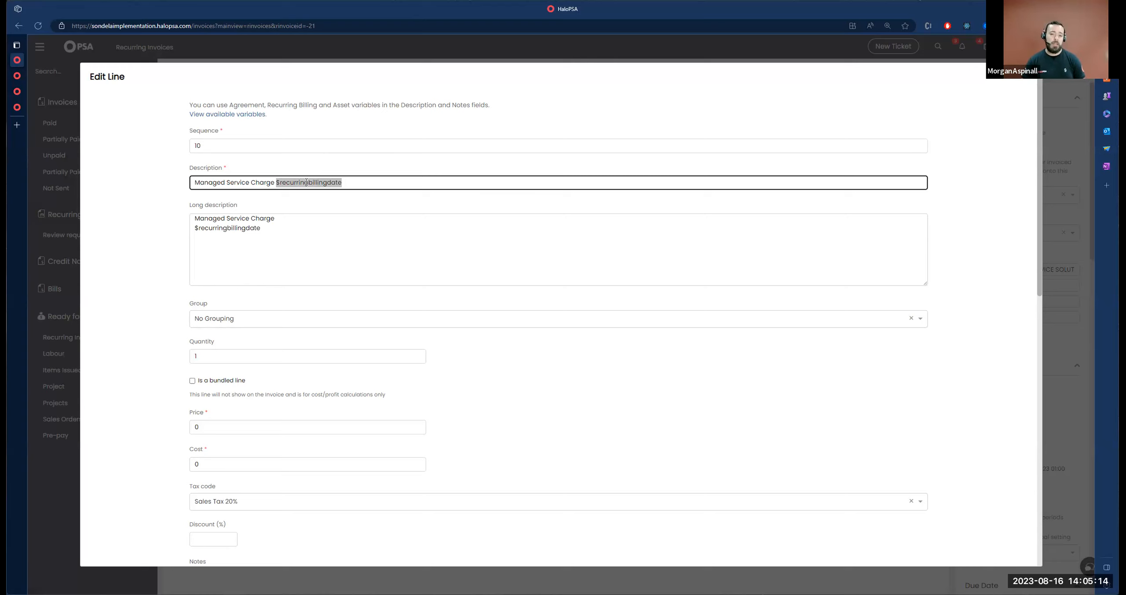
pyautogui.click(1026, 78)
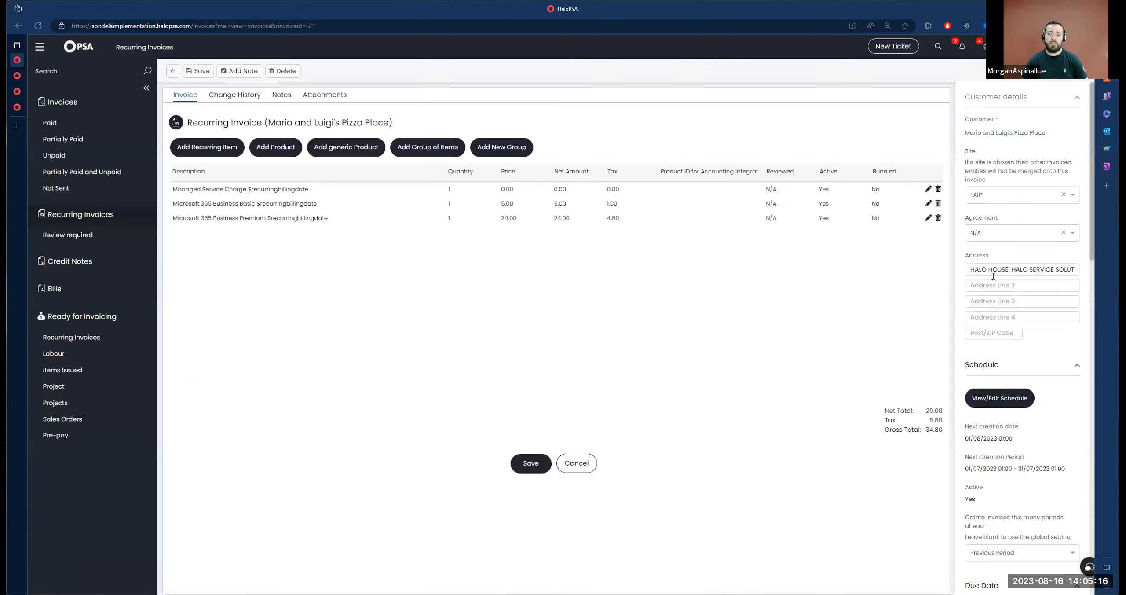
pyautogui.scroll(-1, 967, 347)
pyautogui.moveTo(964, 131); pyautogui.dragTo(1023, 127)
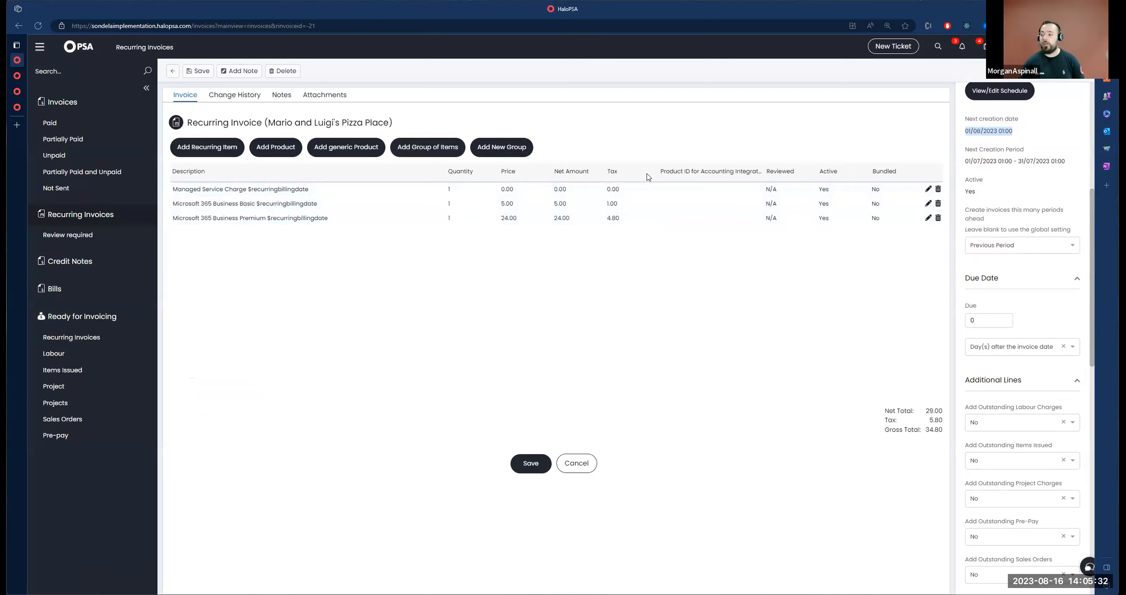
# Revisit the billing settings and the variables list to check the $PERIODENDDATE and $PERIODSTARTDATE recurring billing variables.
pyautogui.moveTo(15, 75)
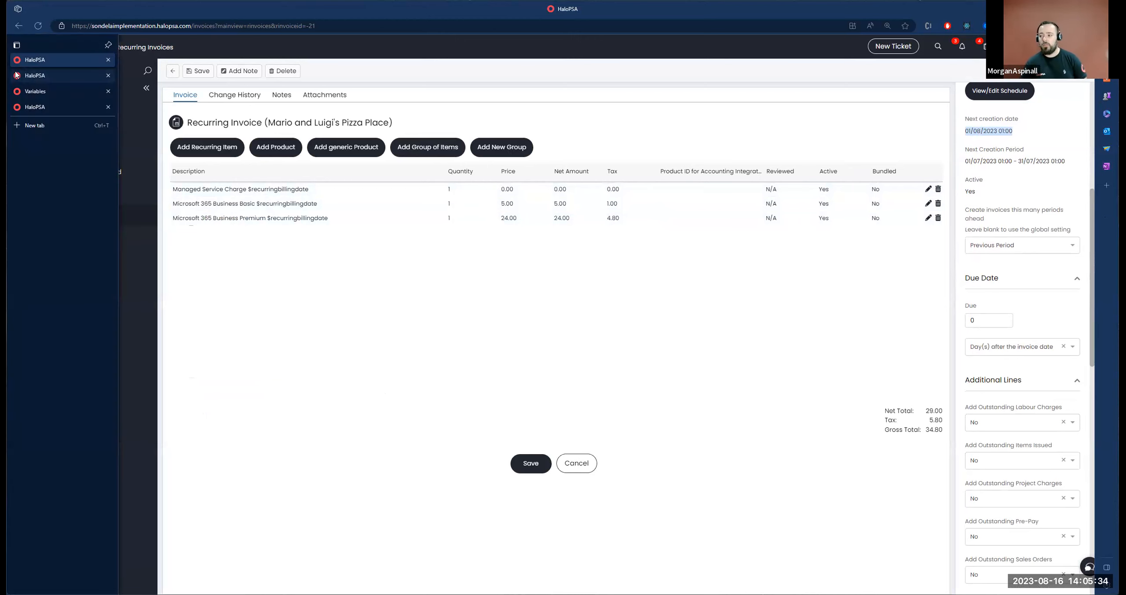
pyautogui.click(16, 75)
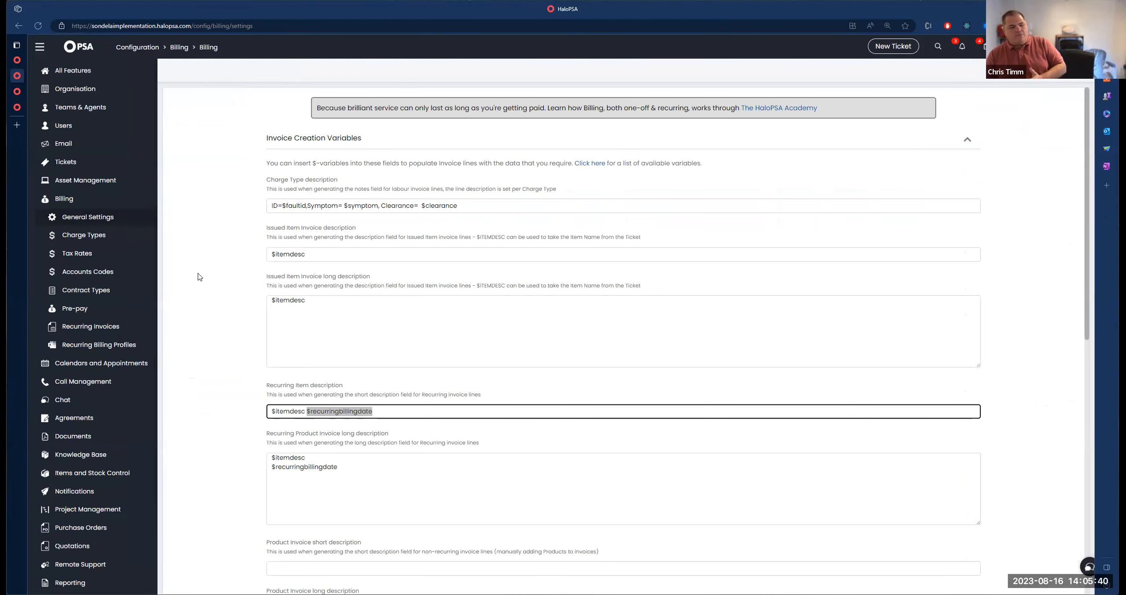
pyautogui.click(16, 92)
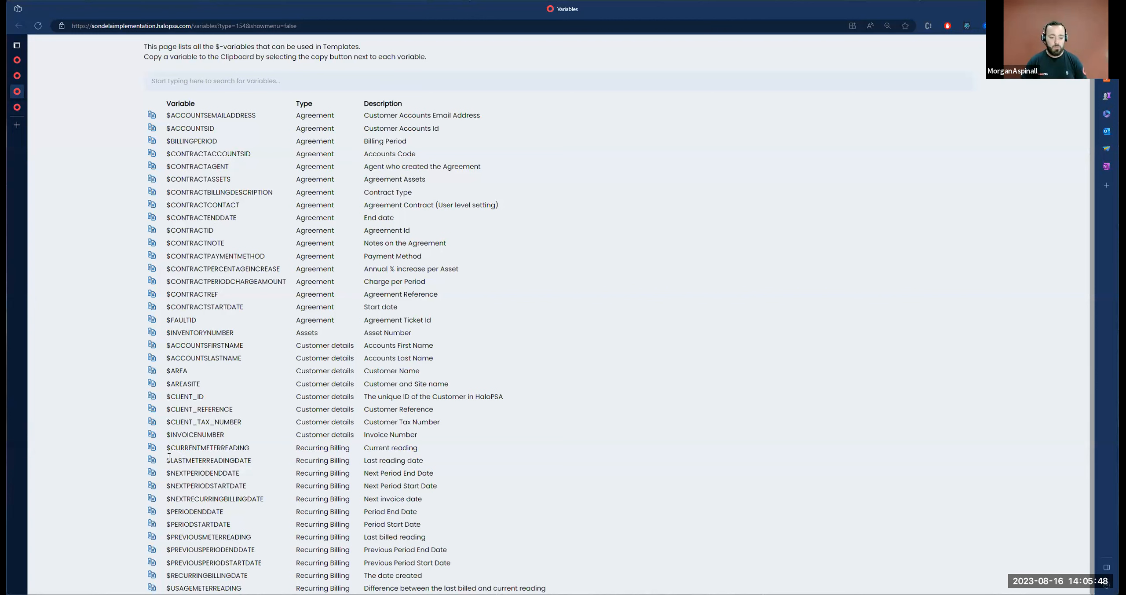
pyautogui.moveTo(211, 511); pyautogui.dragTo(167, 512)
pyautogui.click(234, 524)
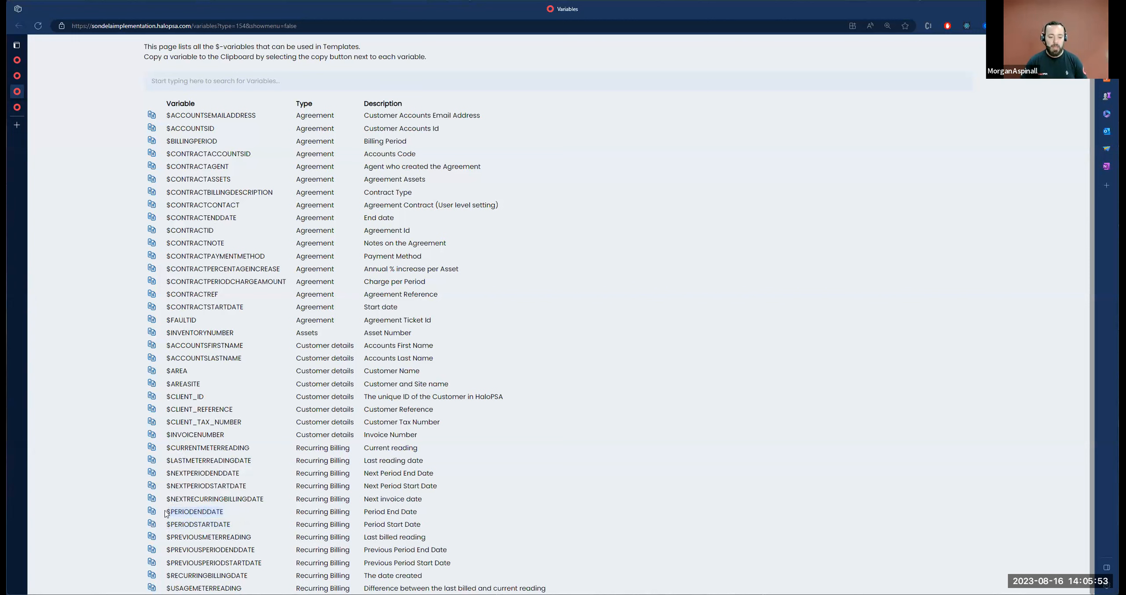
# Review the period date variables and start replacing the Recurring Item description's date variable with an opening parenthesis after $itemdesc.
pyautogui.click(230, 515)
pyautogui.click(228, 525)
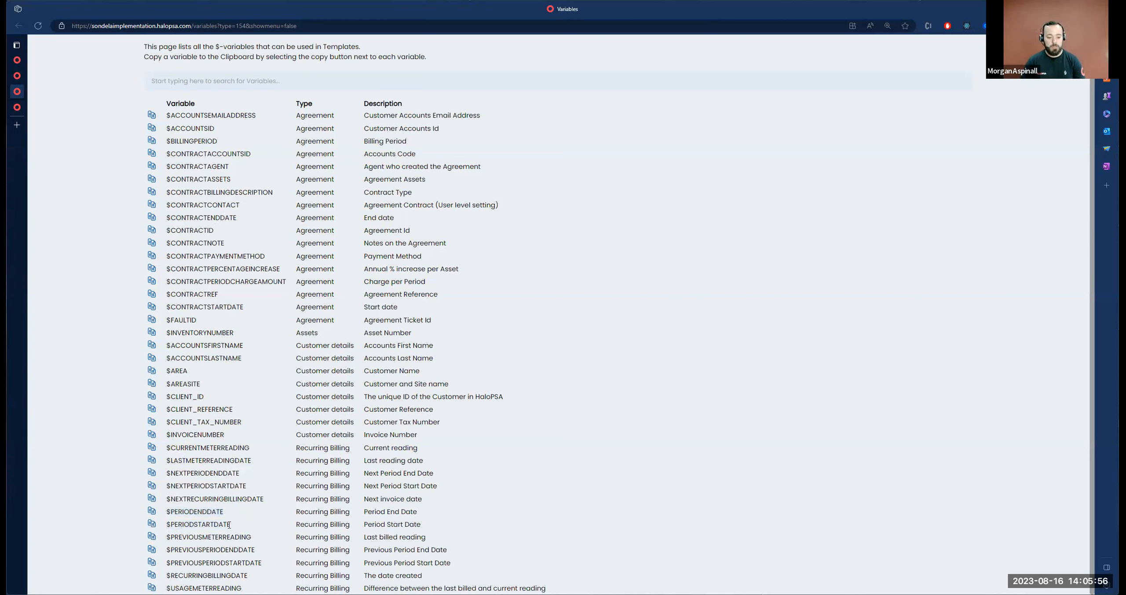
pyautogui.click(16, 76)
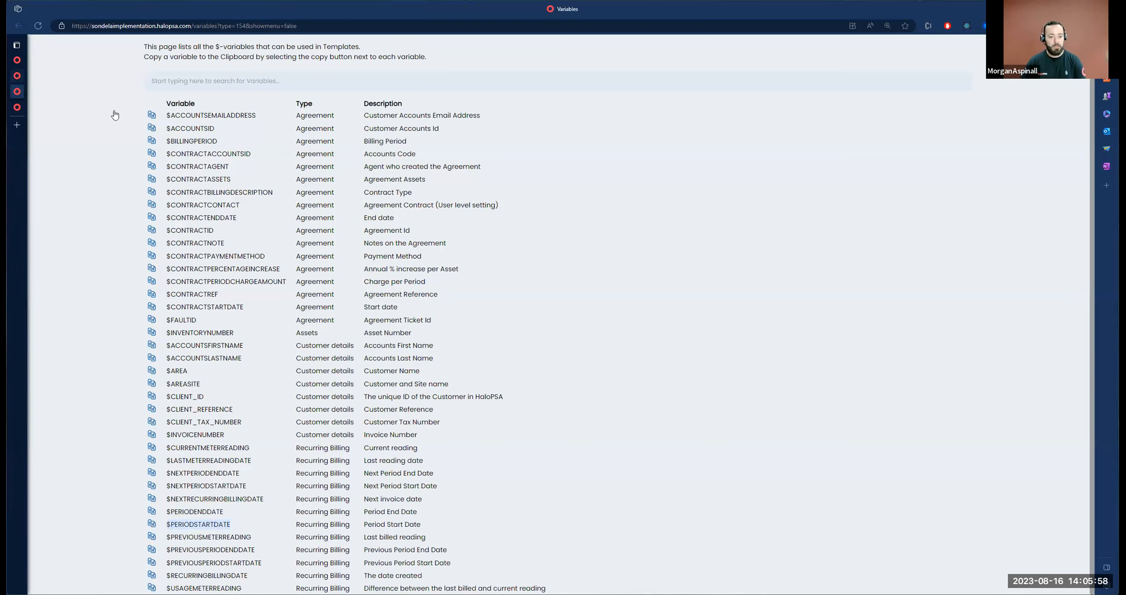
pyautogui.press('BackSpace')
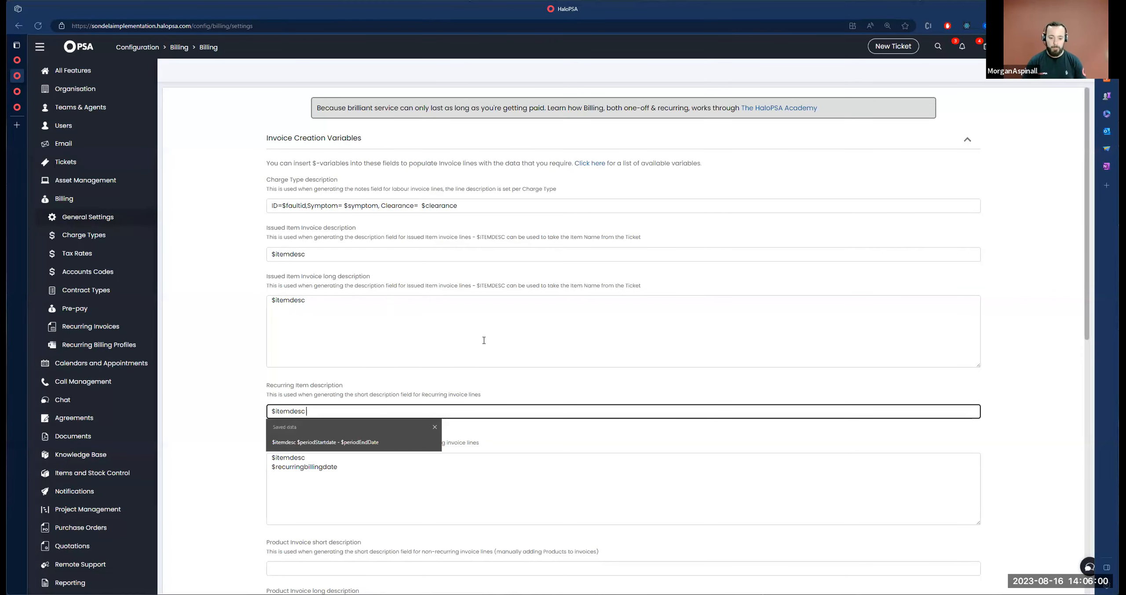
pyautogui.write('(501353')
pyautogui.press('BackSpace')
pyautogui.press('BackSpace')
pyautogui.press('BackSpace')
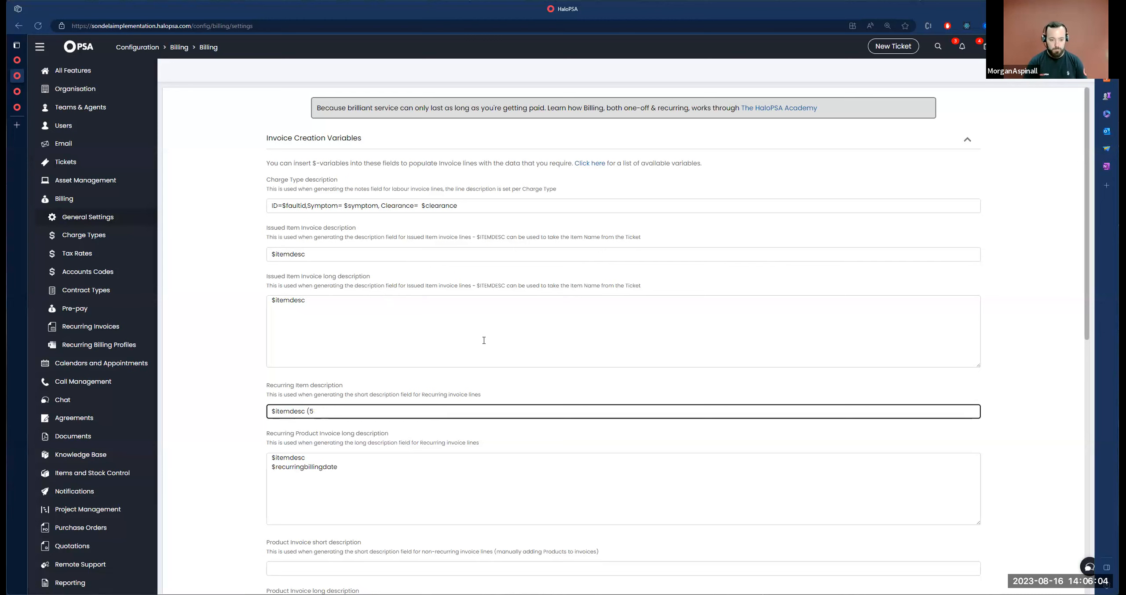
pyautogui.press('BackSpace')
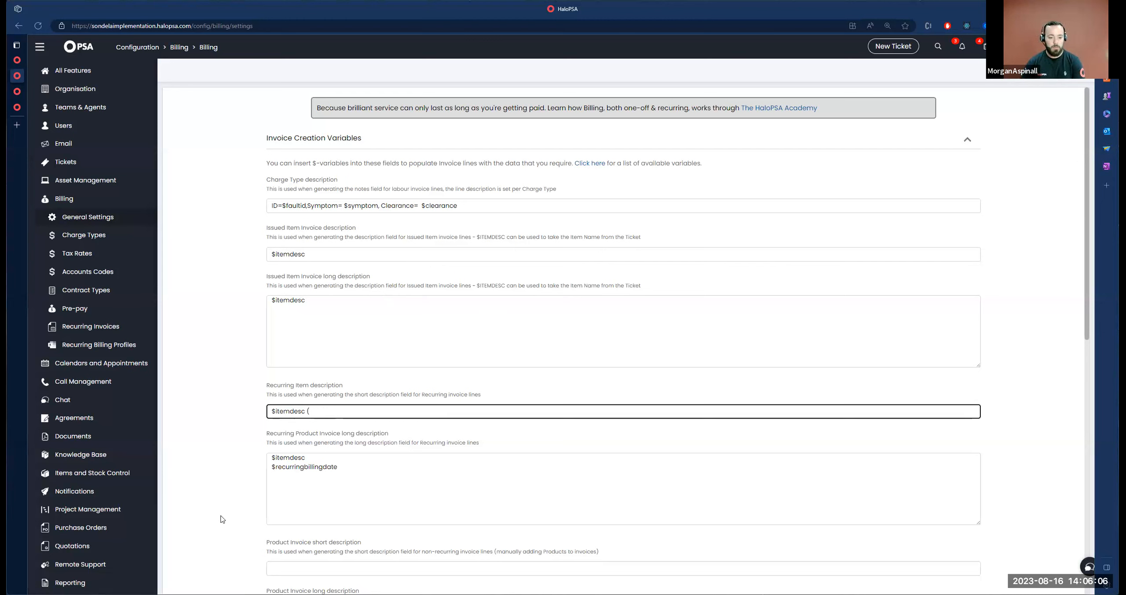
# Copy $PERIODSTARTDATE from the variables list and insert it after the parenthesis in the Recurring Item description, followed by a hyphen.
pyautogui.click(17, 92)
pyautogui.click(152, 524)
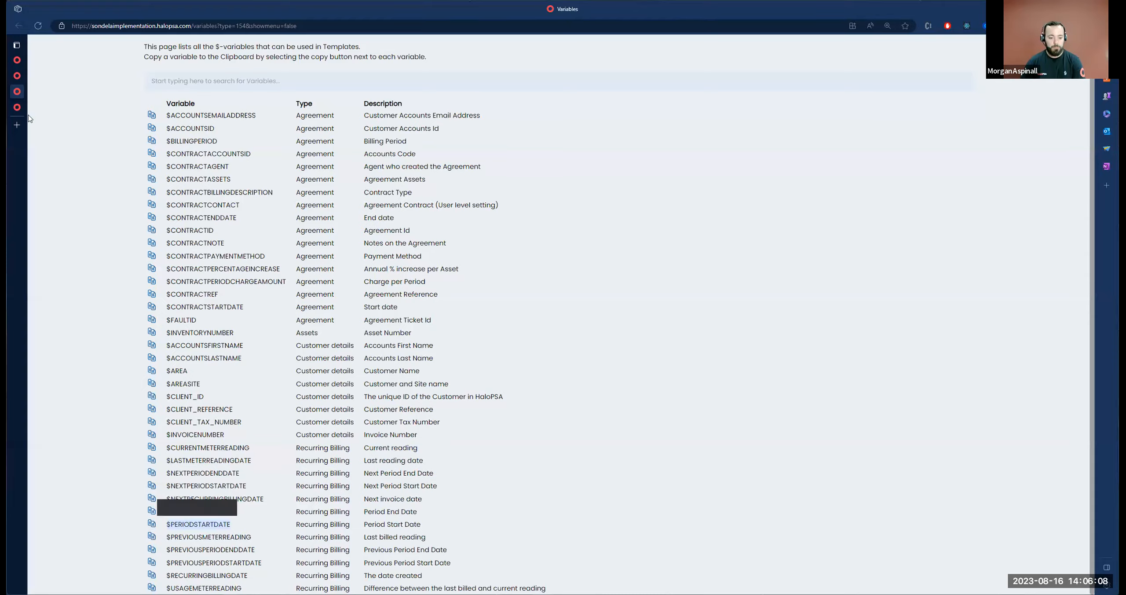
pyautogui.click(17, 76)
pyautogui.click(357, 411)
pyautogui.hotkey('ctrl', 'v')
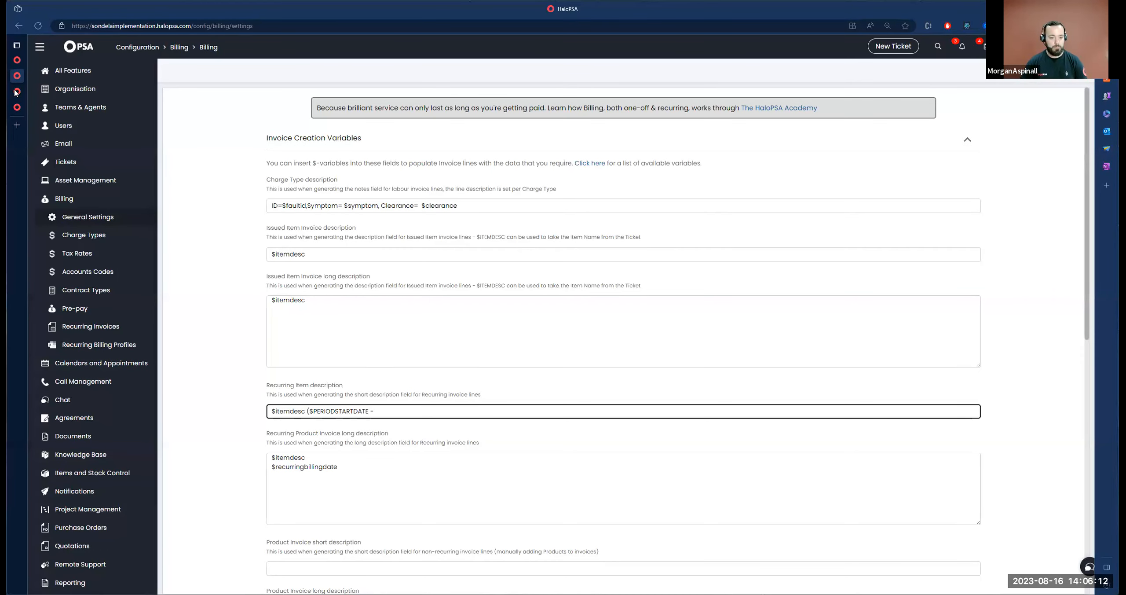
# Copy $PERIODENDDATE from the variables list and add it after the hyphen in the Recurring Item description, closing the parenthesis.
pyautogui.hotkey('ctrl', 'Tab')
pyautogui.moveTo(225, 512); pyautogui.dragTo(154, 512)
pyautogui.click(152, 511)
pyautogui.hotkey('ctrl', 'shift', 'Tab')
pyautogui.hotkey('ctrl', 'v')
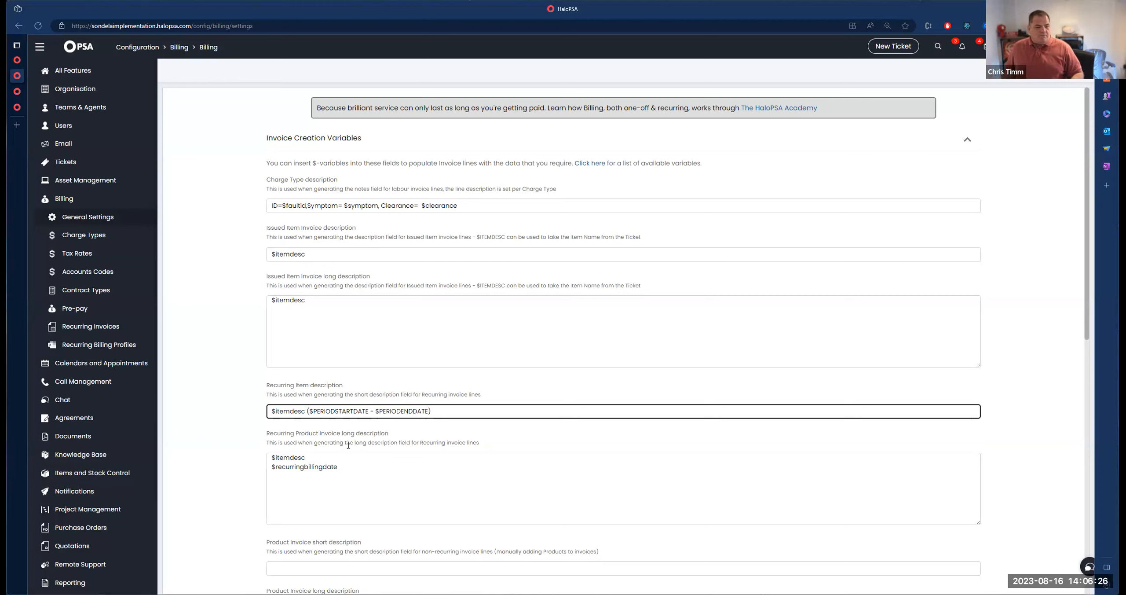
# Insert the text "For Period:" before $PERIODSTARTDATE in the Recurring Item description and review the date variables.
pyautogui.write('For period:')
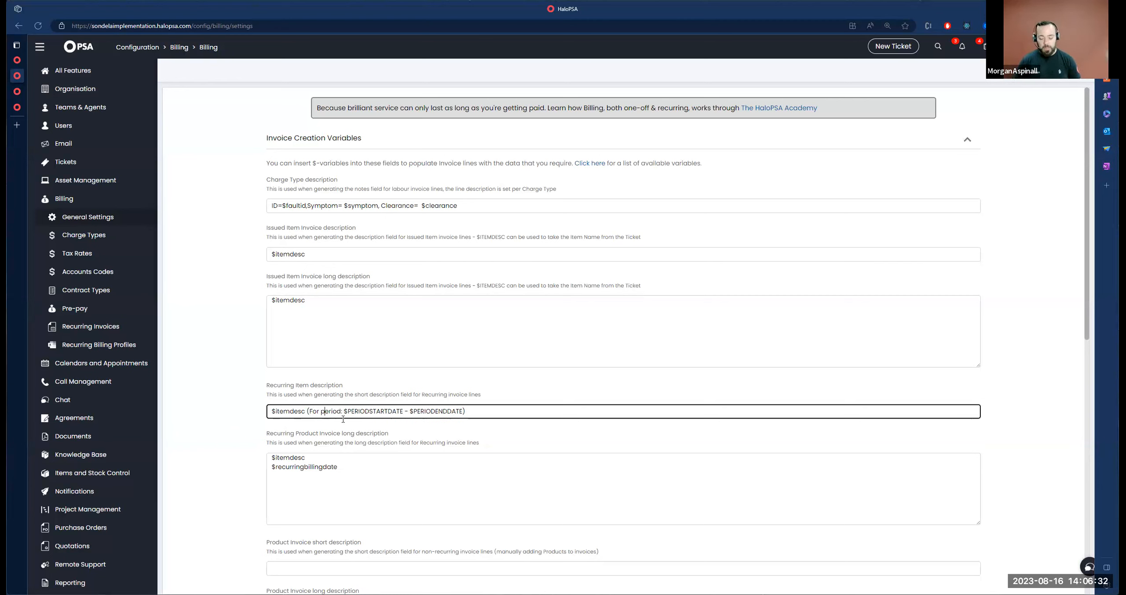
pyautogui.press('BackSpace')
pyautogui.write('P')
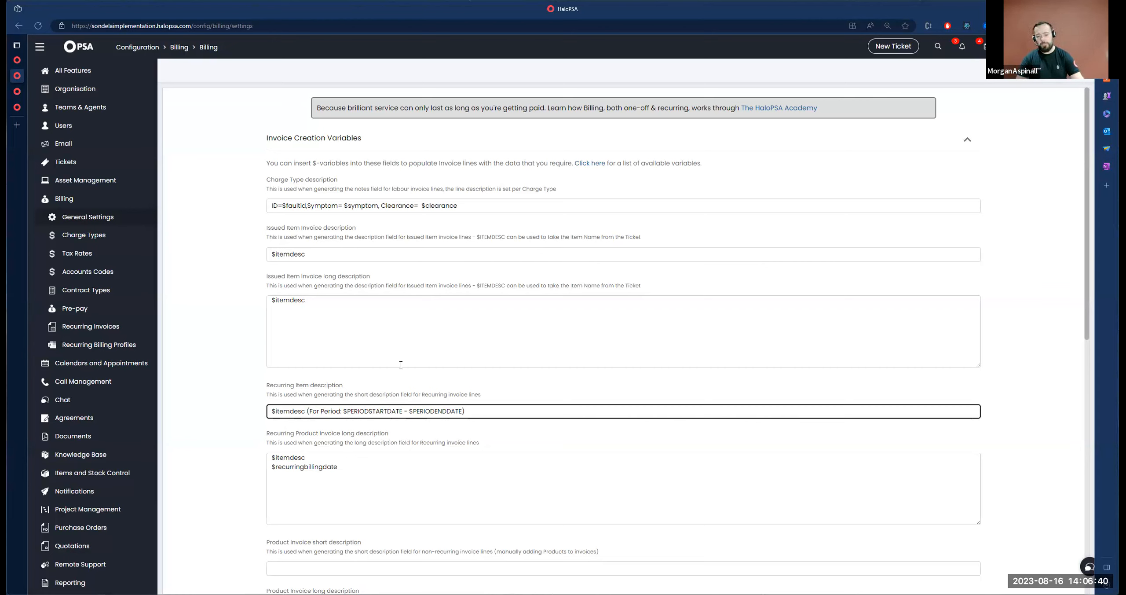
pyautogui.moveTo(359, 411); pyautogui.dragTo(450, 411)
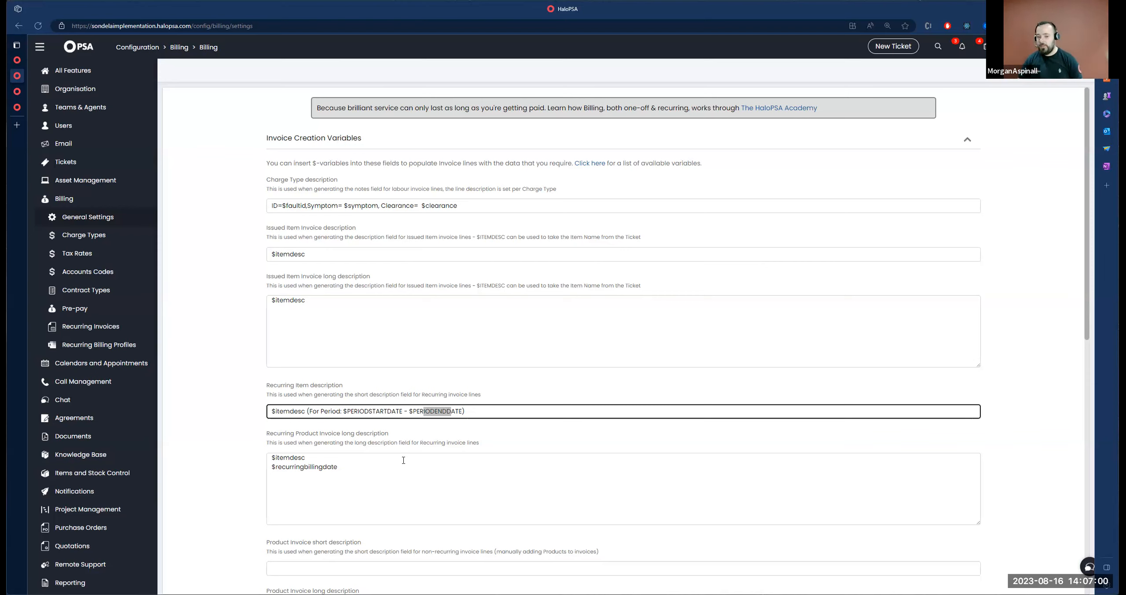
# Add an empty pair of curly braces directly after $PERIODSTARTDATE and after $PERIODENDDATE in the Recurring Item description.
pyautogui.click(403, 414)
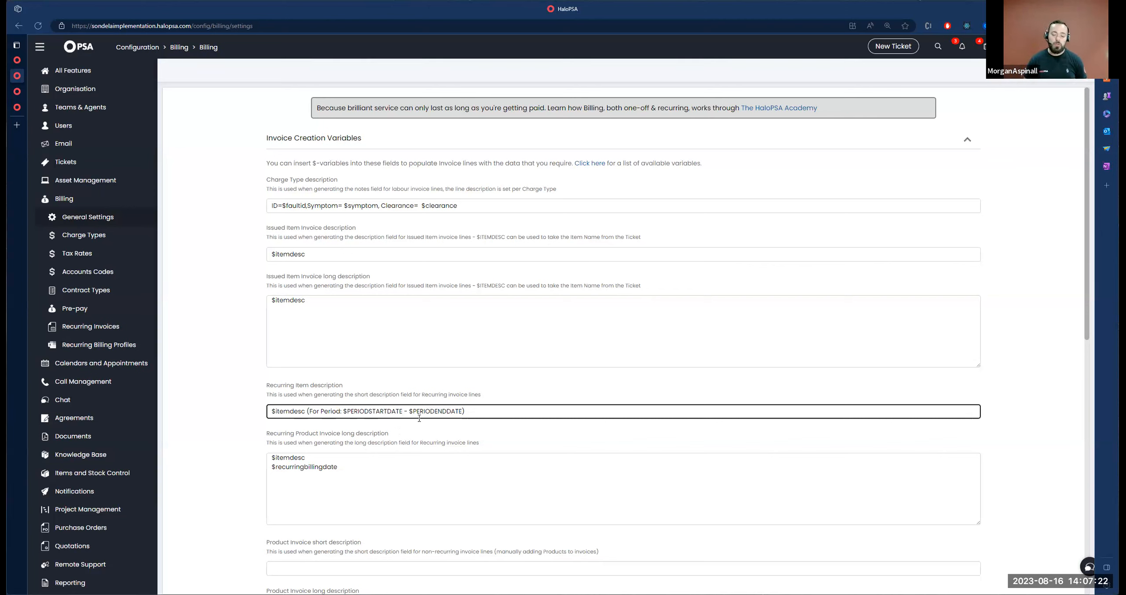
pyautogui.write('{}')
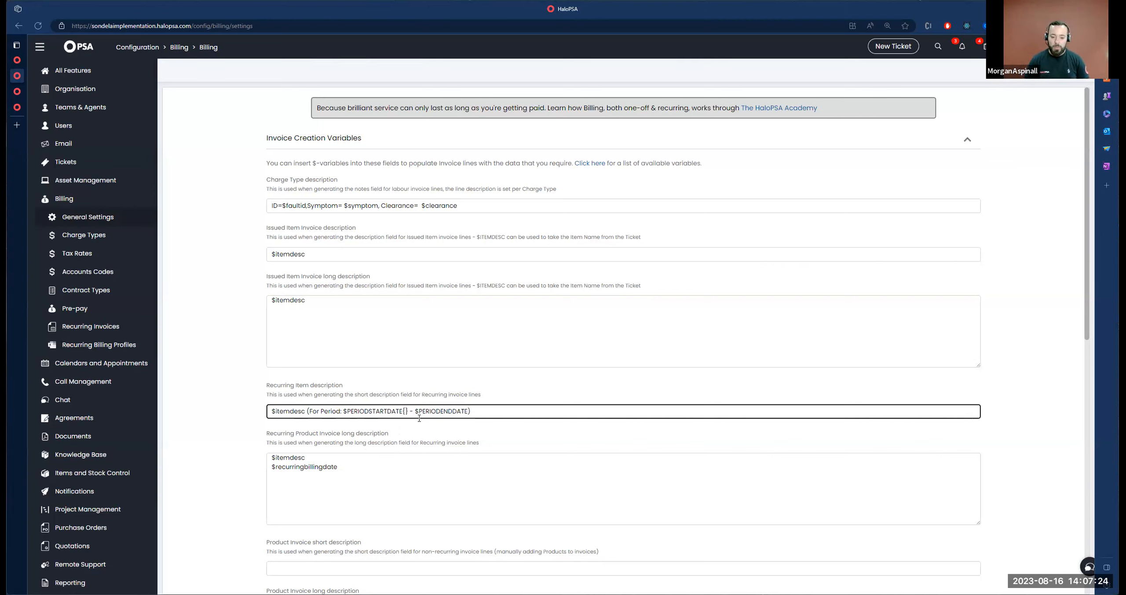
pyautogui.click(469, 415)
pyautogui.write('{}')
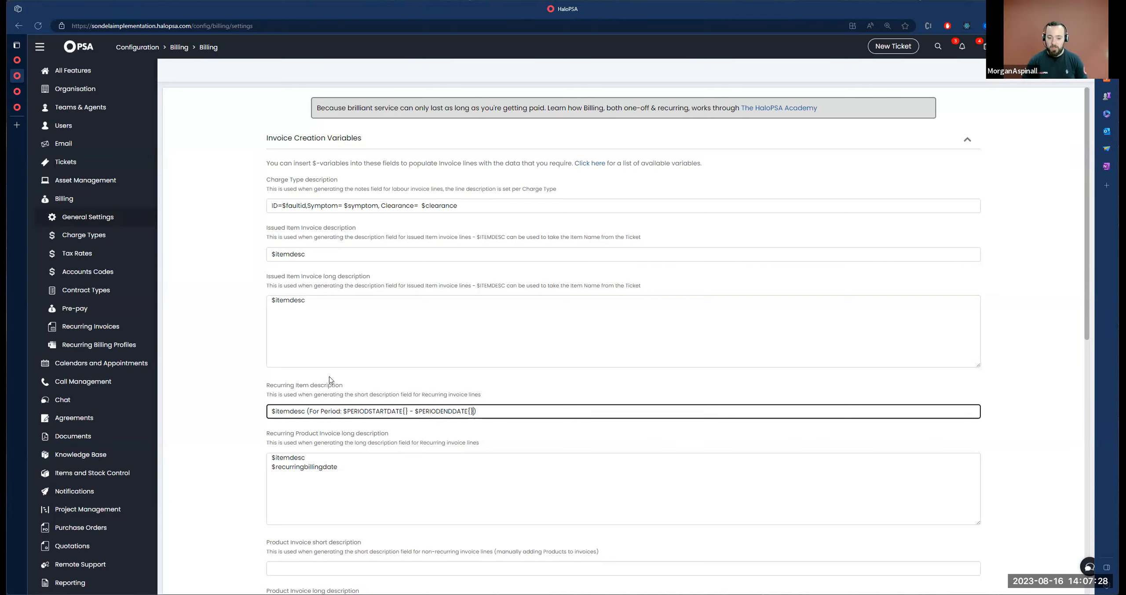
# Enter the date format dd-MM-yyyy inside the braces of both period variables in the Recurring Item description.
pyautogui.click(406, 410)
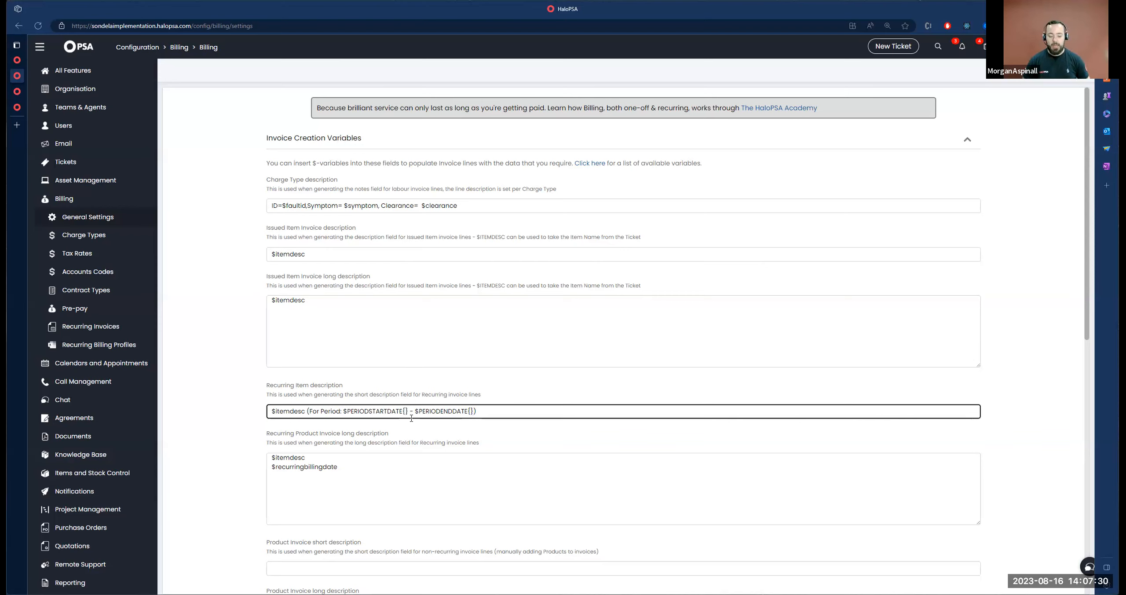
pyautogui.write('dd-')
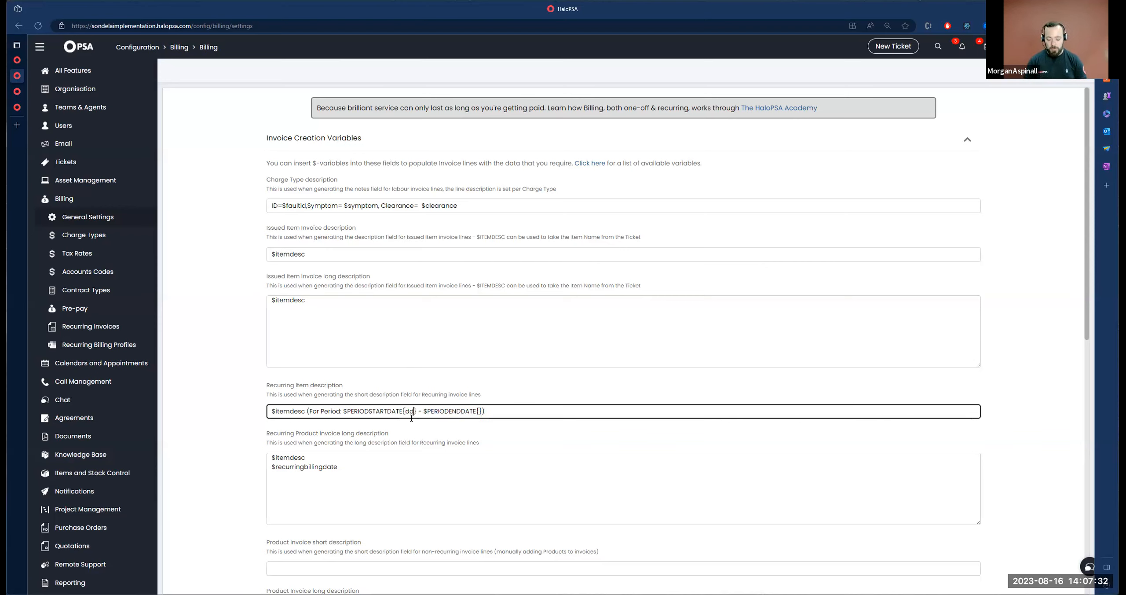
pyautogui.write('MM')
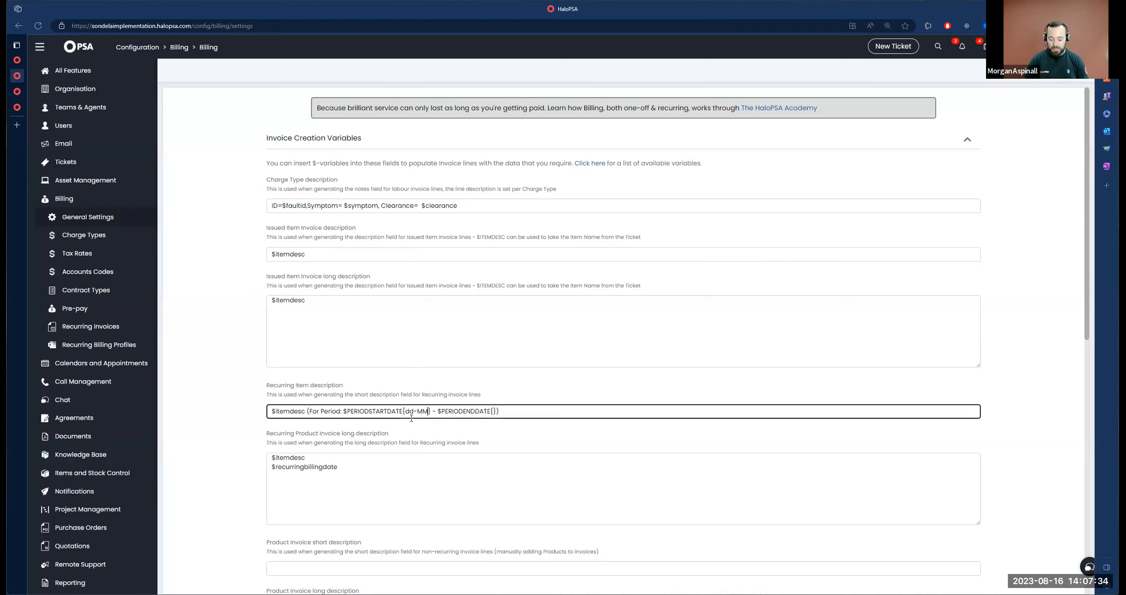
pyautogui.write('-yyyy} - $PERIODENDDATE{')
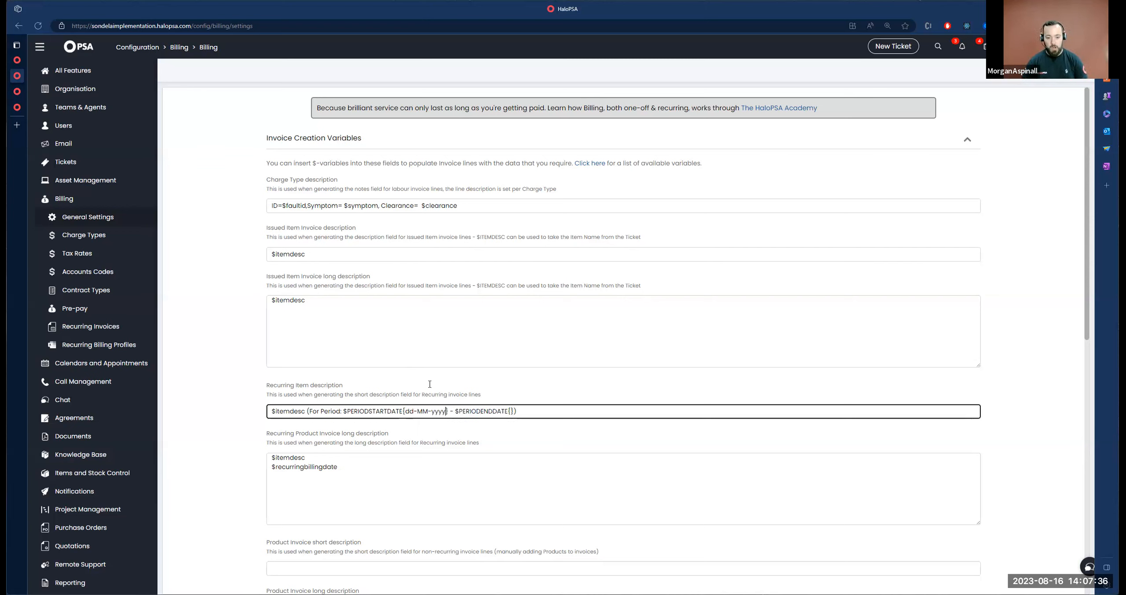
pyautogui.write('dd-MM-yyyy')
pyautogui.click(241, 438)
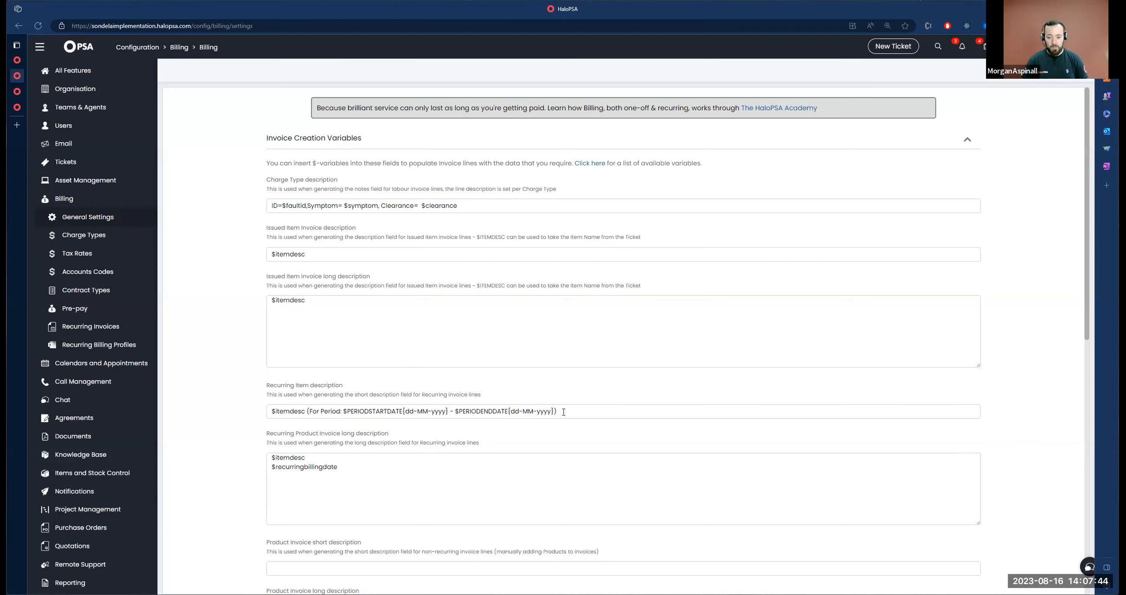
pyautogui.moveTo(564, 412); pyautogui.dragTo(215, 420)
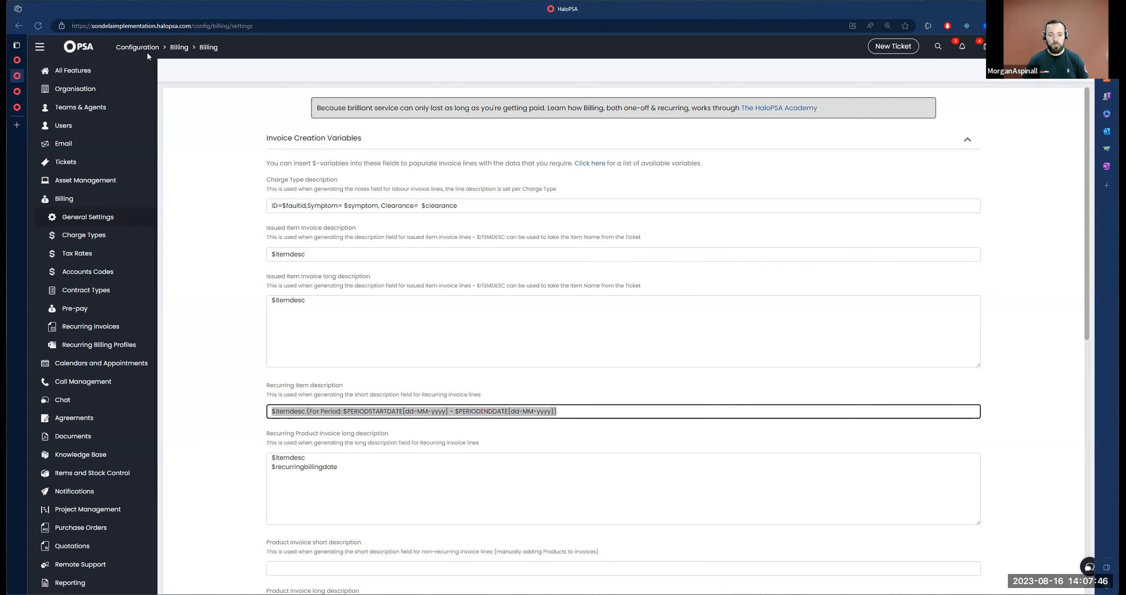
# Return to the Mario and Luigi's Pizza Place recurring invoice, save and reopen it for editing, and delete its three lines.
pyautogui.click(17, 60)
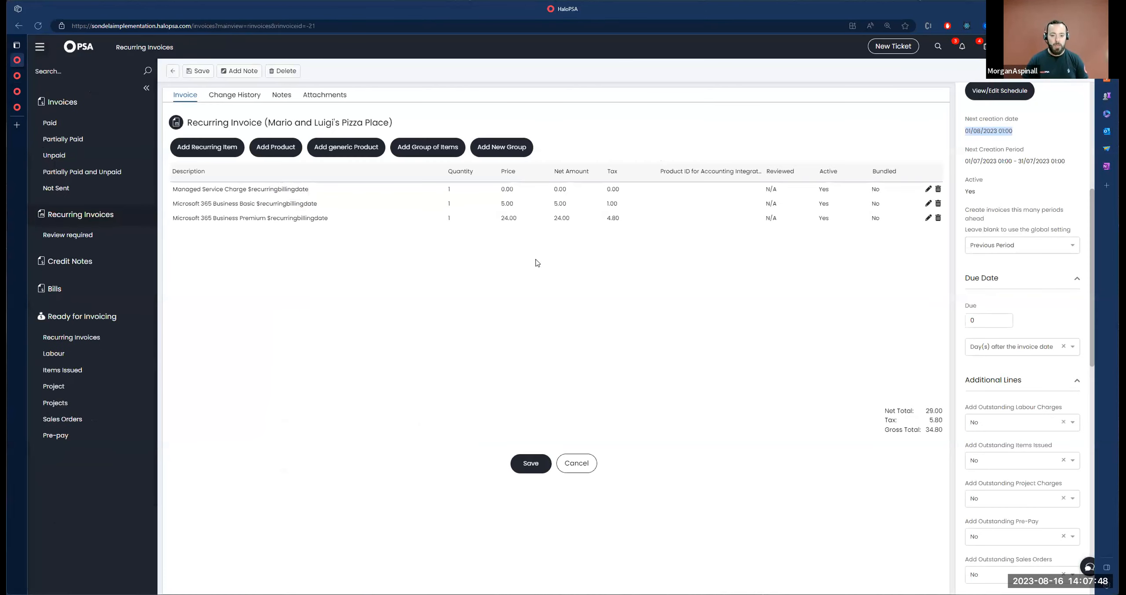
pyautogui.click(188, 72)
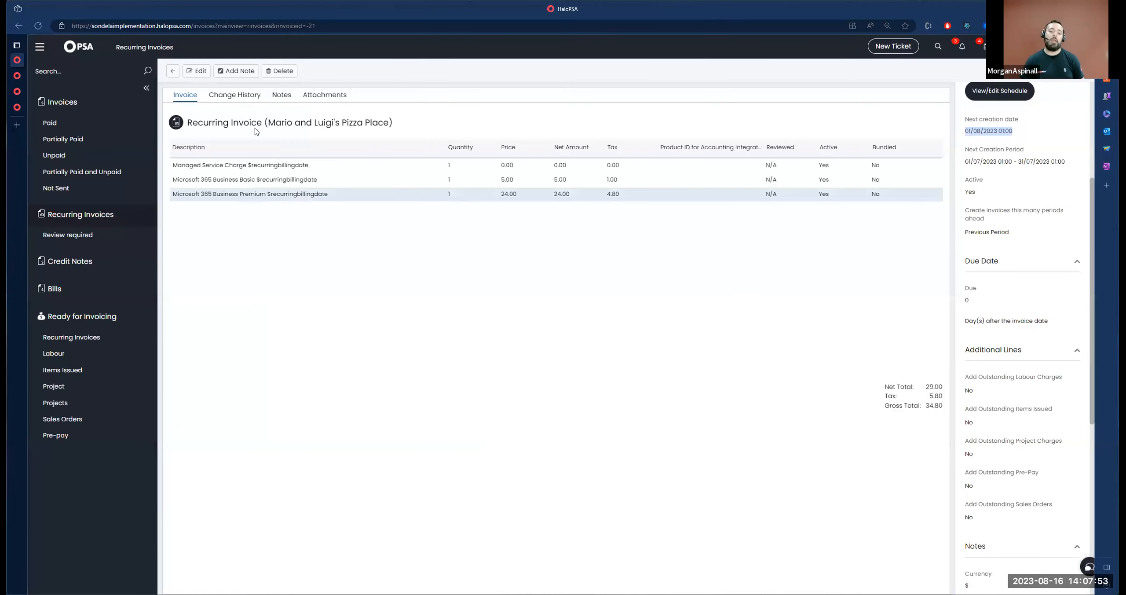
pyautogui.click(197, 71)
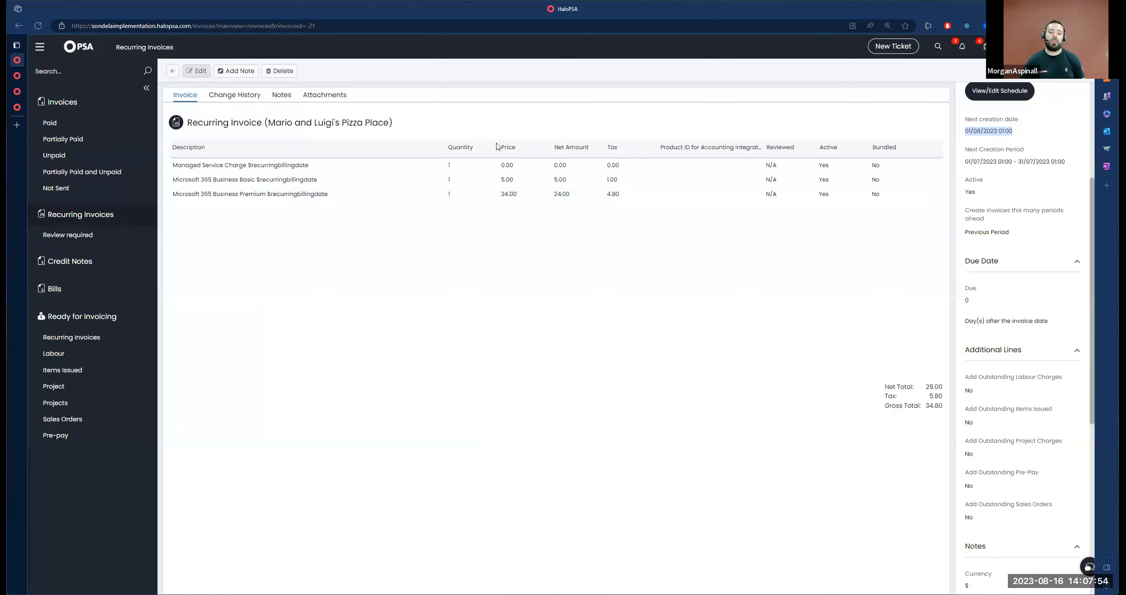
pyautogui.click(940, 190)
pyautogui.click(940, 190)
pyautogui.click(940, 190)
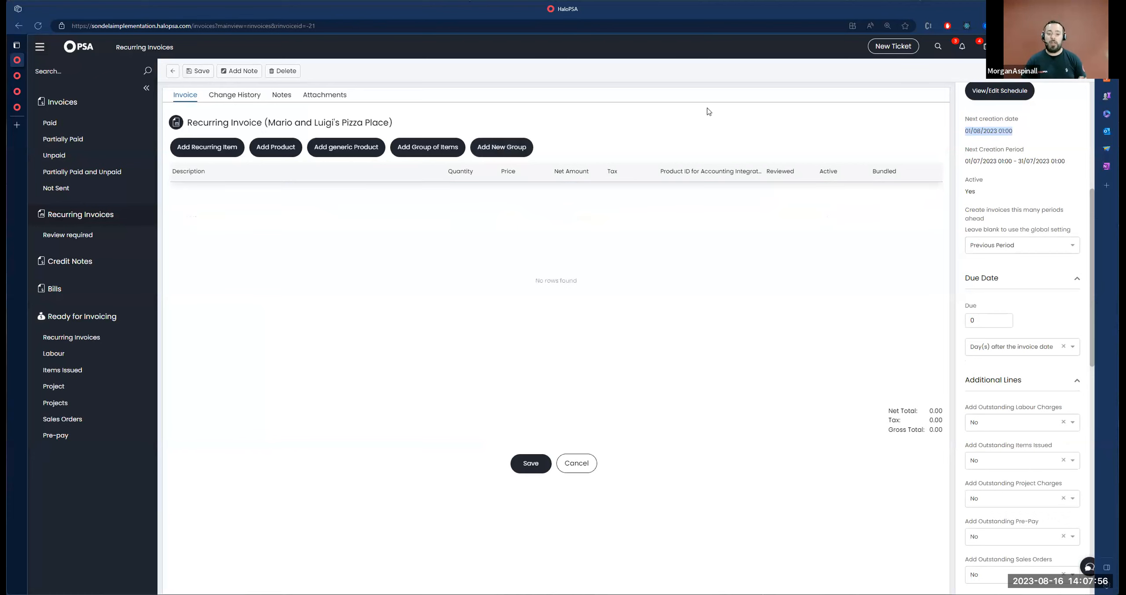
# Add Microsoft 365 Business Basic, Business Premium and Business Standard as recurring items on the invoice.
pyautogui.click(228, 149)
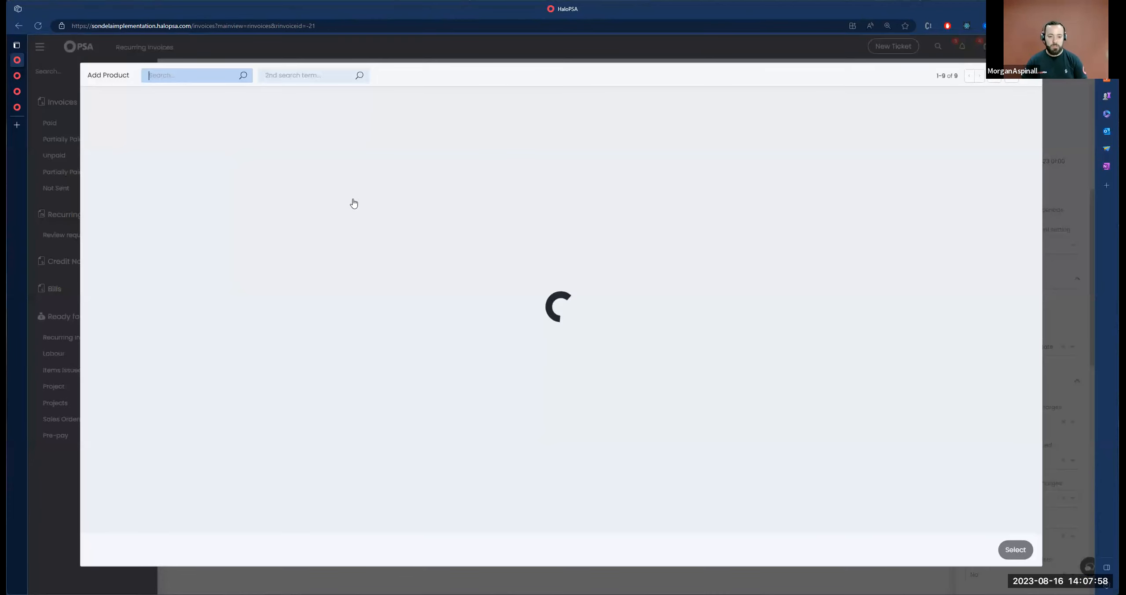
pyautogui.click(1012, 185)
pyautogui.click(1012, 206)
pyautogui.click(1012, 227)
pyautogui.click(1027, 548)
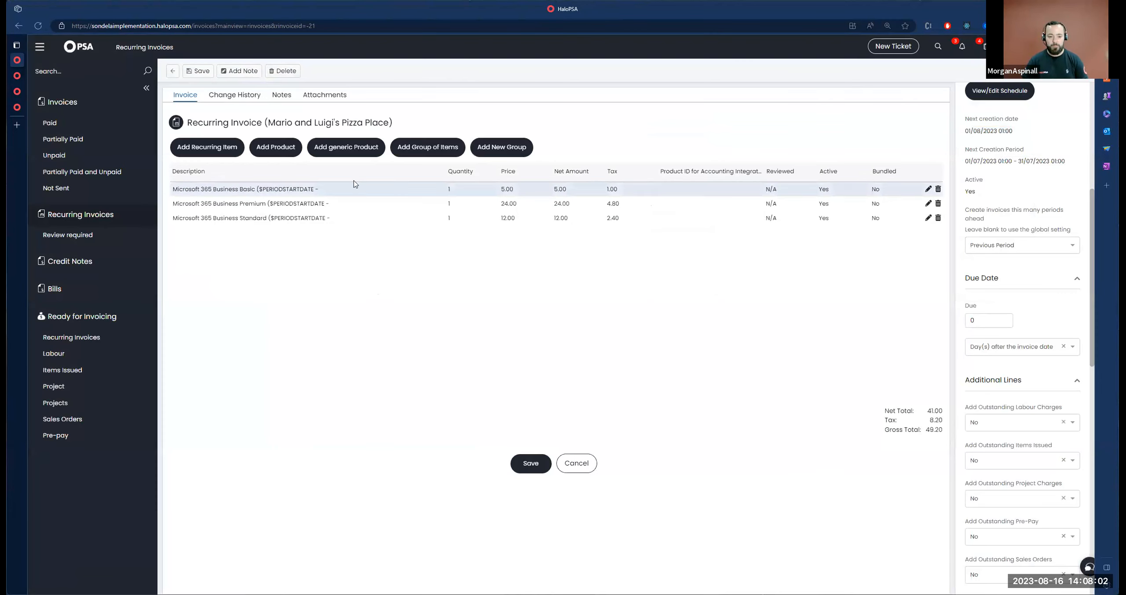
# Review the new line descriptions with a wider Description column, save the recurring invoice and reopen it for editing.
pyautogui.moveTo(331, 194); pyautogui.dragTo(258, 190)
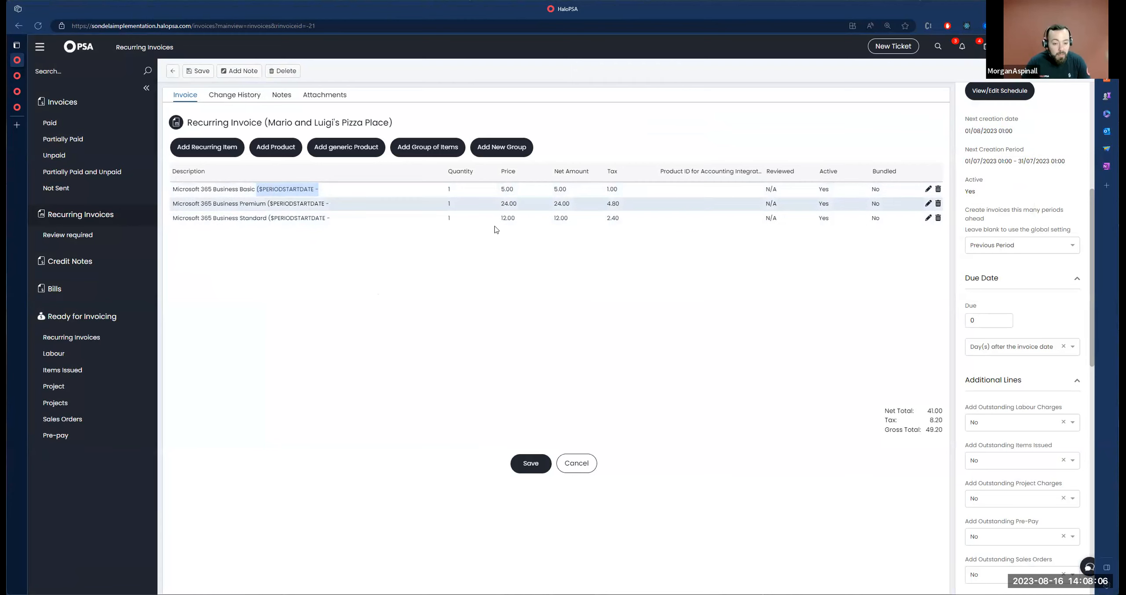
pyautogui.moveTo(350, 180); pyautogui.dragTo(421, 181)
pyautogui.click(198, 71)
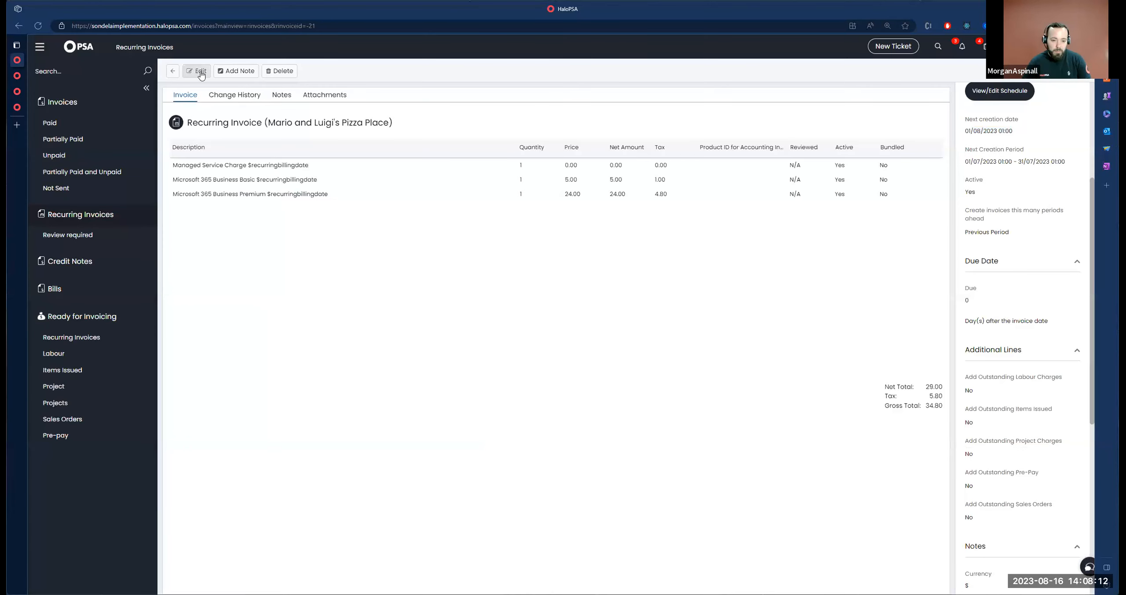
pyautogui.click(201, 73)
# Recheck the Recurring Item description in the billing settings and return to the recurring invoice.
pyautogui.click(17, 76)
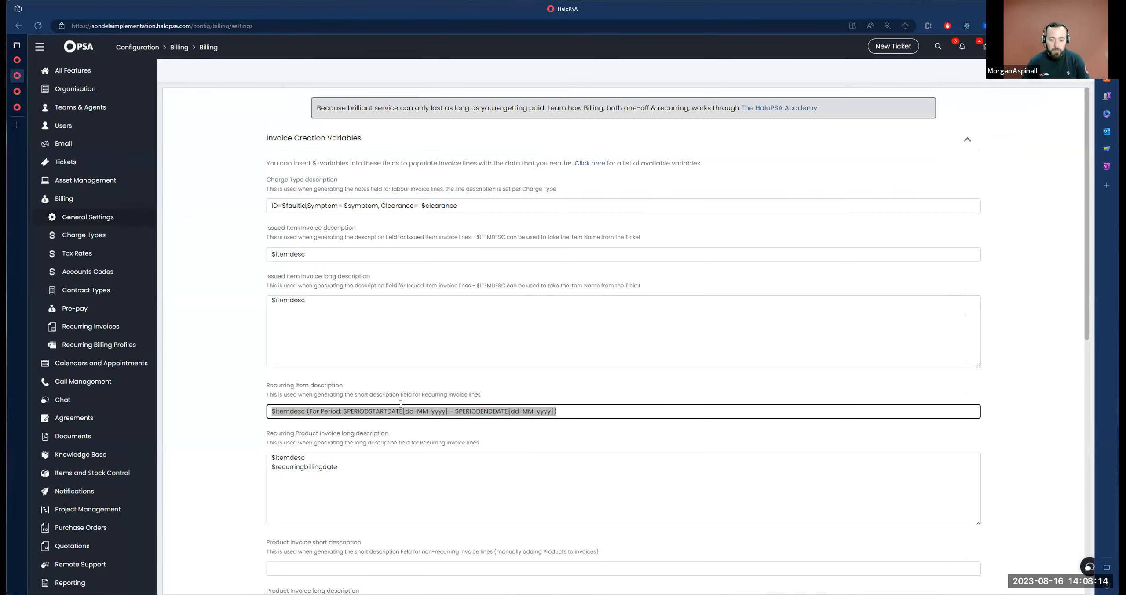
pyautogui.click(443, 403)
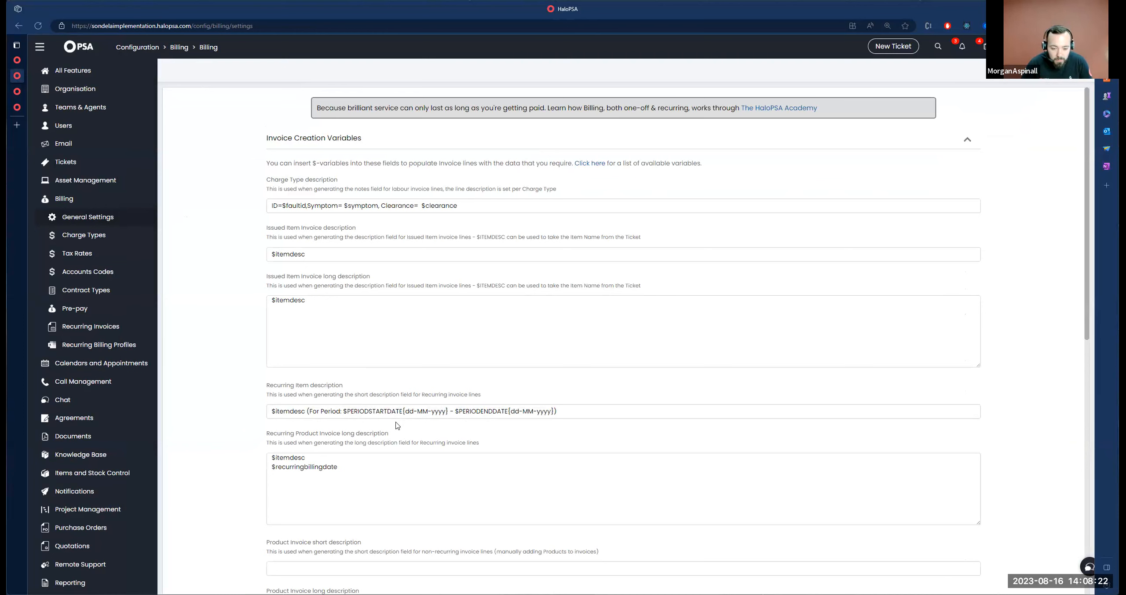
pyautogui.click(16, 78)
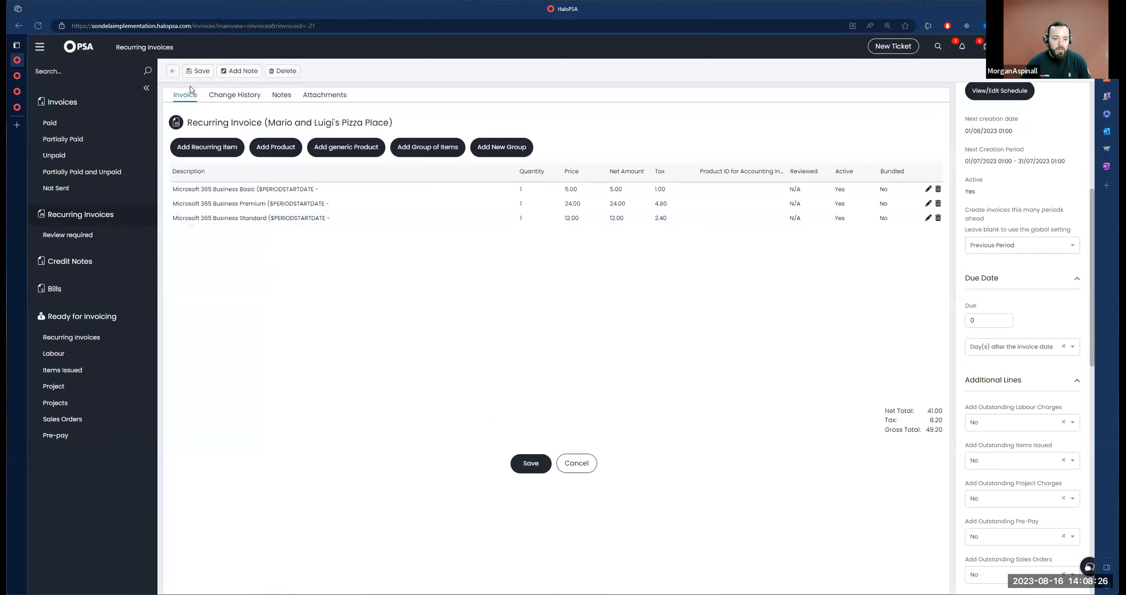
# Leave the invoice, reopen the Invoice Creation Variables to check the Recurring Item description, and return to the recurring invoices list.
pyautogui.click(173, 71)
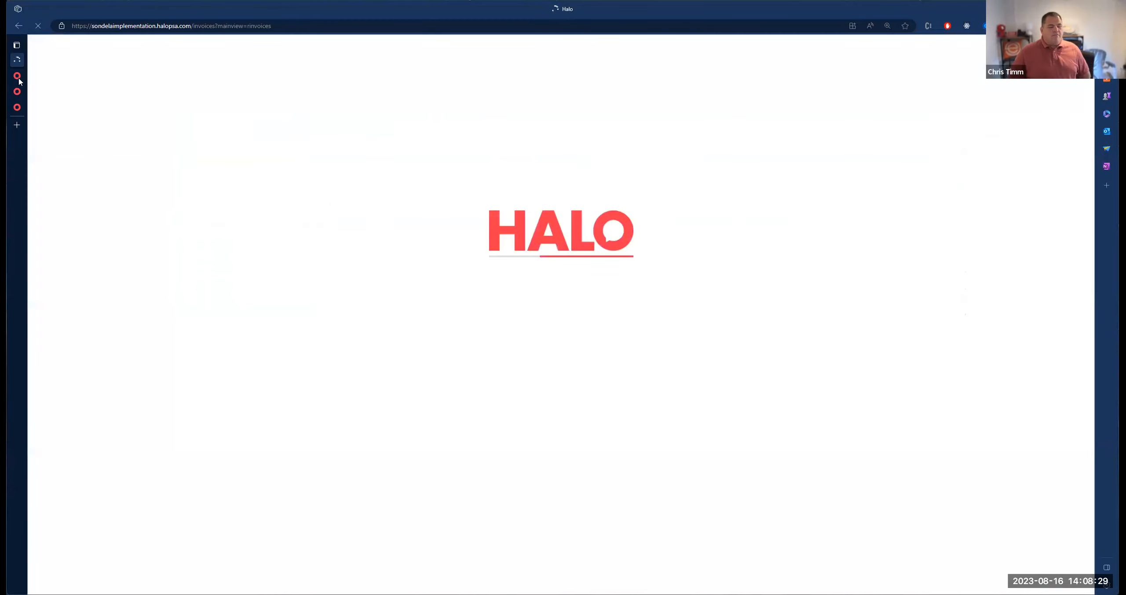
pyautogui.click(19, 77)
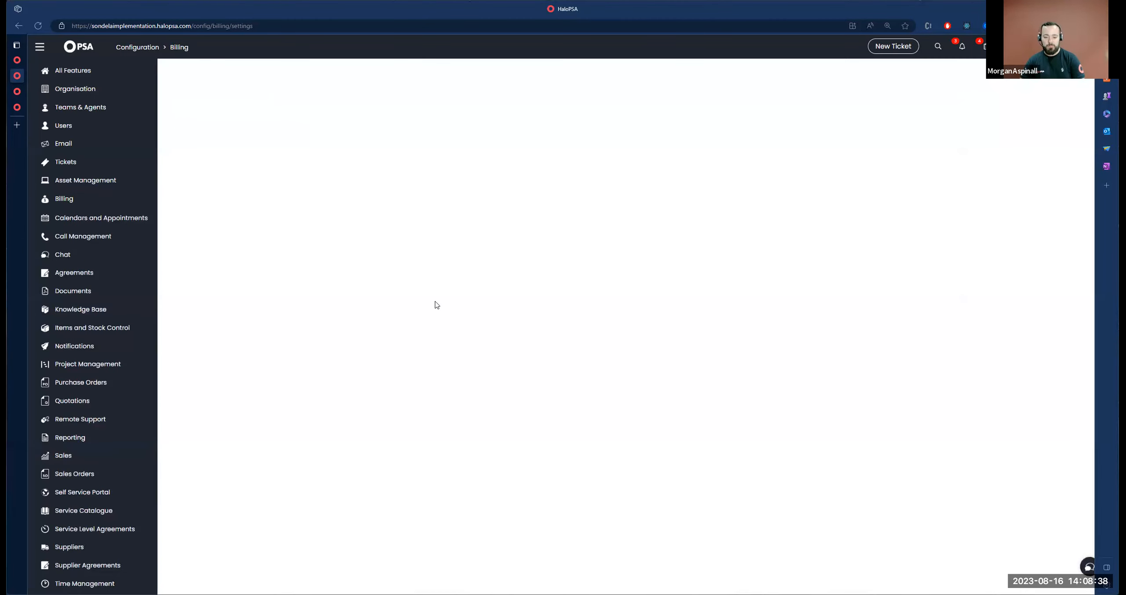
pyautogui.click(334, 147)
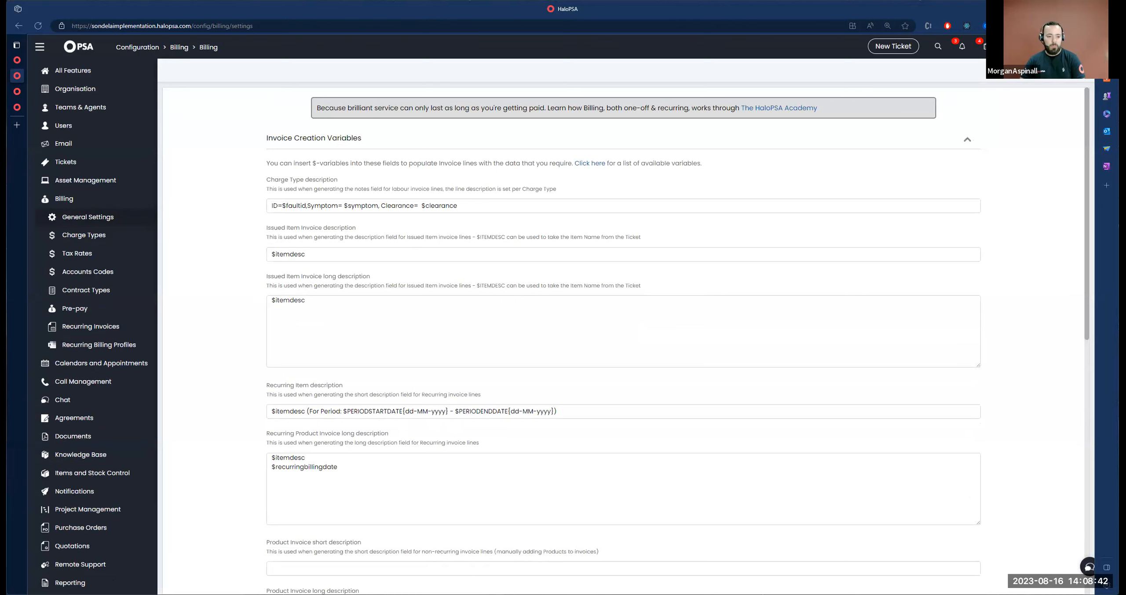
pyautogui.click(17, 60)
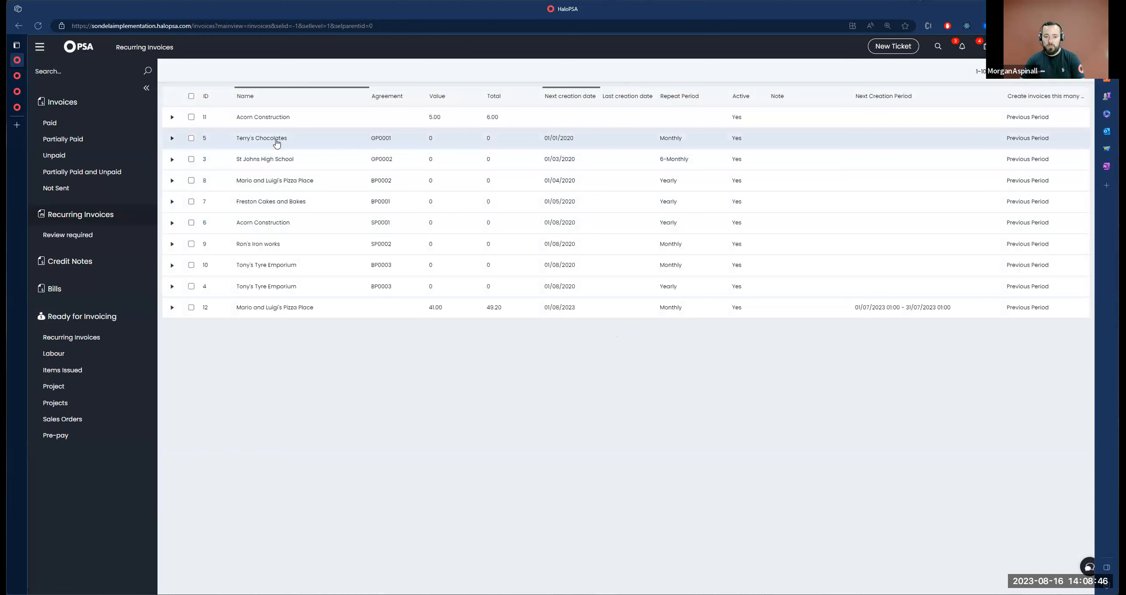
# Start a new recurring invoice and set its monthly schedule to start on 1 August 2023.
pyautogui.click(1052, 71)
pyautogui.click(1027, 104)
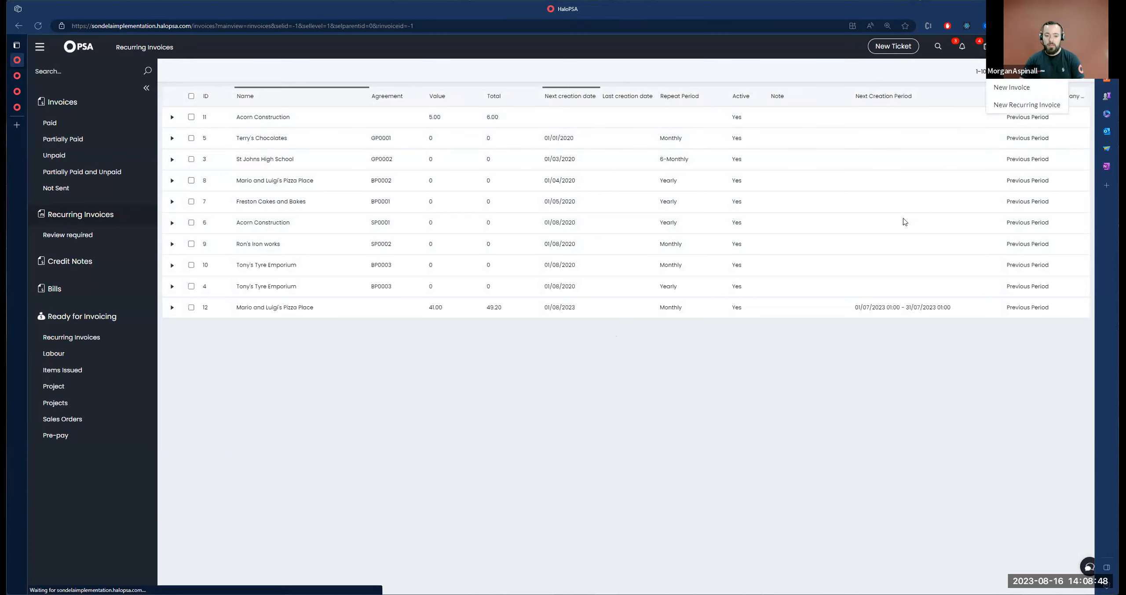
pyautogui.click(993, 305)
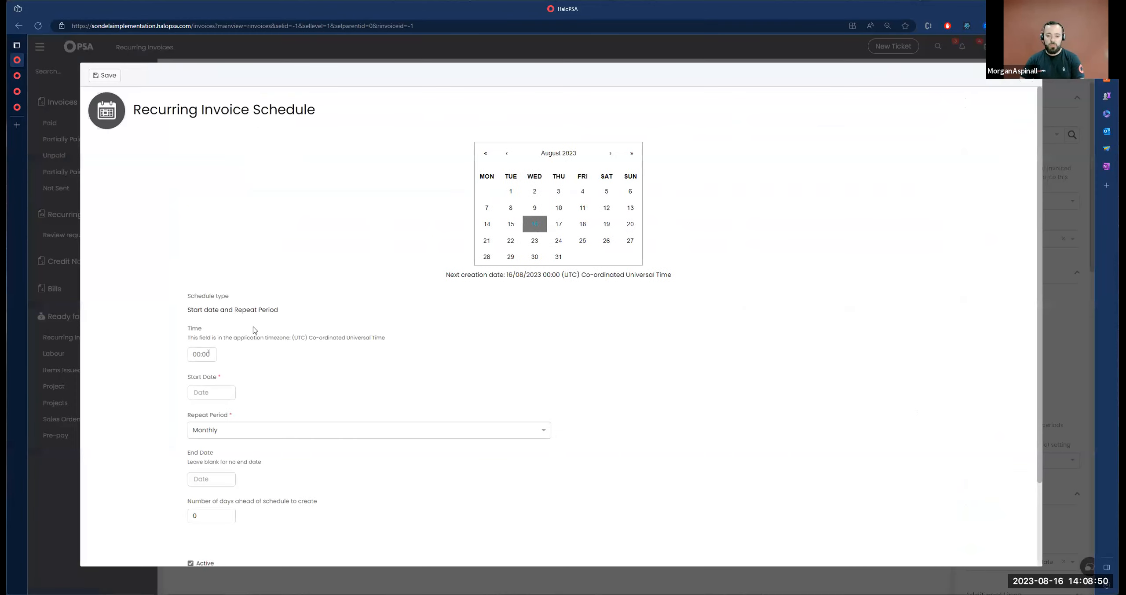
pyautogui.scroll(-1, 173, 398)
pyautogui.scroll(-1, 172, 398)
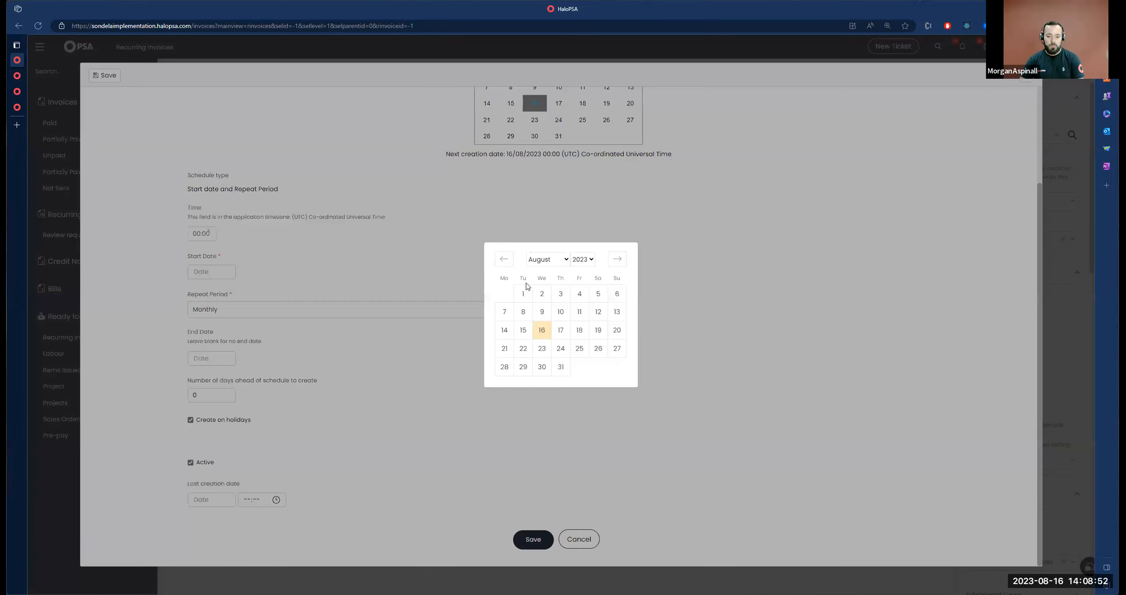
pyautogui.click(523, 292)
pyautogui.click(533, 540)
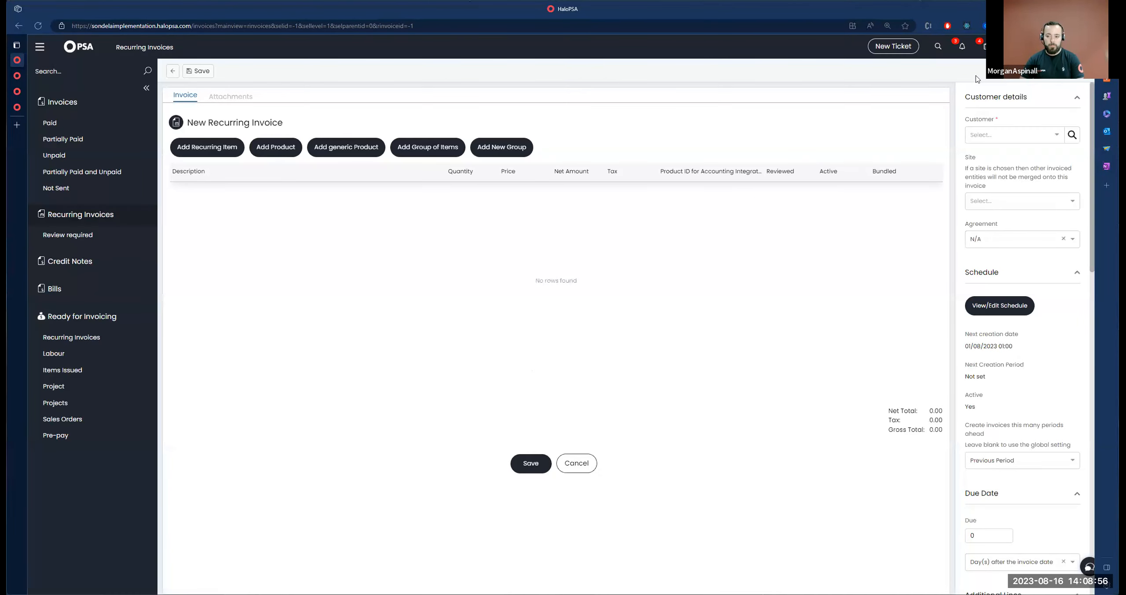
# Assign the invoice to Mario and Luigi's Pizza Place and add Microsoft 365 Business Basic, Business Premium and Business Standard as recurring items.
pyautogui.click(989, 135)
pyautogui.click(1001, 193)
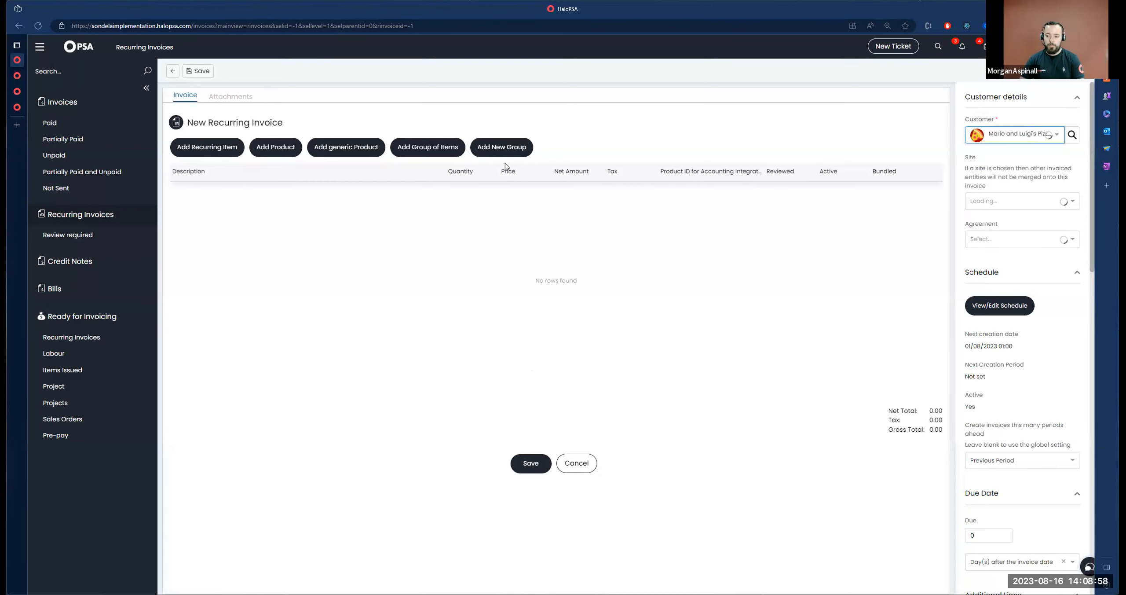
pyautogui.click(214, 147)
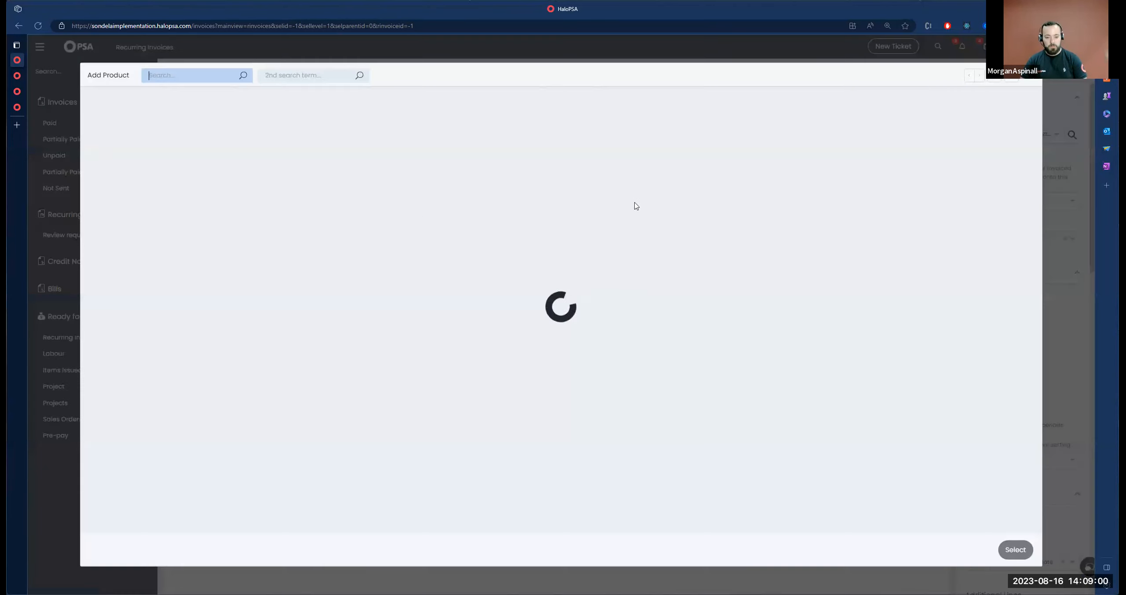
pyautogui.click(1012, 186)
pyautogui.click(1012, 206)
pyautogui.click(1012, 227)
pyautogui.click(1014, 549)
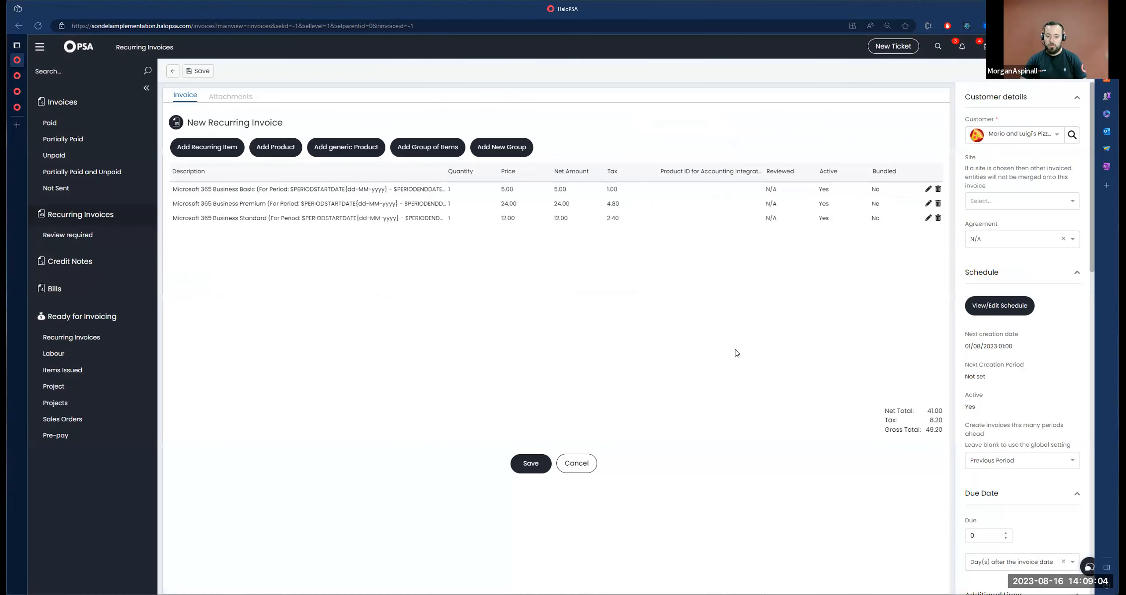
# Widen the Description column to check the period variables in the item lines, and save the recurring invoice.
pyautogui.moveTo(445, 172); pyautogui.dragTo(542, 171)
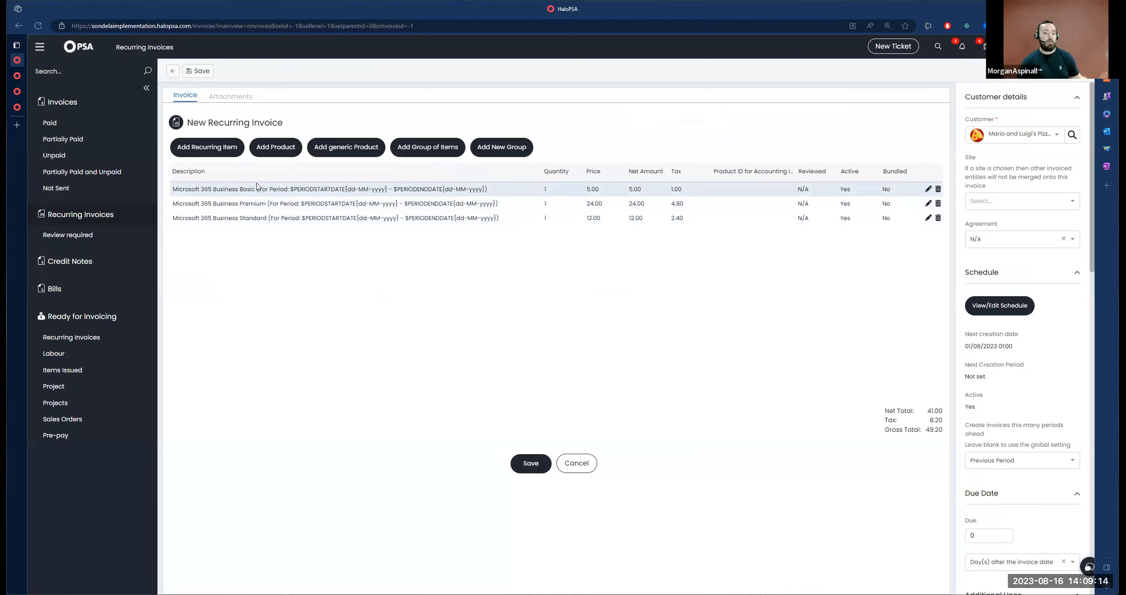
pyautogui.click(314, 216)
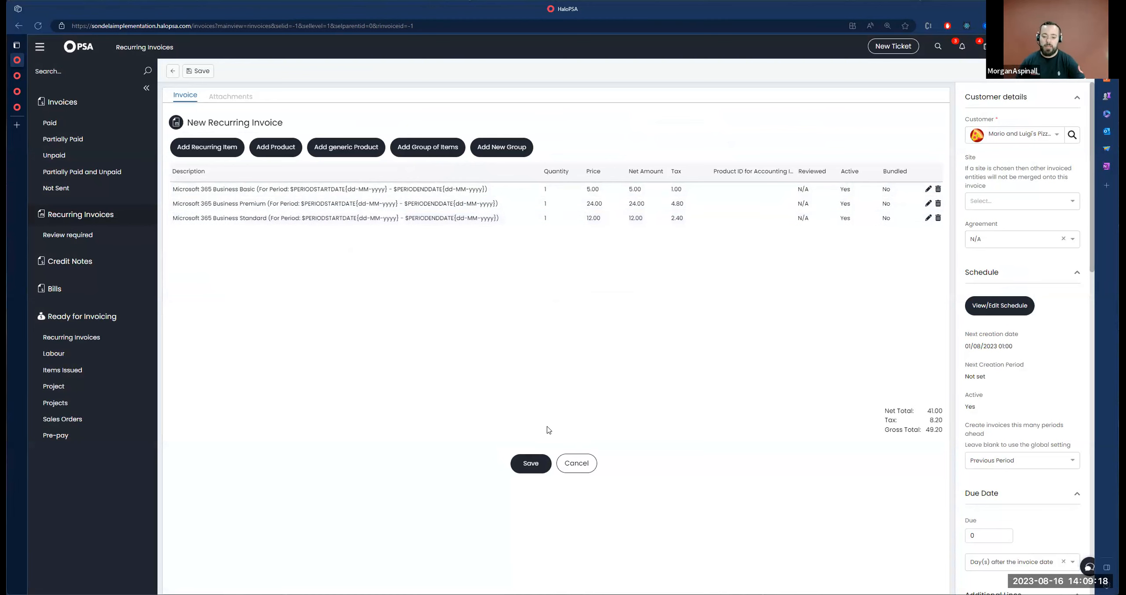
pyautogui.click(530, 463)
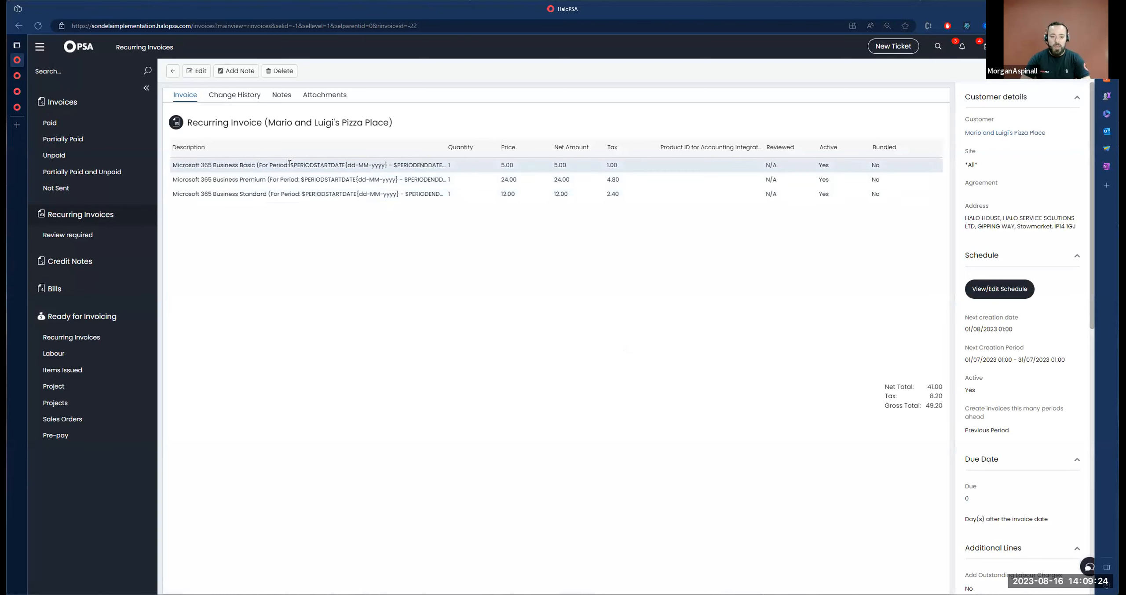
# Compare the period variables in the line descriptions with the Next Creation Period dates and the periods-ahead setting of the saved invoice.
pyautogui.moveTo(318, 165); pyautogui.dragTo(443, 172)
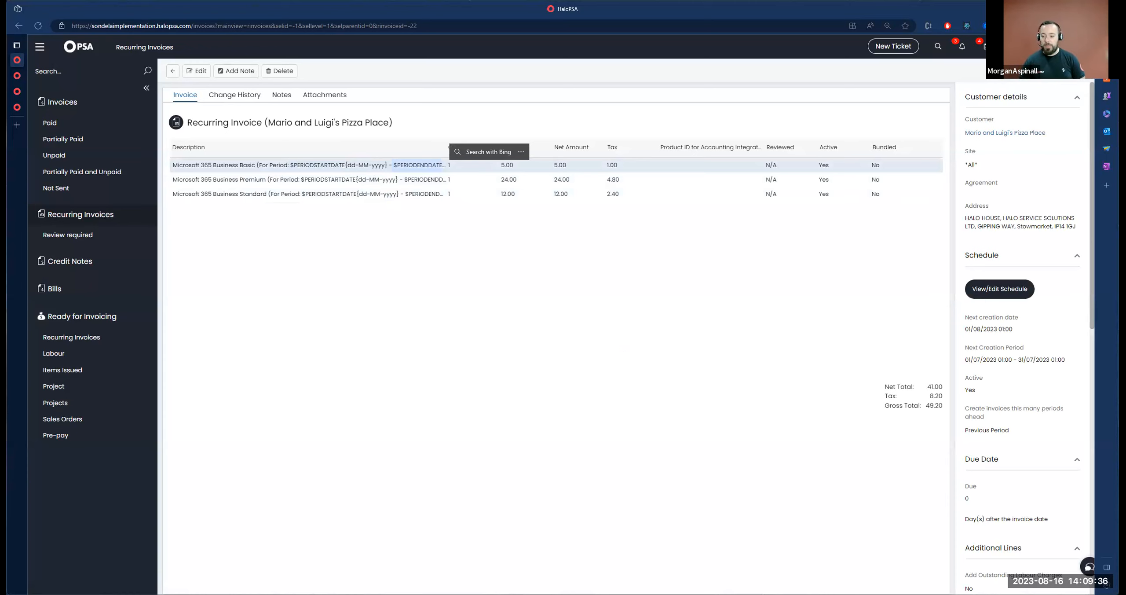
pyautogui.moveTo(964, 348); pyautogui.dragTo(998, 365)
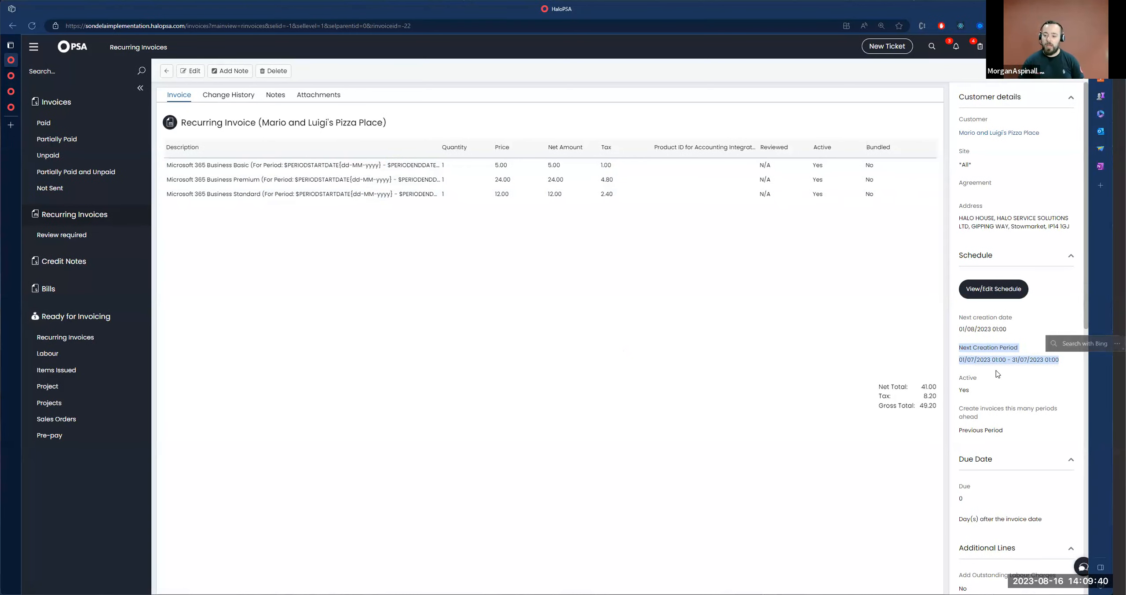
pyautogui.click(997, 373)
pyautogui.moveTo(965, 361); pyautogui.dragTo(998, 369)
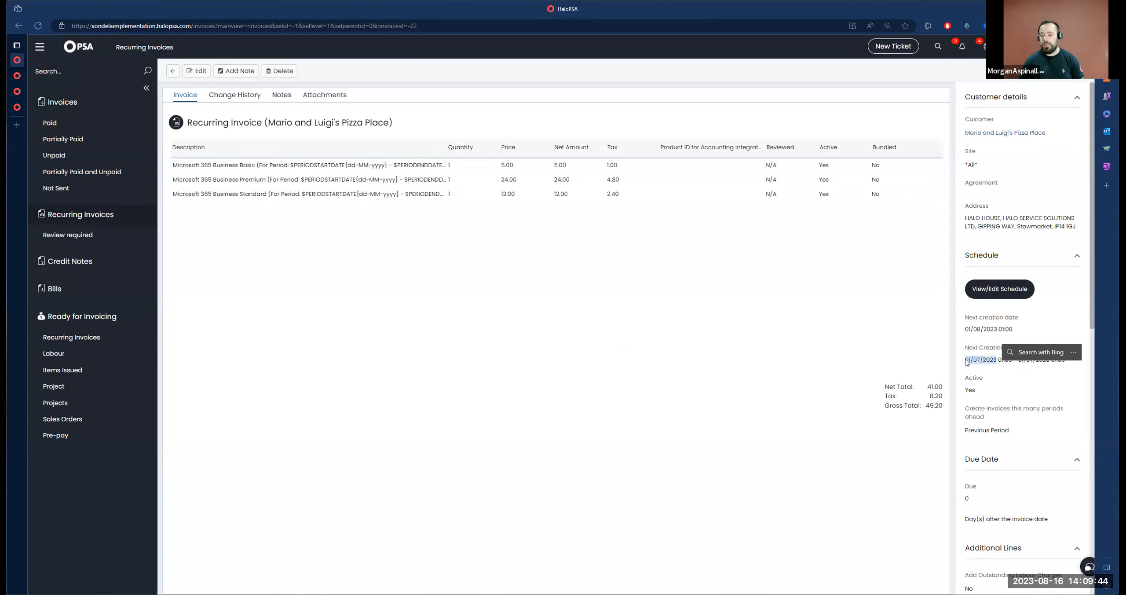
pyautogui.click(1008, 368)
pyautogui.moveTo(1019, 362); pyautogui.dragTo(1051, 368)
pyautogui.click(1020, 370)
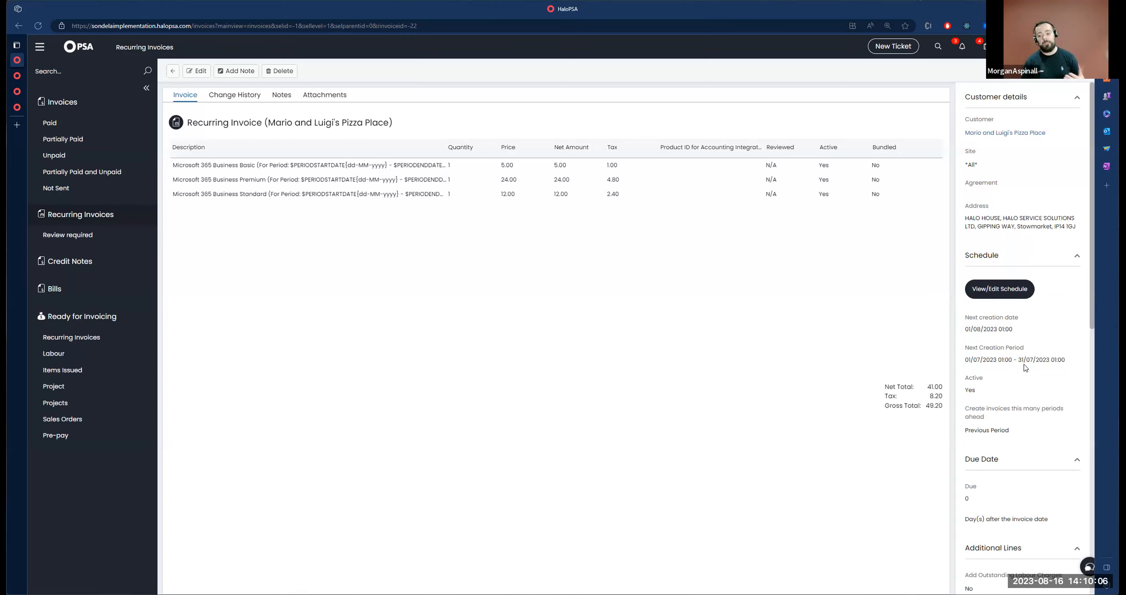
pyautogui.moveTo(964, 409); pyautogui.dragTo(1064, 414)
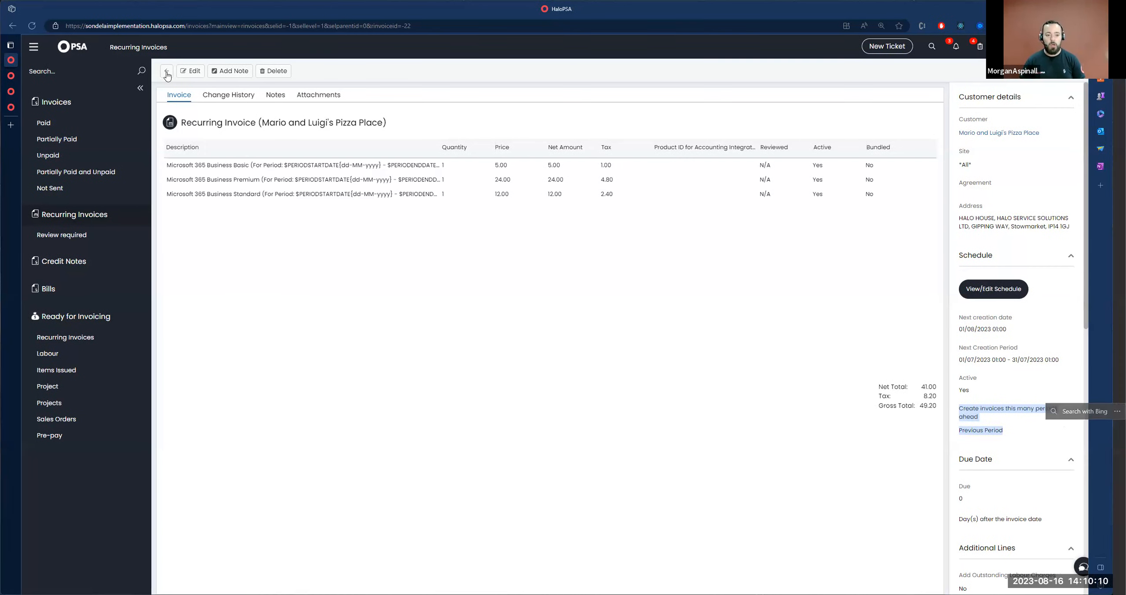
# Set the invoice's periods ahead to Current Period, save it and check the Next Creation Period.
pyautogui.click(196, 70)
pyautogui.click(876, 489)
pyautogui.scroll(-3, 971, 497)
pyautogui.moveTo(968, 384); pyautogui.dragTo(1034, 391)
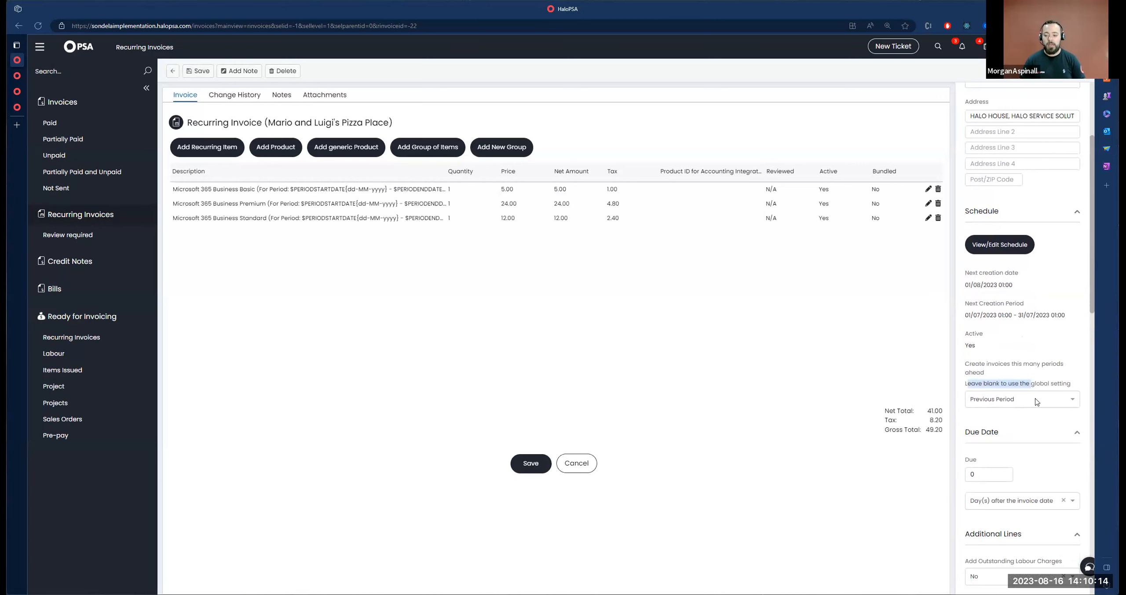
pyautogui.click(1040, 398)
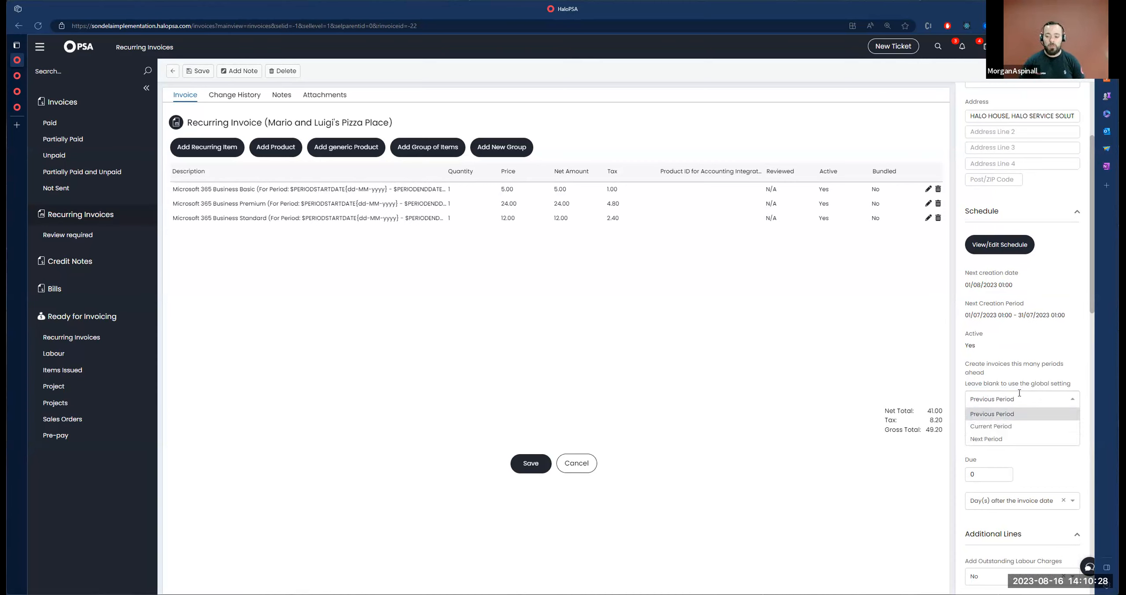
pyautogui.click(1005, 425)
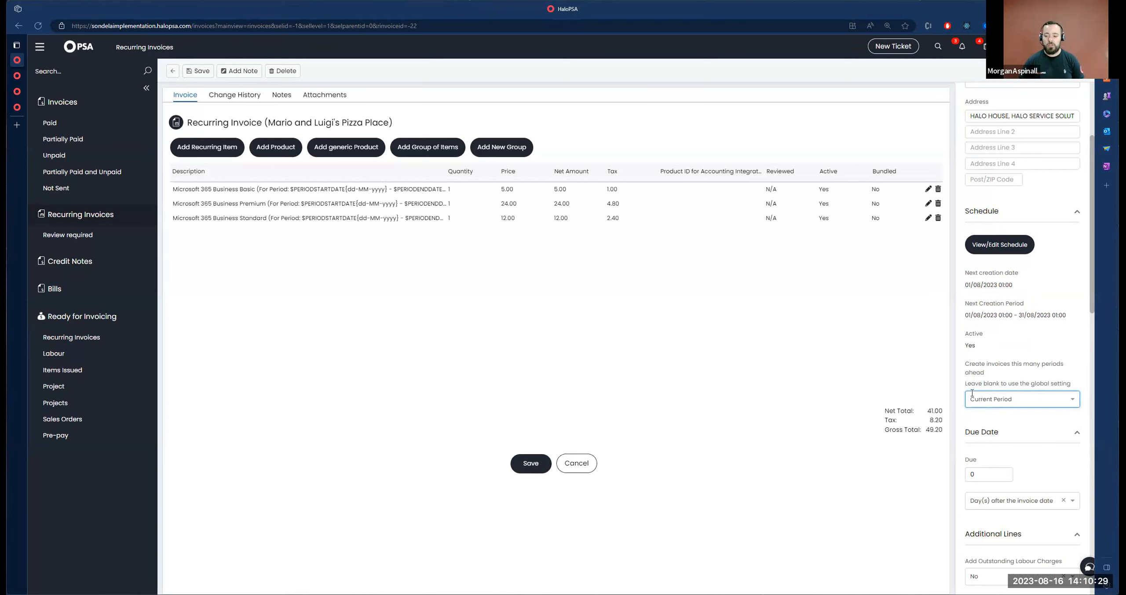
pyautogui.click(531, 463)
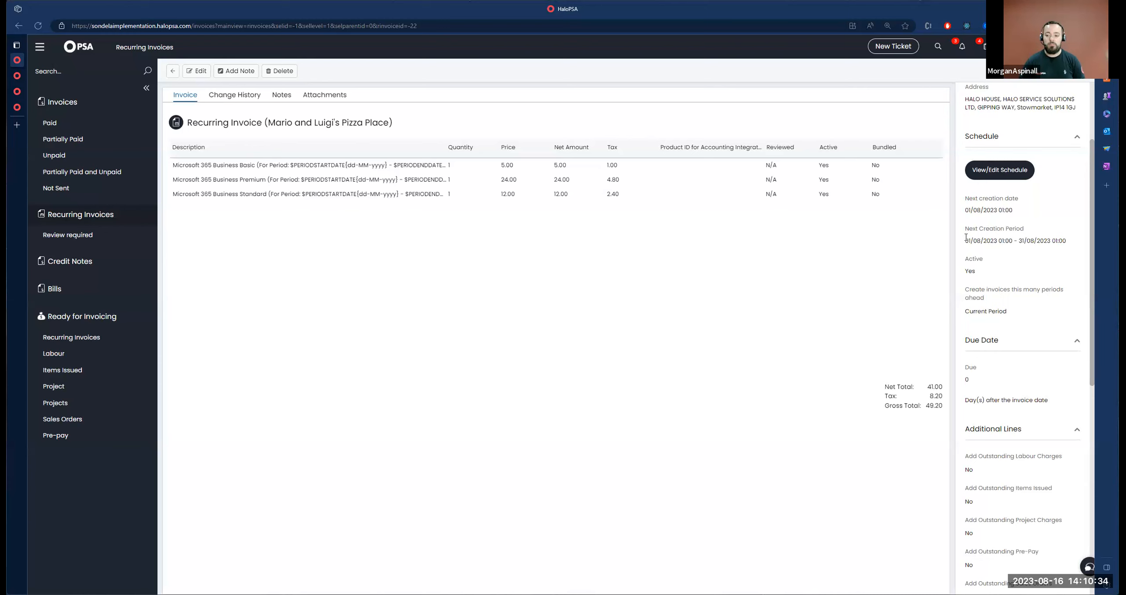
pyautogui.moveTo(966, 240); pyautogui.dragTo(1050, 241)
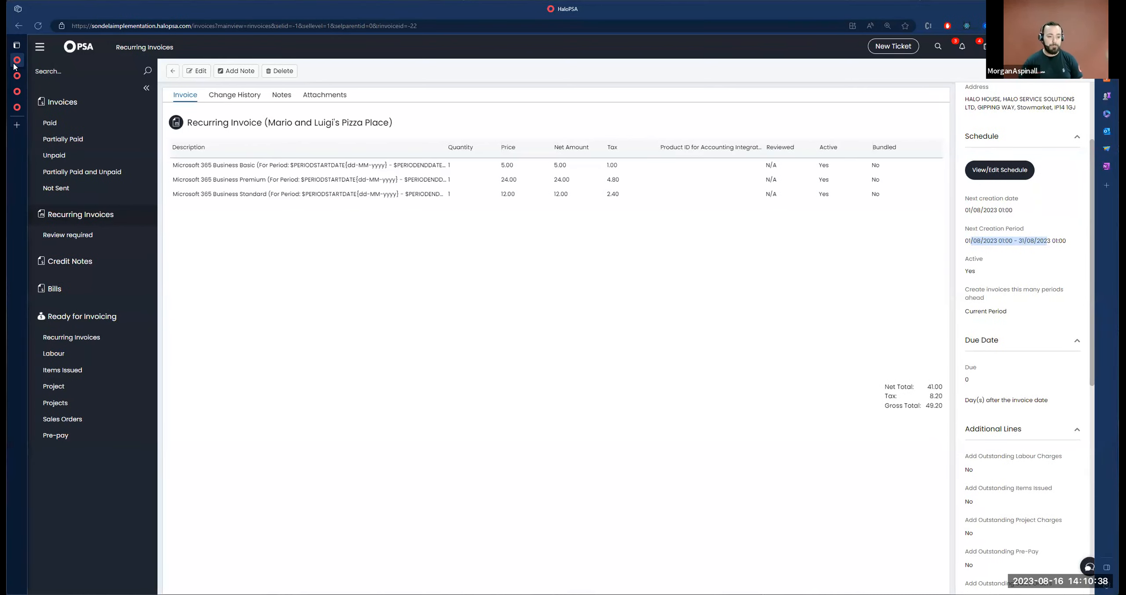
# Set the global number of periods ahead for creating invoices to Bill in advance (1) in the Recurring Invoices billing configuration.
pyautogui.click(44, 76)
pyautogui.click(179, 47)
pyautogui.click(693, 264)
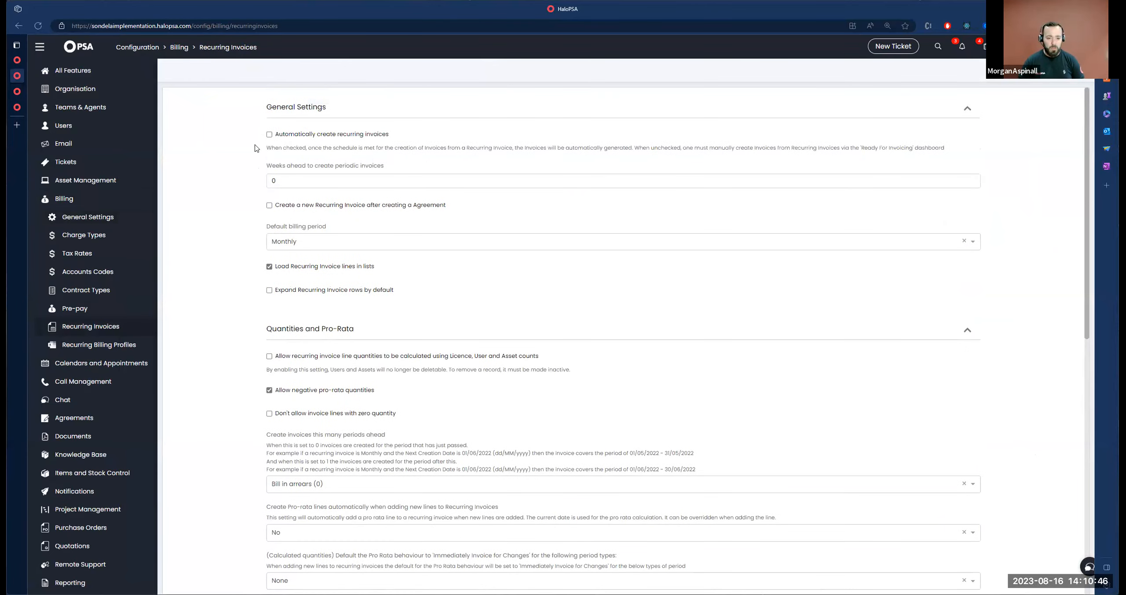
pyautogui.scroll(-5, 266, 151)
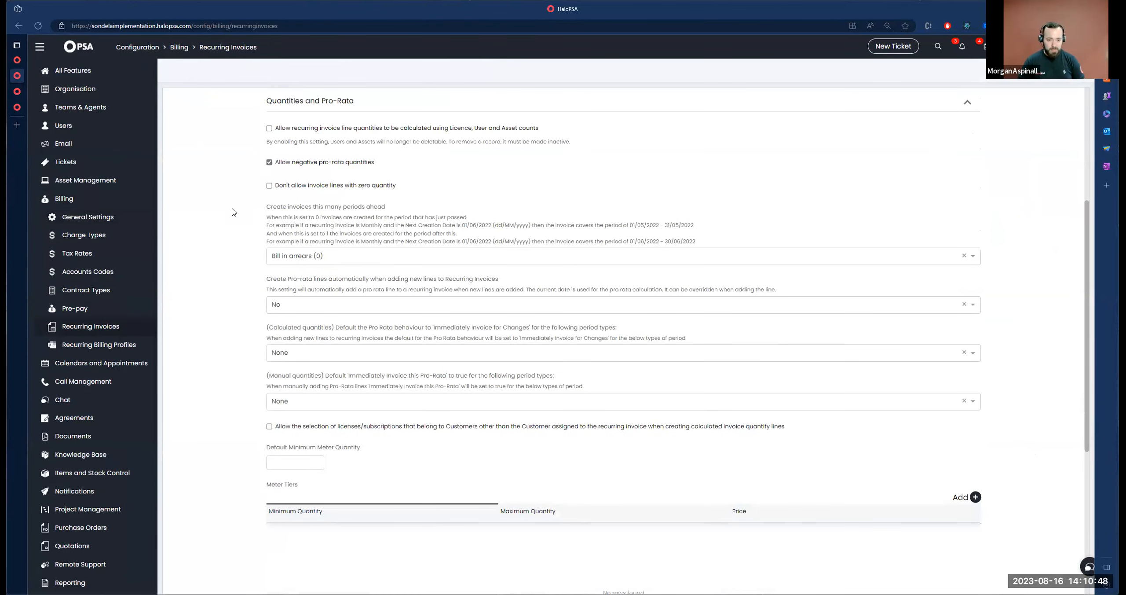
pyautogui.moveTo(265, 206); pyautogui.dragTo(404, 205)
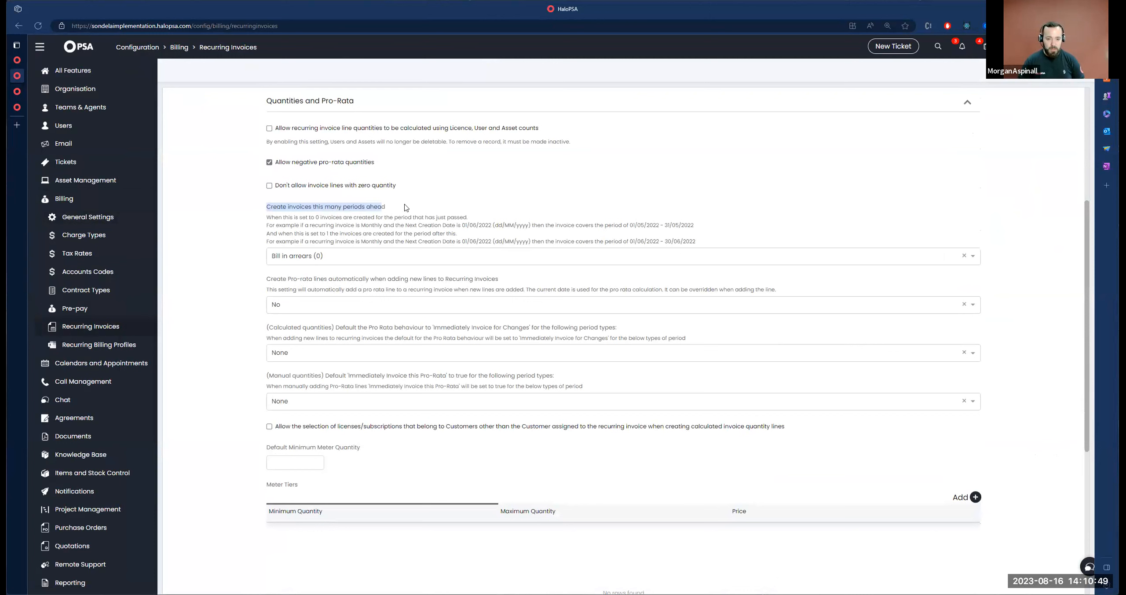
pyautogui.click(335, 256)
pyautogui.click(336, 284)
pyautogui.rightClick(336, 315)
pyautogui.click(320, 270)
pyautogui.click(350, 257)
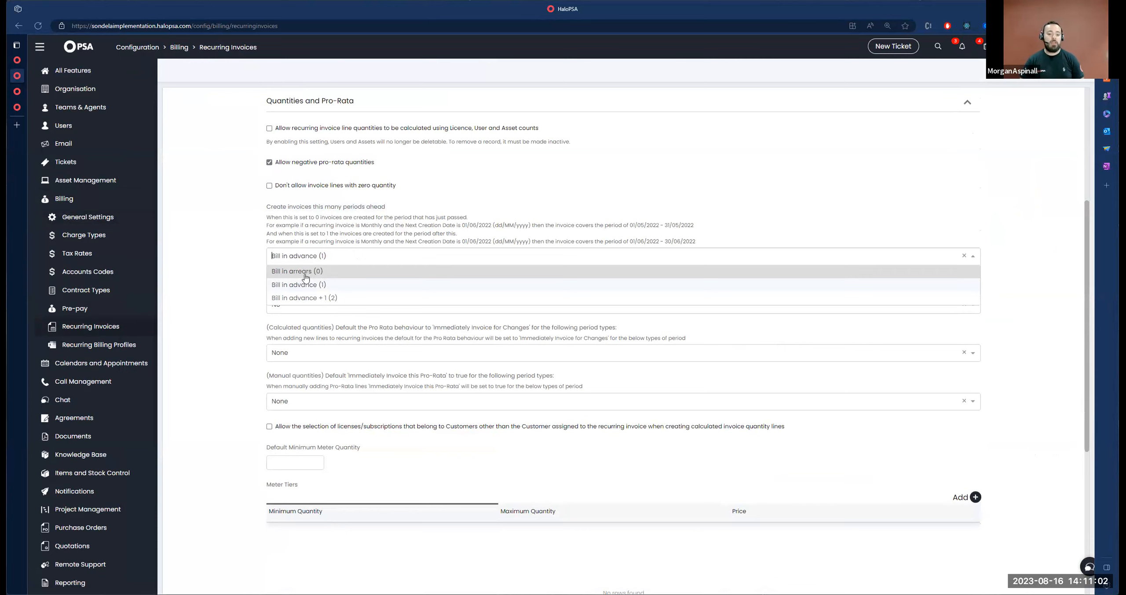
pyautogui.click(260, 284)
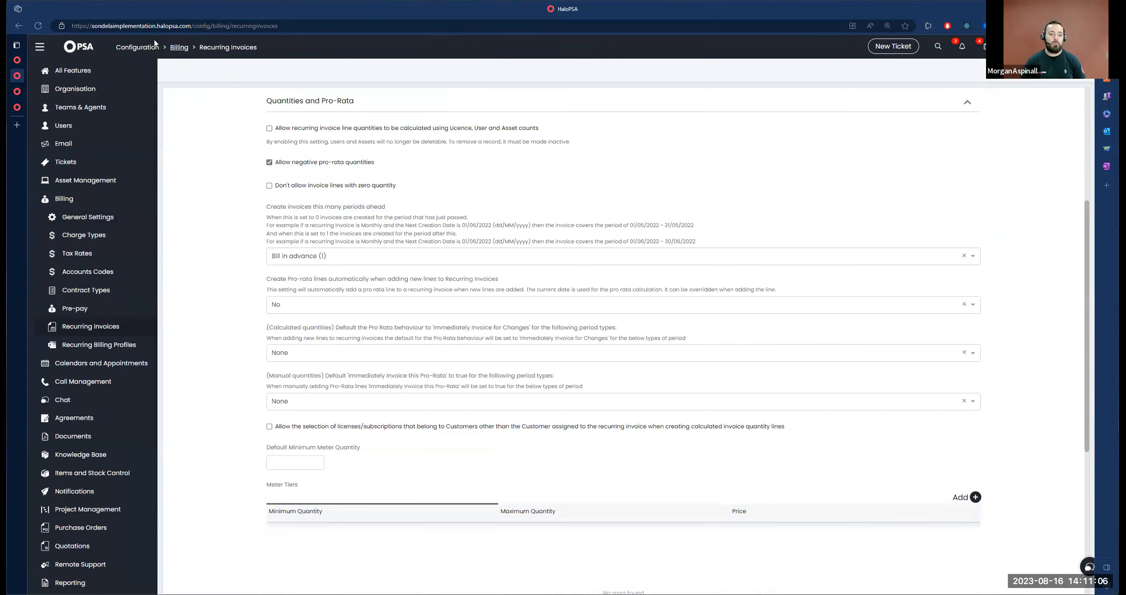
# Return to the recurring invoice and review its schedule, additional line settings and item quantities.
pyautogui.click(16, 60)
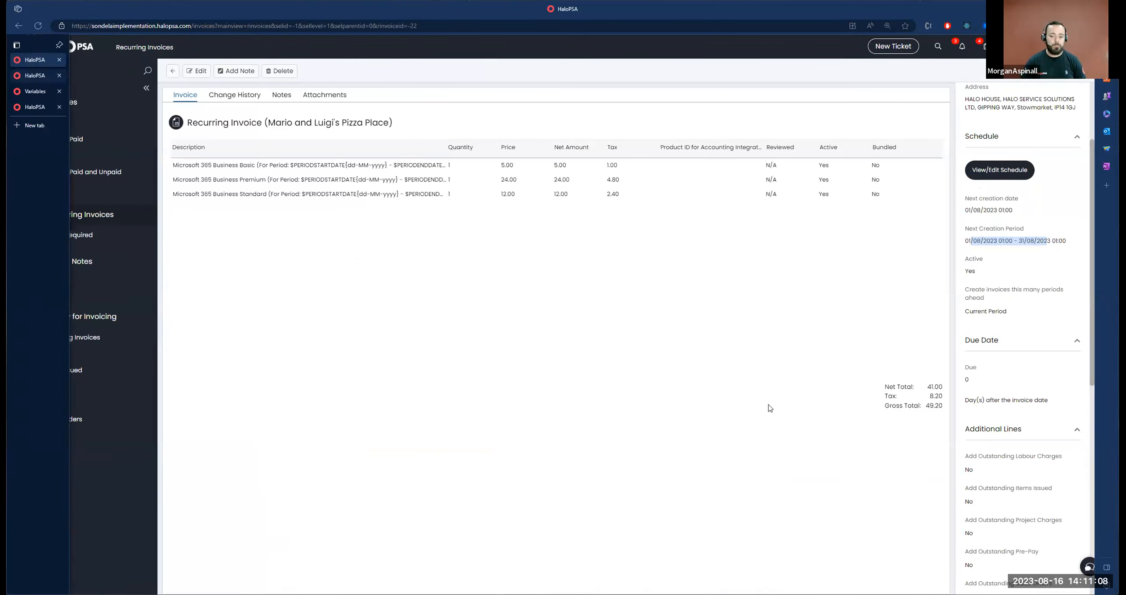
pyautogui.scroll(-1, 990, 371)
pyautogui.scroll(-7, 990, 372)
pyautogui.scroll(10, 998, 340)
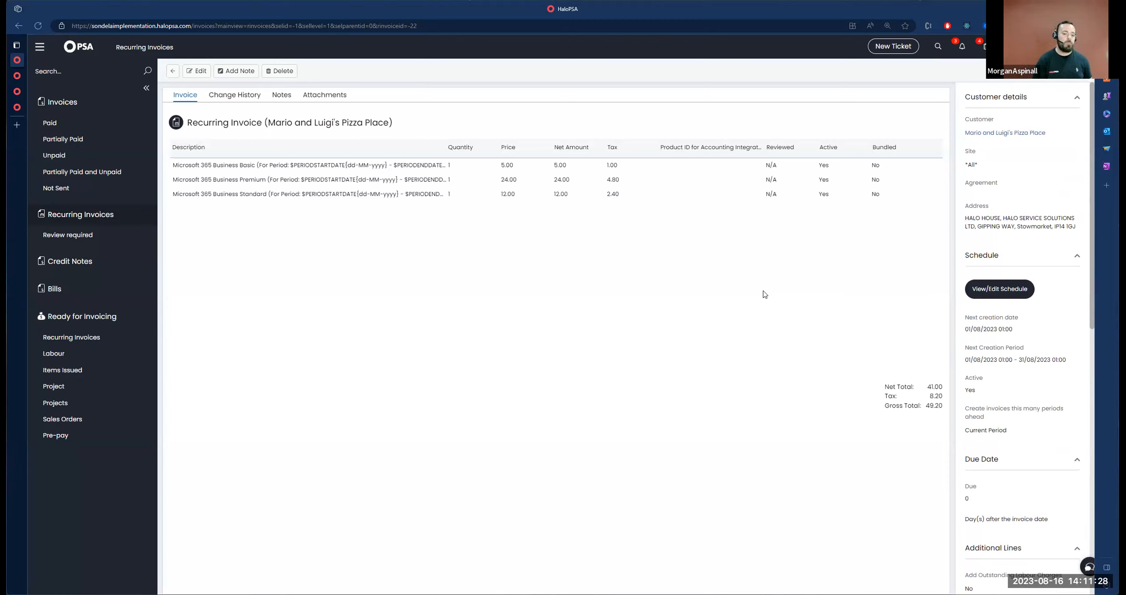
pyautogui.doubleClick(449, 166)
pyautogui.doubleClick(458, 193)
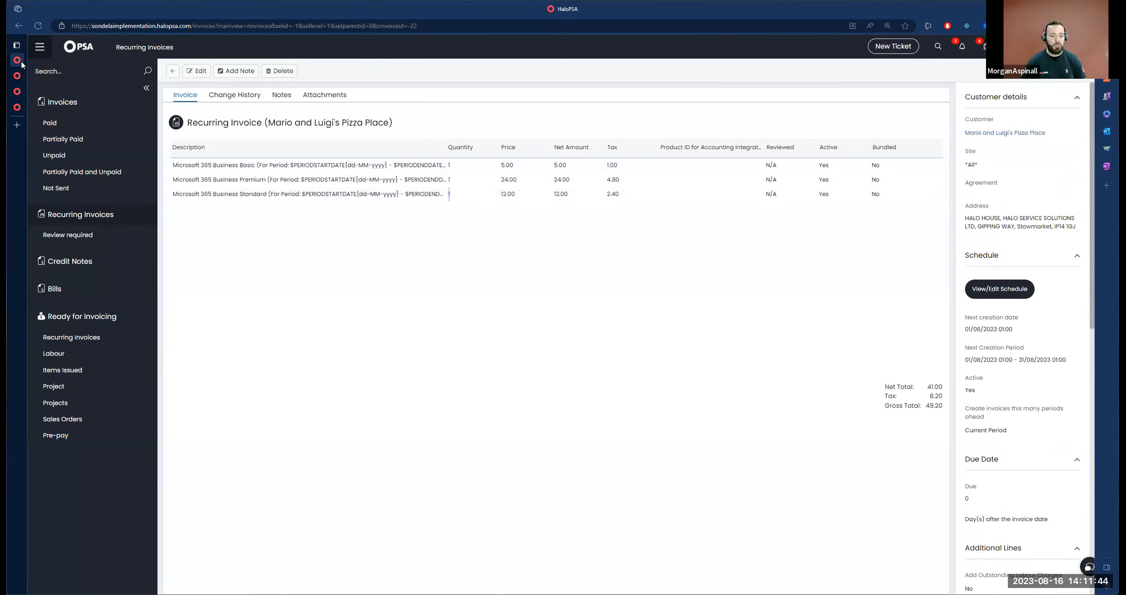
# Enable automatic creation of recurring invoices in the general settings and examine the option for sending generated invoices to the accounts email address.
pyautogui.moveTo(22, 83)
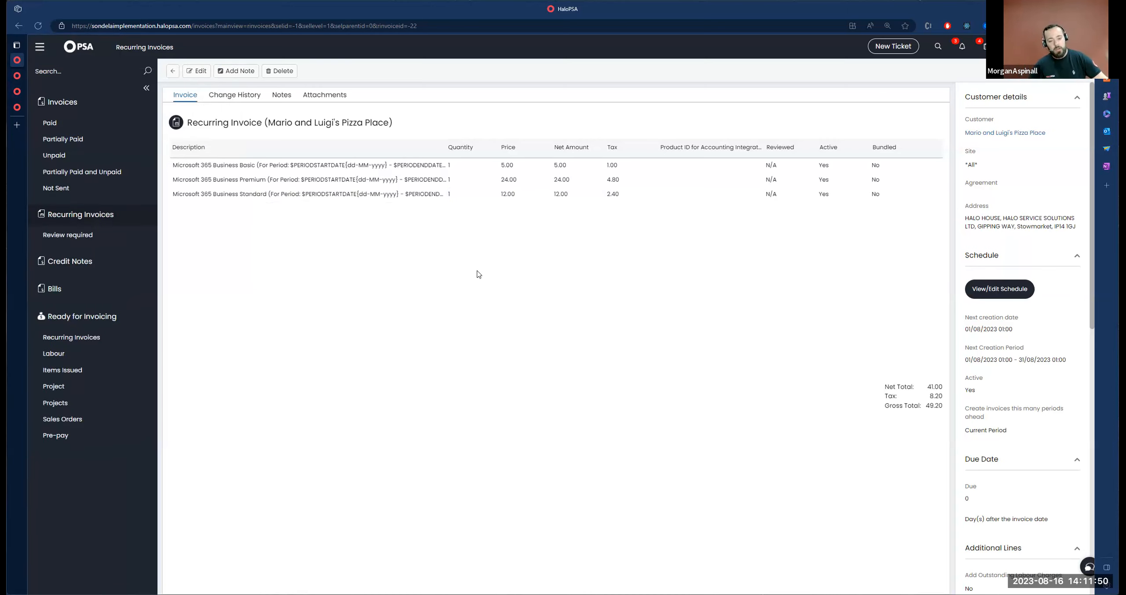
pyautogui.click(16, 78)
pyautogui.scroll(5, 118, 105)
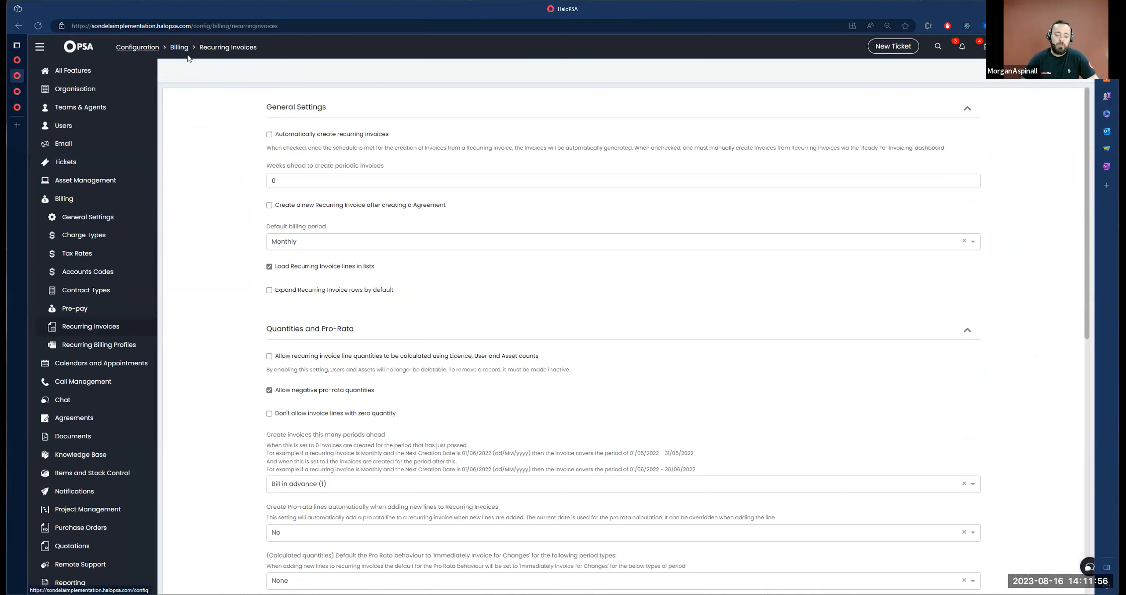
pyautogui.moveTo(397, 135); pyautogui.dragTo(242, 146)
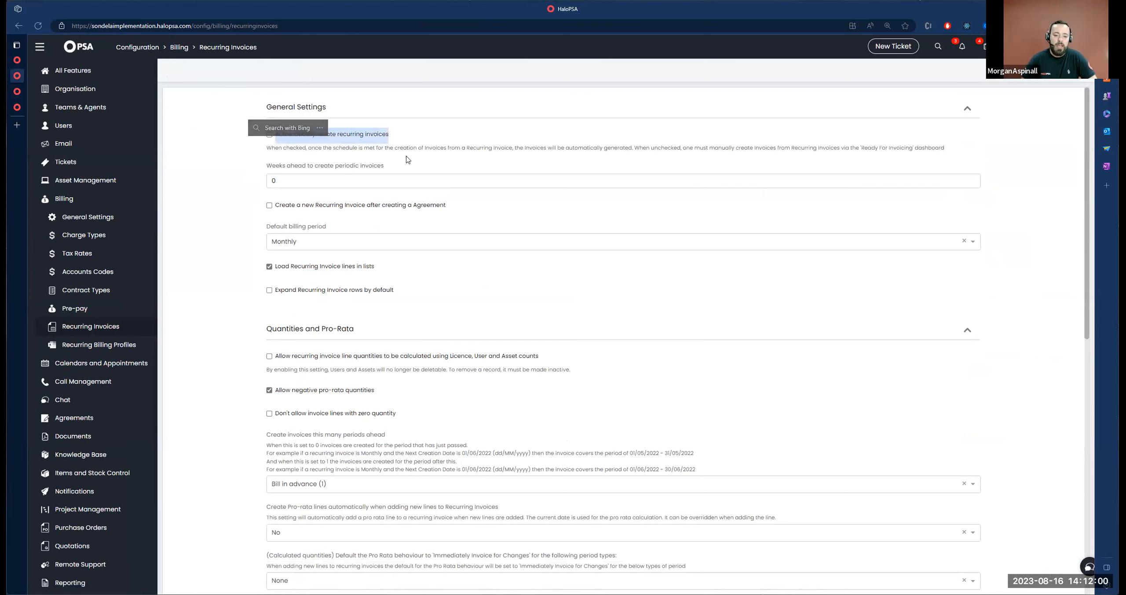
pyautogui.click(408, 131)
pyautogui.click(269, 135)
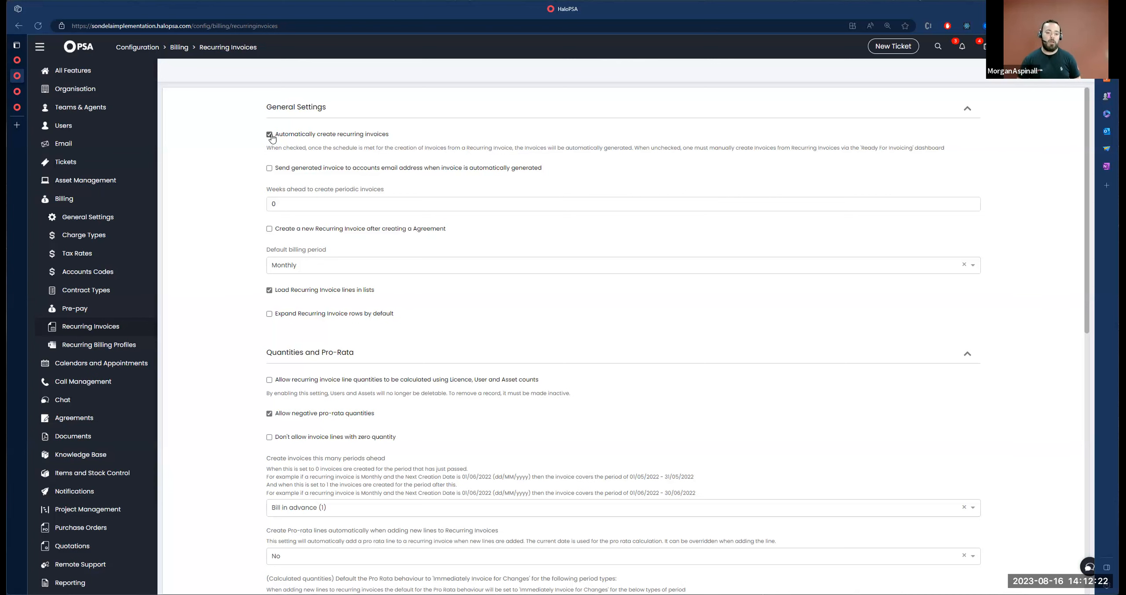
pyautogui.click(270, 135)
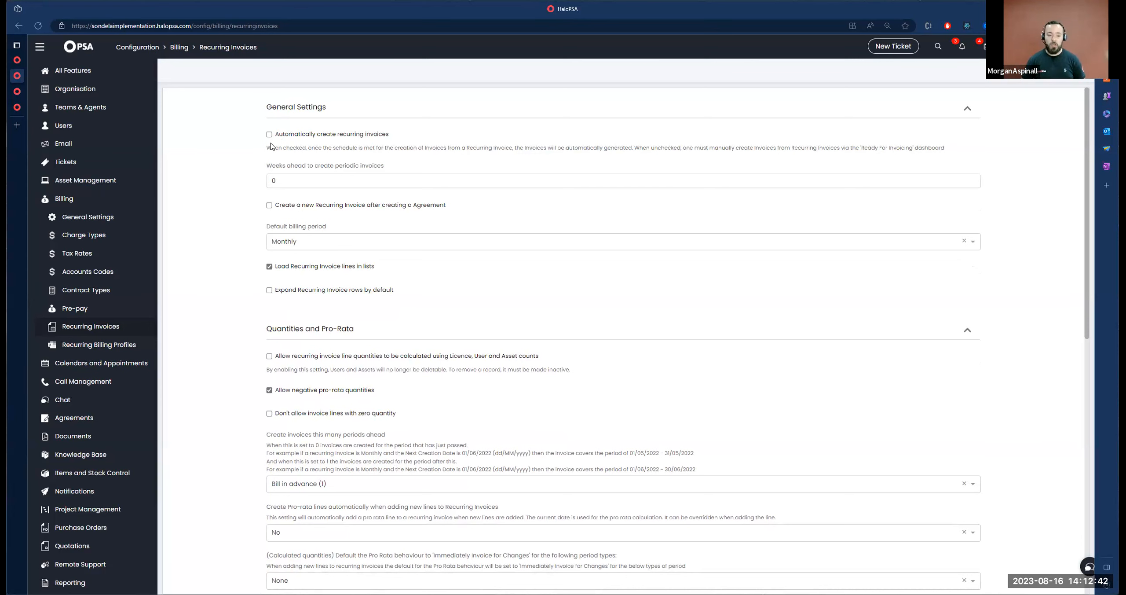
pyautogui.click(270, 135)
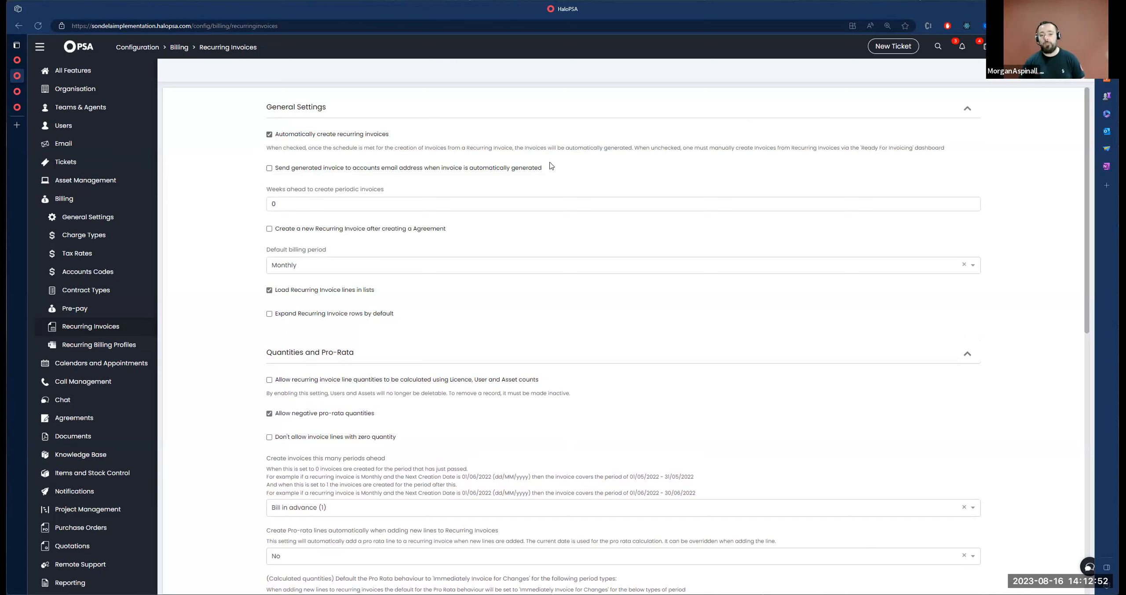
pyautogui.moveTo(561, 167); pyautogui.dragTo(267, 179)
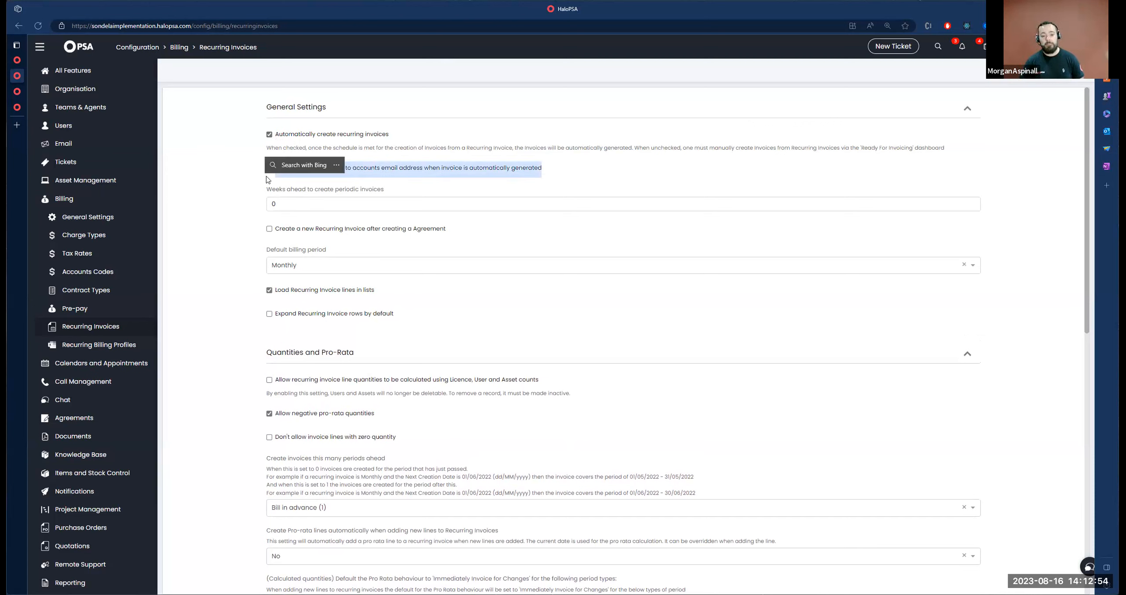
# Enable sending automatically generated invoices to the accounts email address, and find the Accounts Email Address in the billing settings of Mario and Luigi's Pizza Place.
pyautogui.click(269, 172)
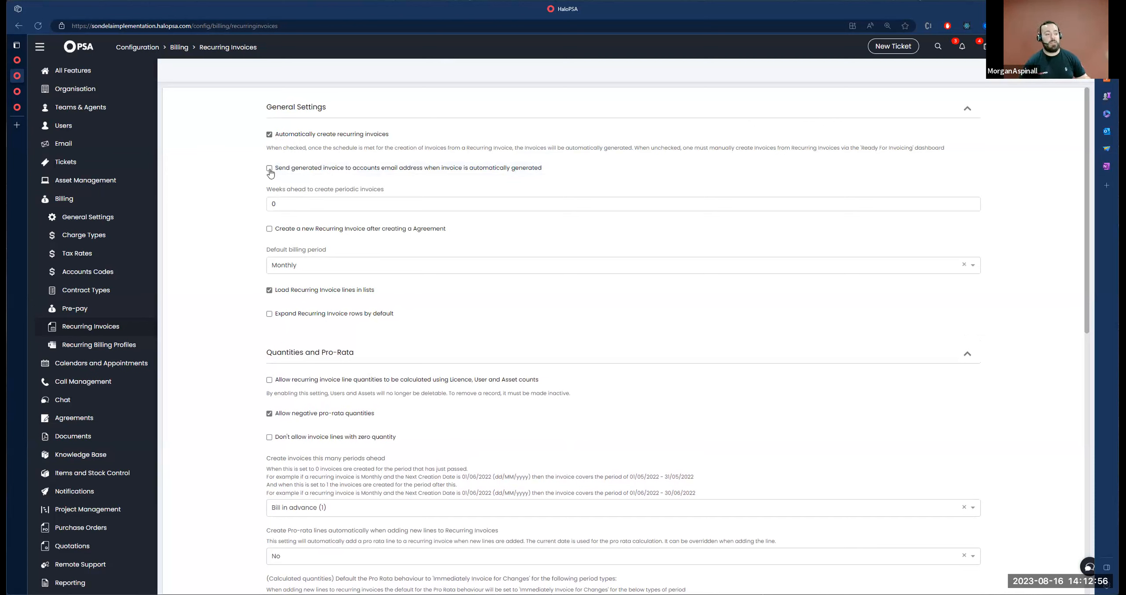
pyautogui.click(269, 172)
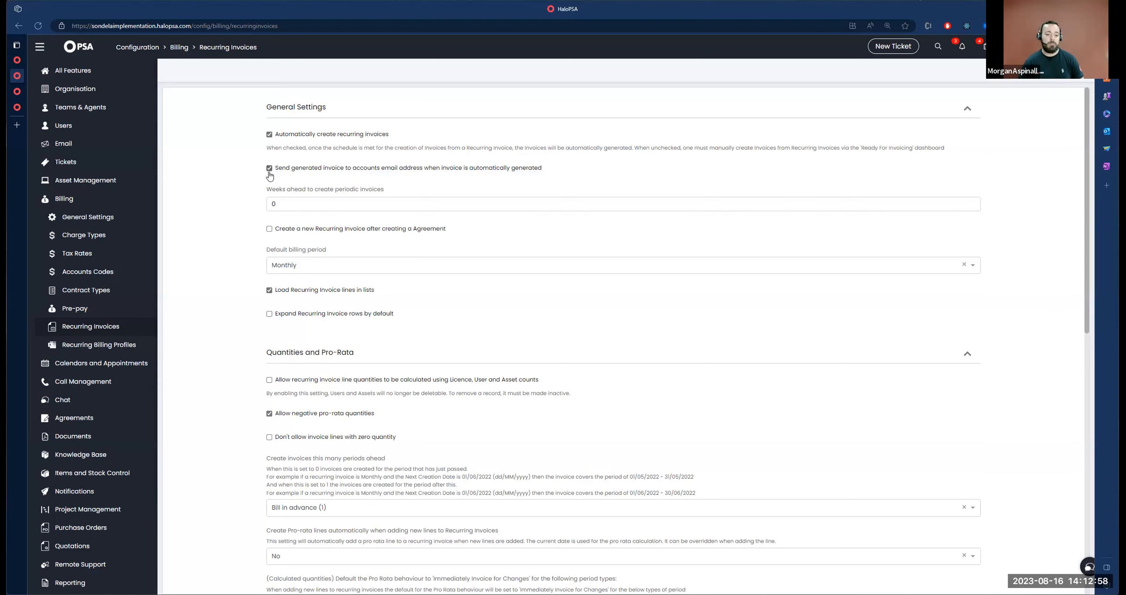
pyautogui.click(18, 93)
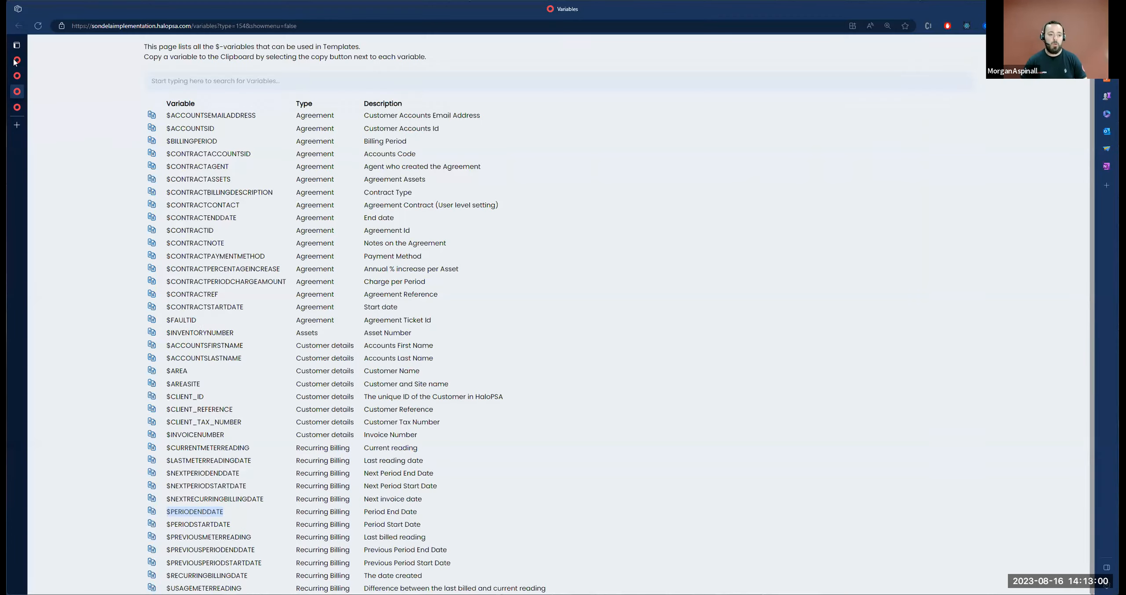
pyautogui.click(18, 60)
pyautogui.click(998, 137)
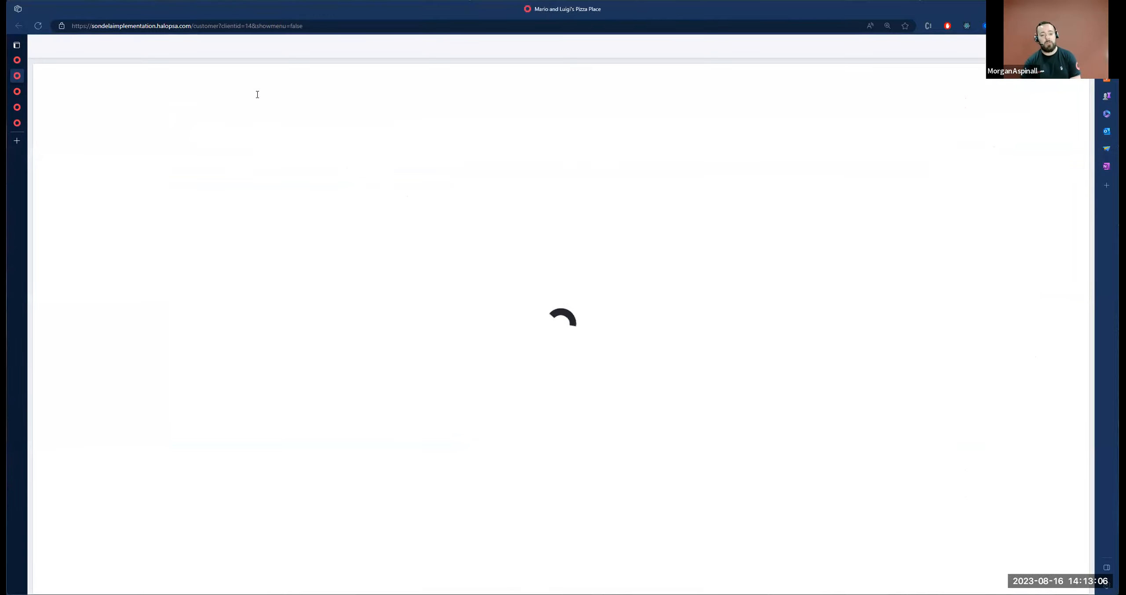
pyautogui.click(190, 122)
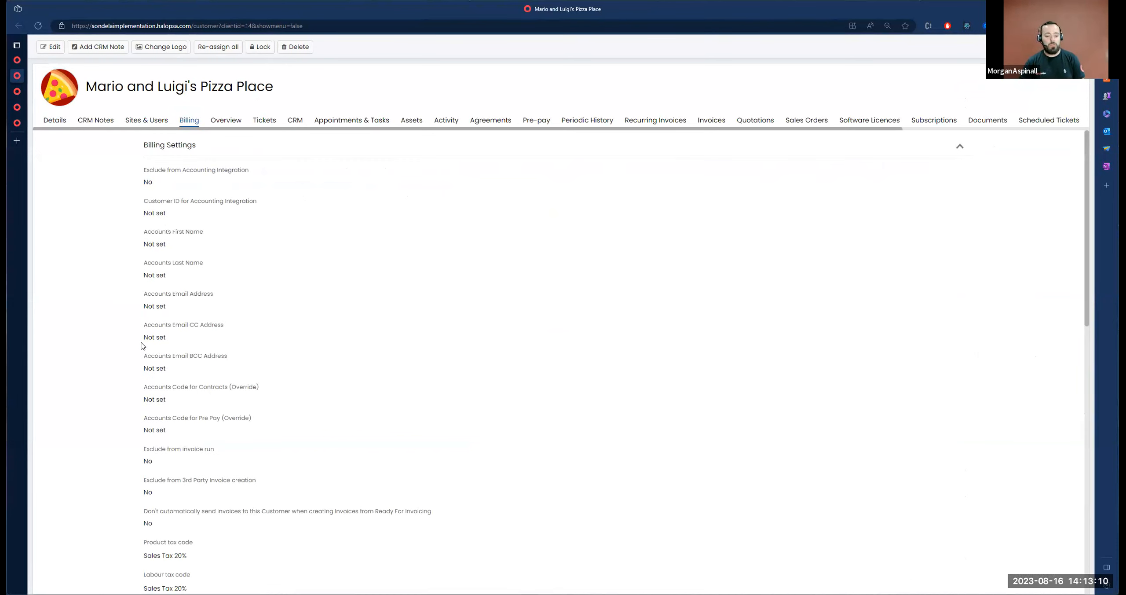
pyautogui.moveTo(135, 293); pyautogui.dragTo(225, 309)
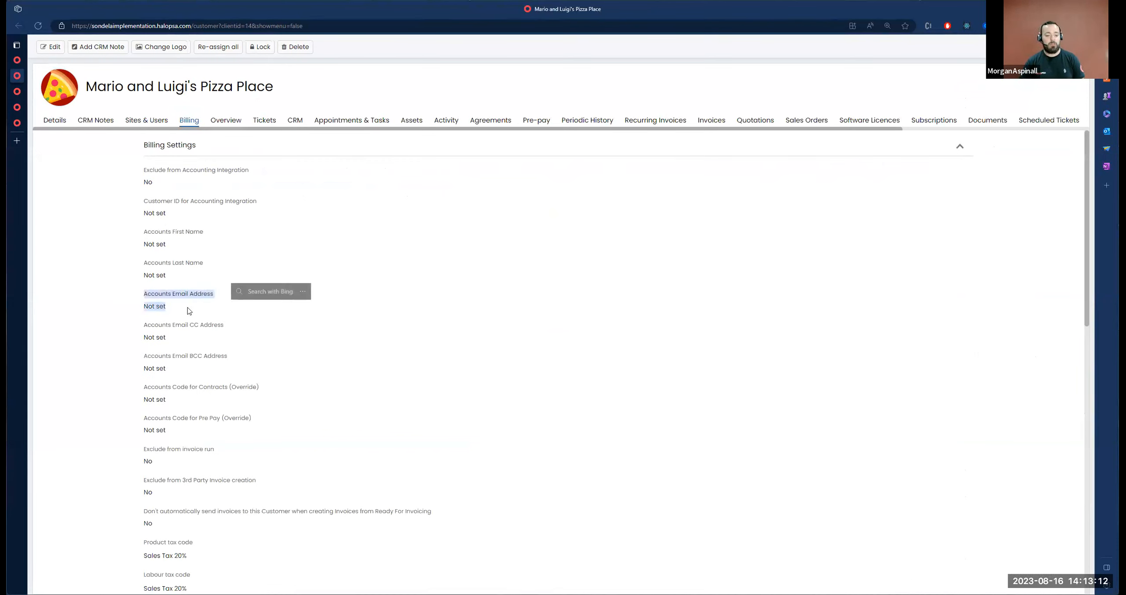
# Return to the Recurring Invoices configuration and disable automatic creation of recurring invoices.
pyautogui.click(17, 60)
pyautogui.click(18, 92)
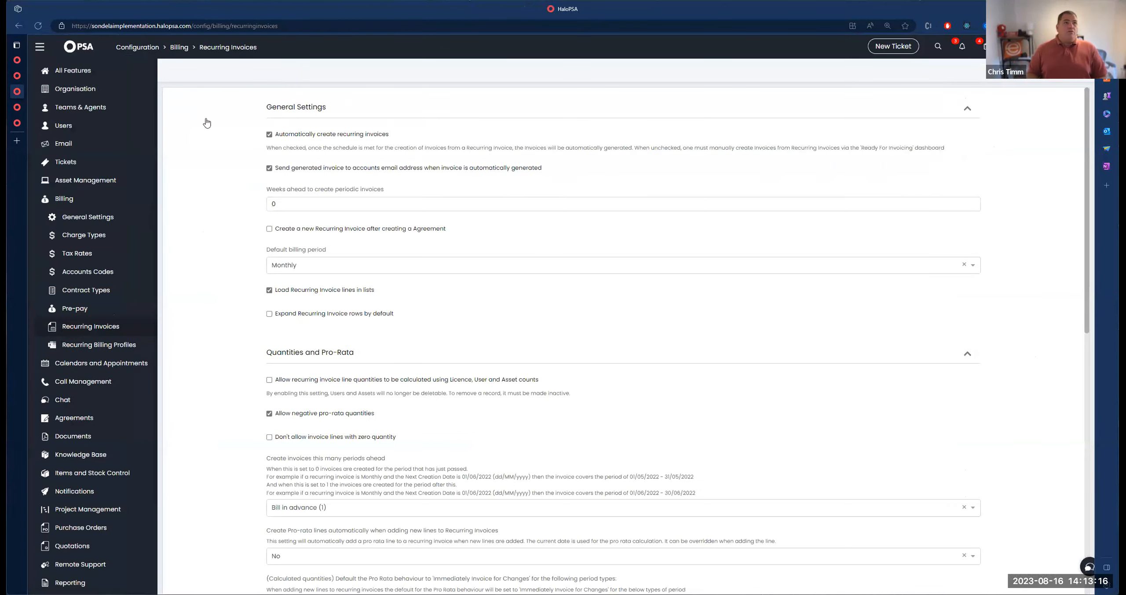
pyautogui.rightClick(268, 167)
pyautogui.click(257, 135)
pyautogui.click(270, 134)
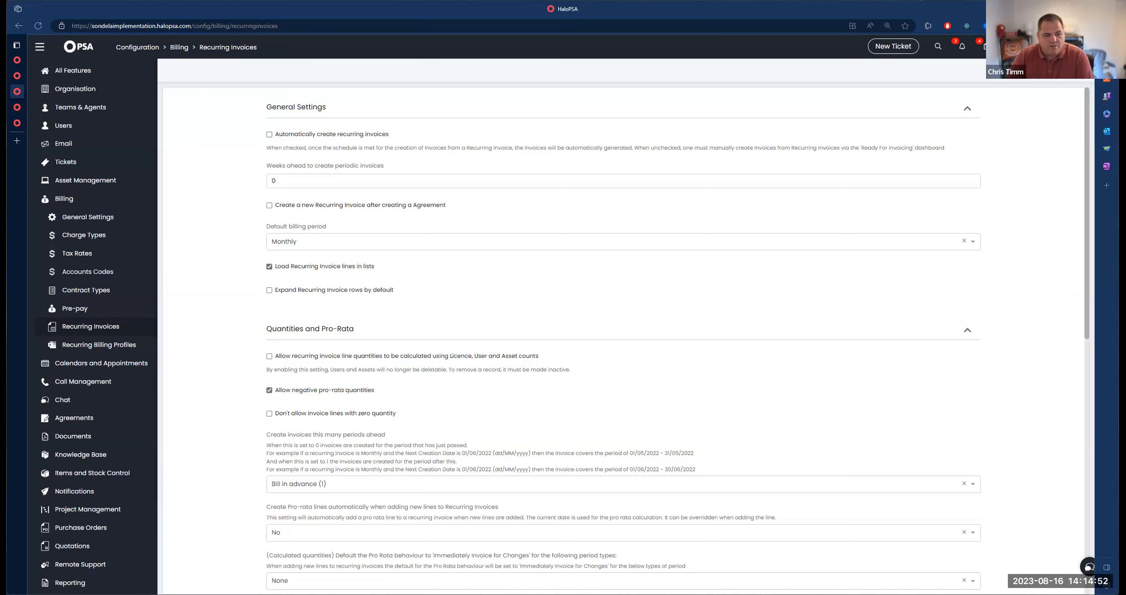
# Close the variables list, customer record, recurring invoice configuration and first HaloPSA page, keeping only the Implement New Managed Service product open.
pyautogui.click(17, 108)
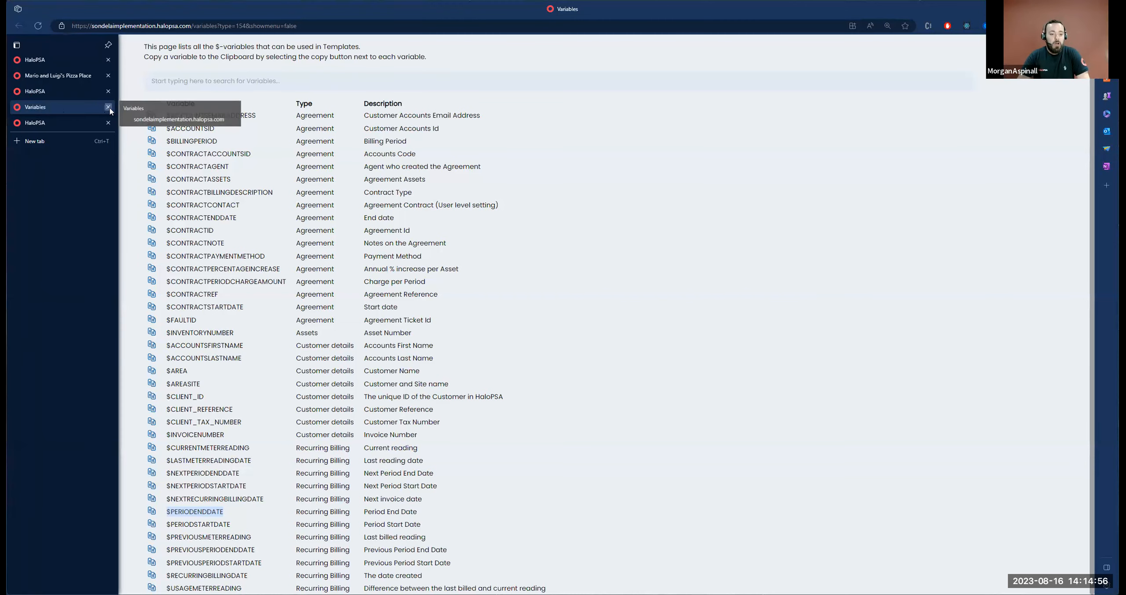
pyautogui.click(109, 107)
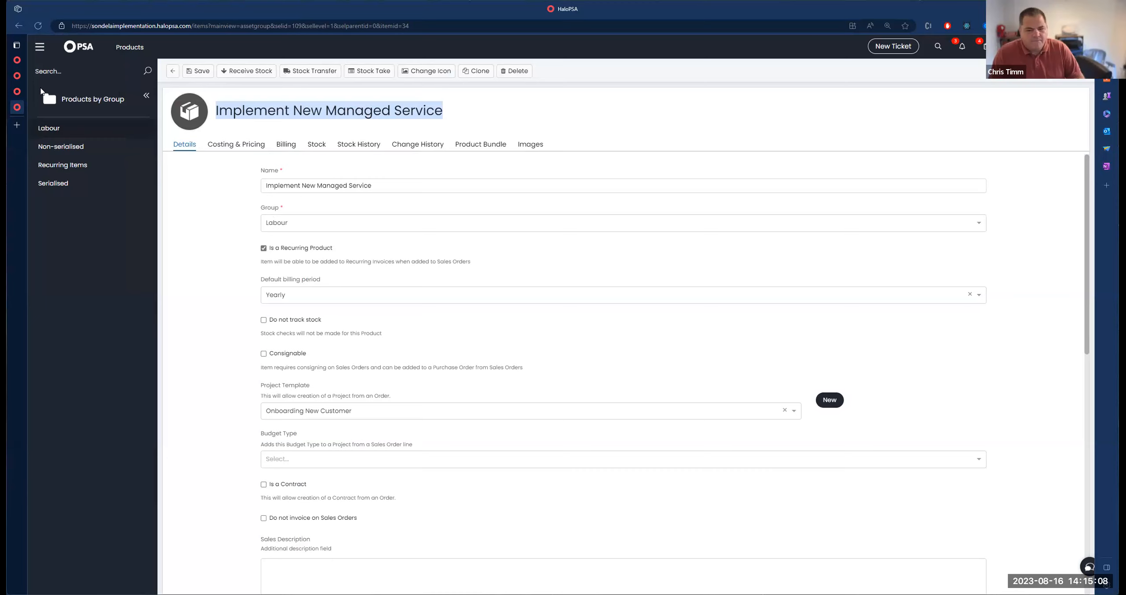
pyautogui.moveTo(20, 110)
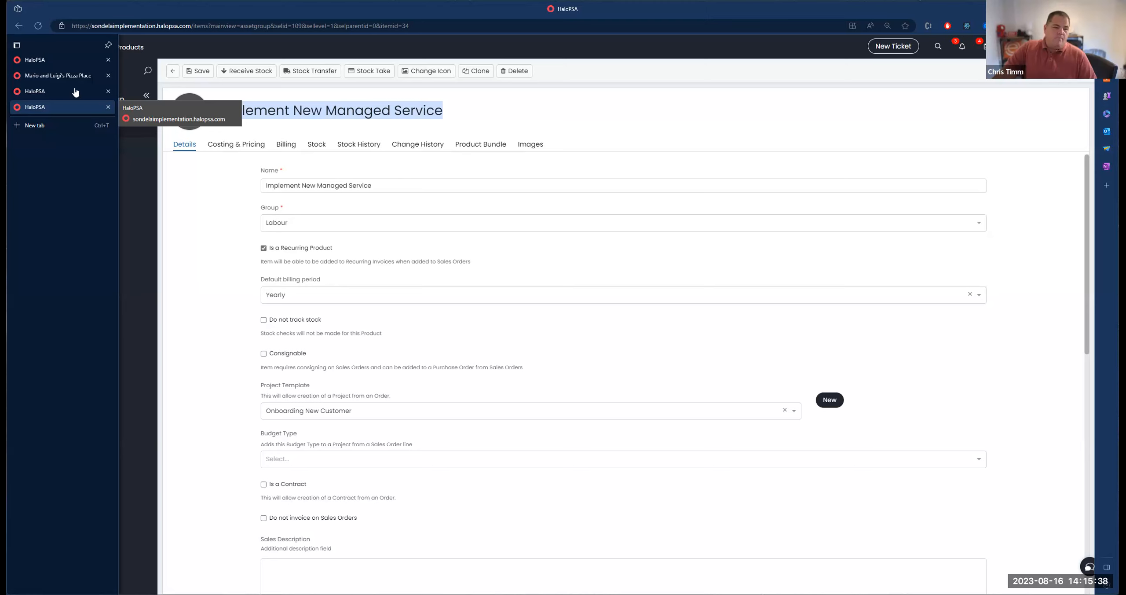
pyautogui.click(38, 46)
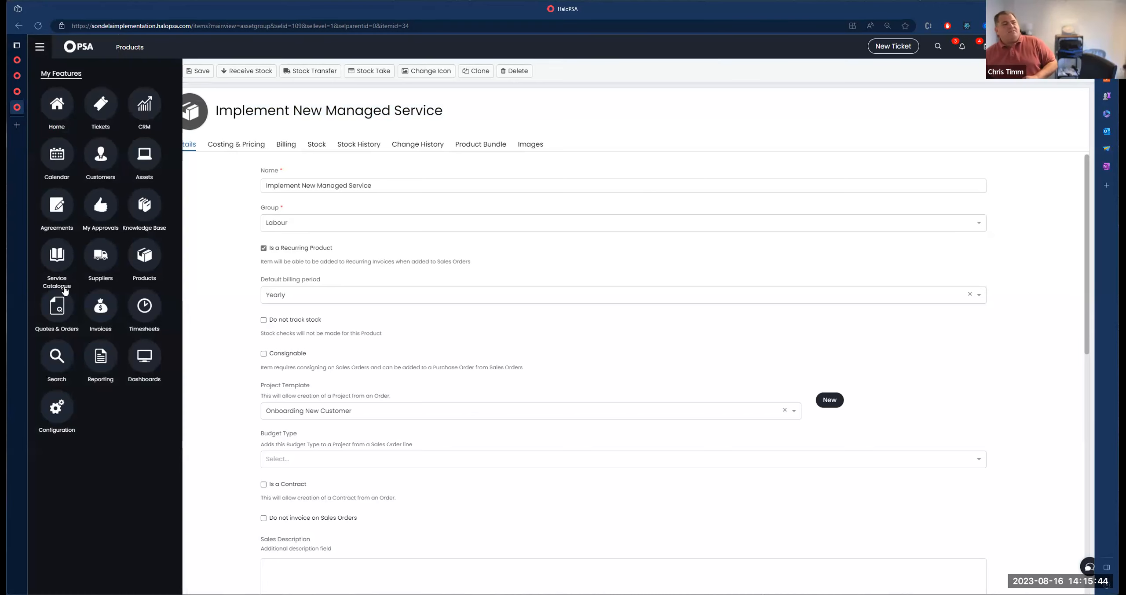
pyautogui.click(18, 76)
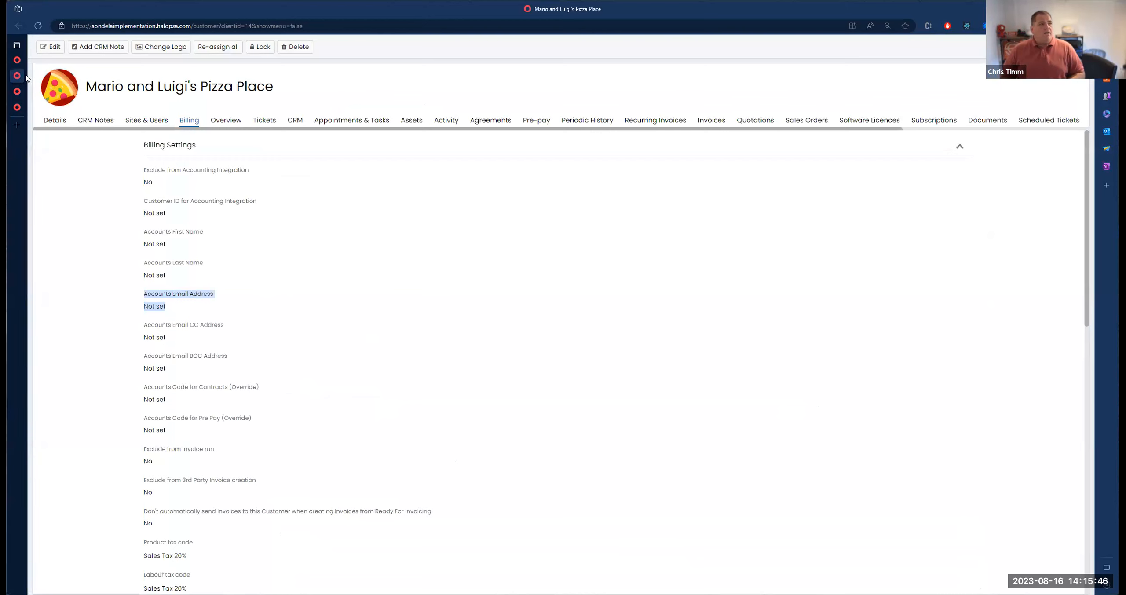
pyautogui.click(108, 75)
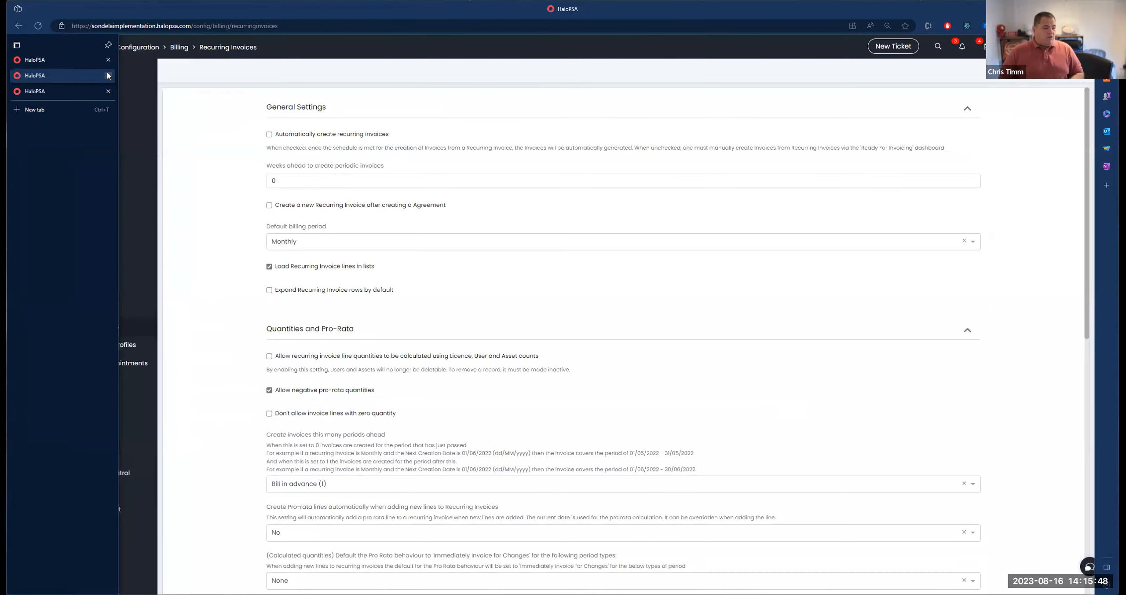
pyautogui.click(108, 76)
pyautogui.click(108, 59)
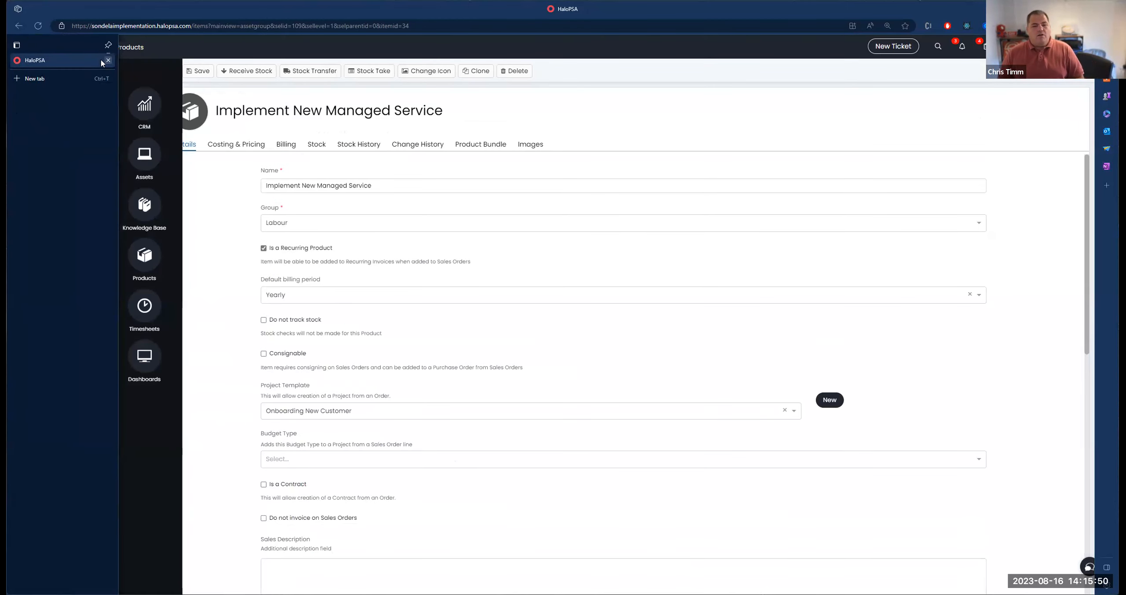
# Go to the Invoices area and open the Ready for Invoicing overview.
pyautogui.click(47, 49)
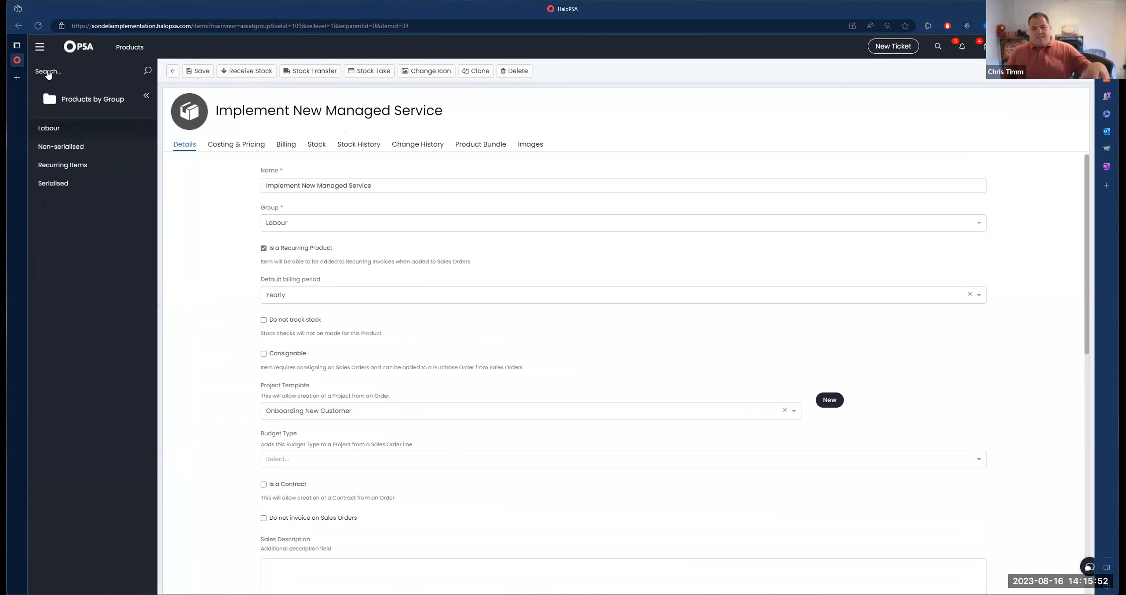
pyautogui.click(42, 52)
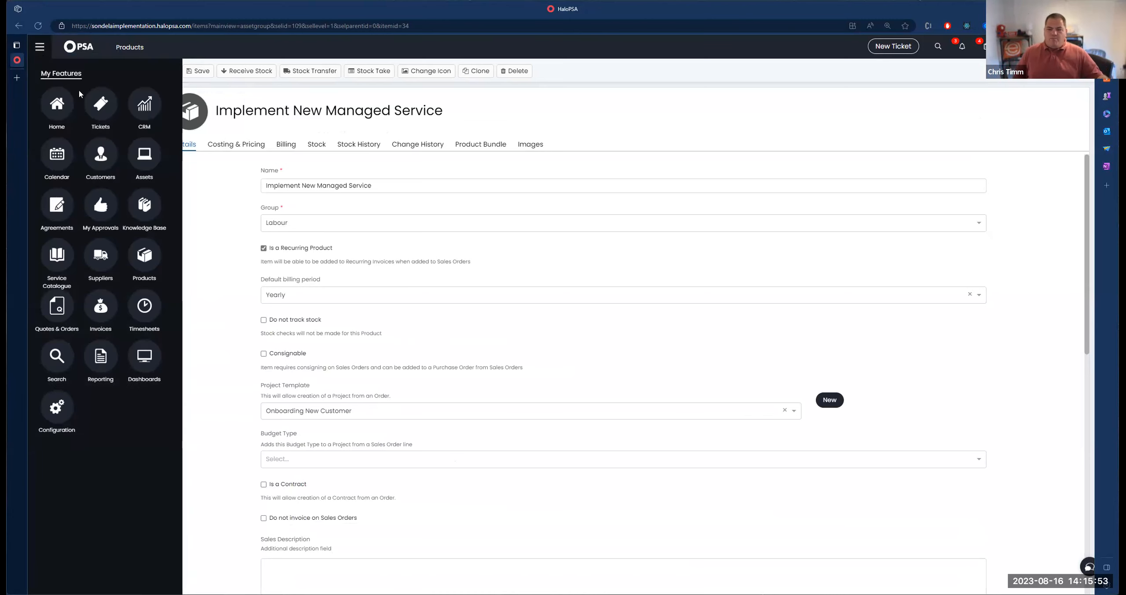
pyautogui.click(108, 304)
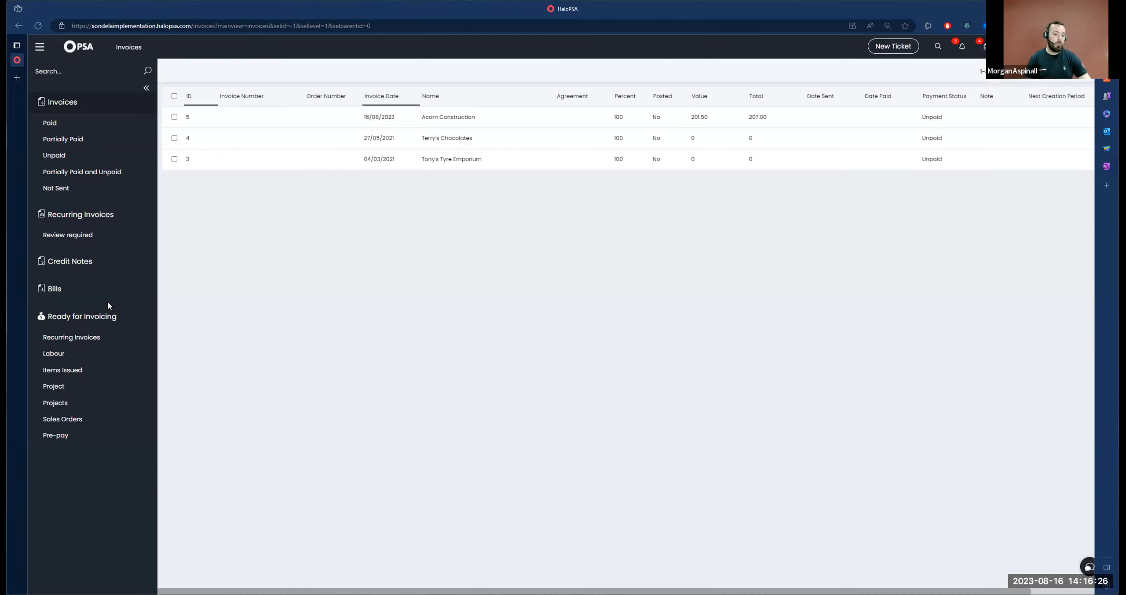
pyautogui.click(39, 46)
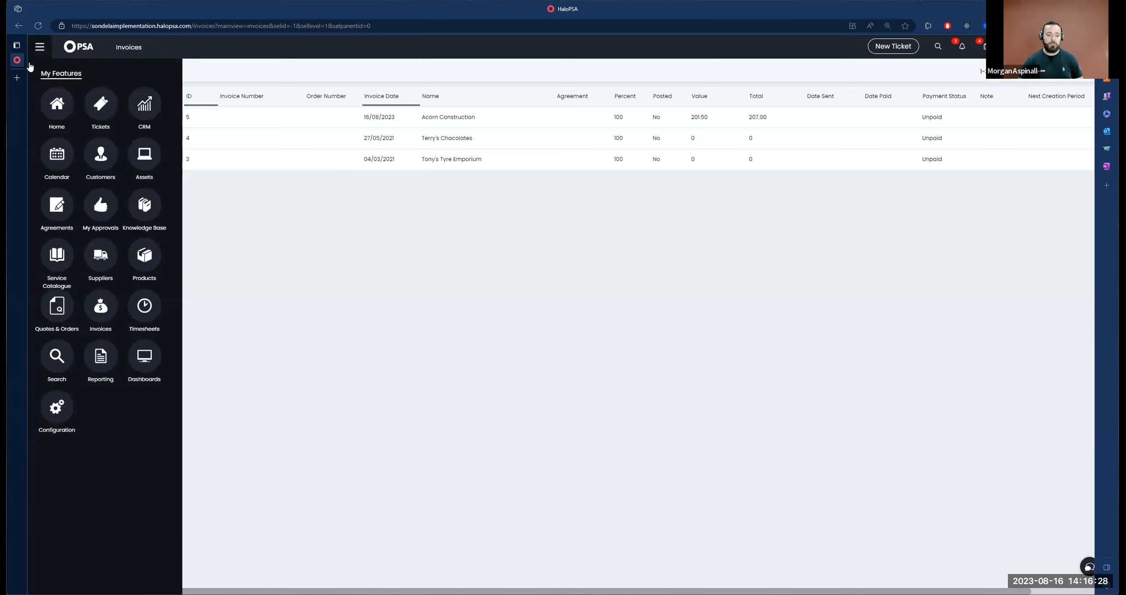
pyautogui.click(57, 354)
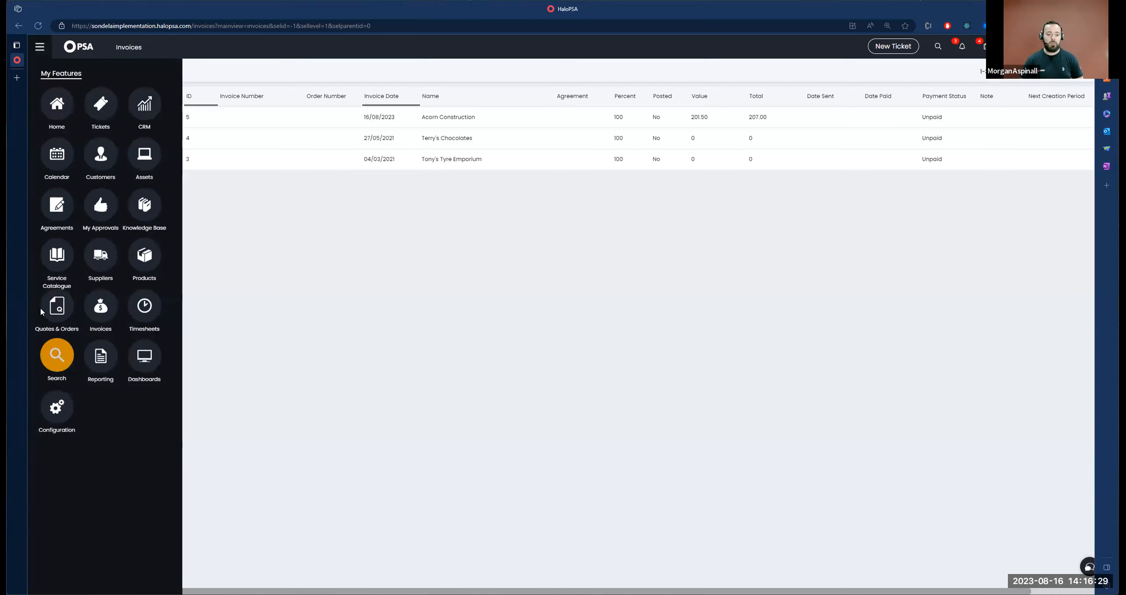
pyautogui.click(101, 321)
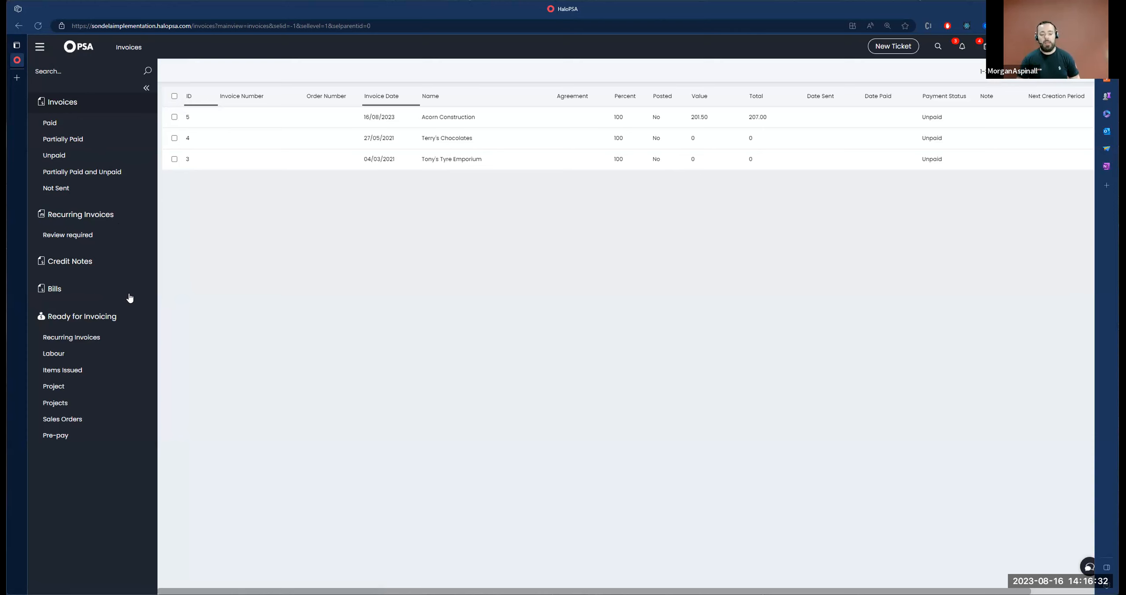
pyautogui.moveTo(45, 317); pyautogui.dragTo(119, 321)
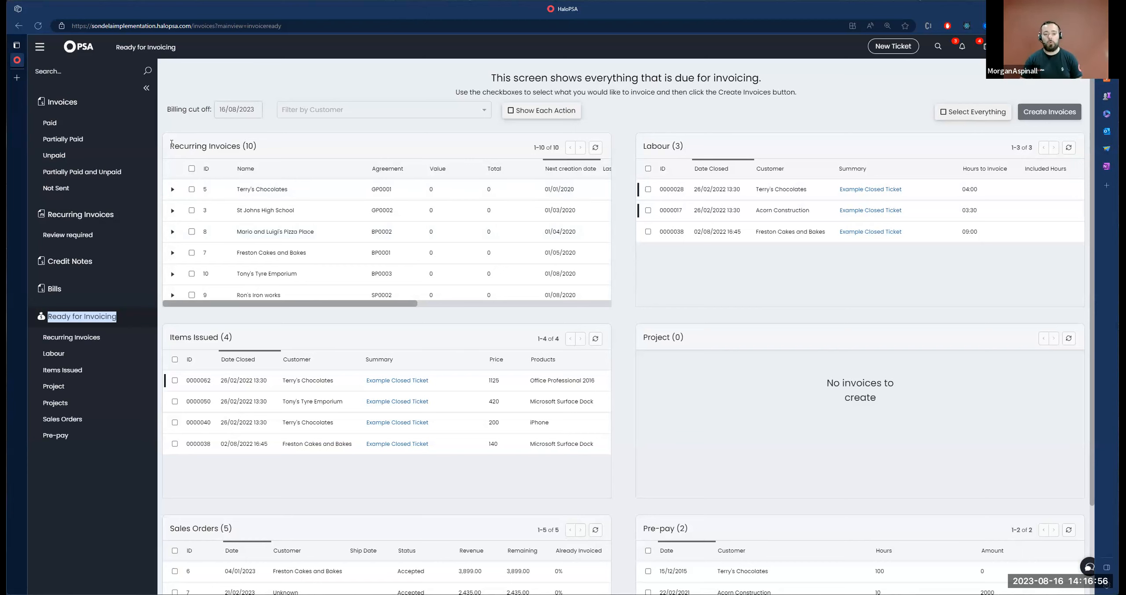
# Examine the recurring invoice, labour, issued item, project, sales order and pre-pay sections that are due for invoicing.
pyautogui.moveTo(171, 144); pyautogui.dragTo(268, 140)
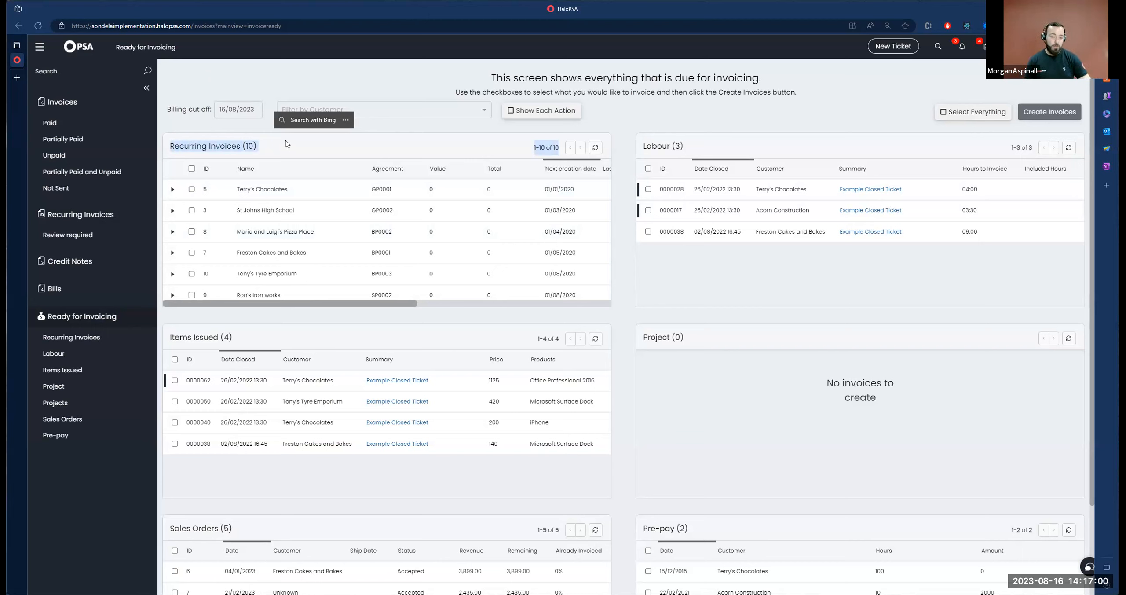
pyautogui.moveTo(641, 145); pyautogui.dragTo(693, 145)
pyautogui.click(693, 145)
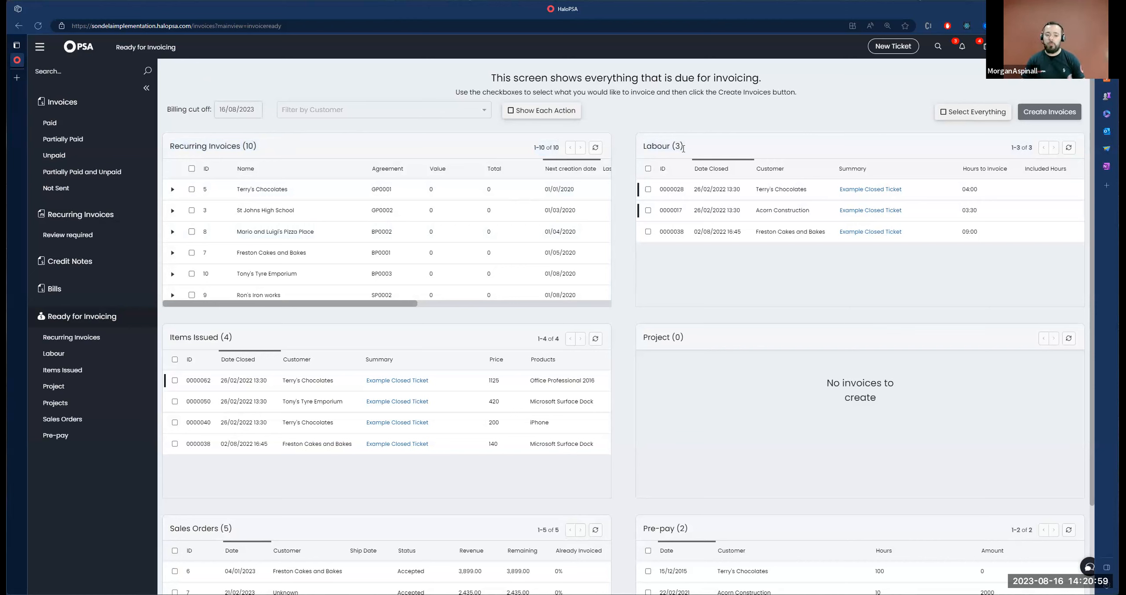
pyautogui.moveTo(180, 337); pyautogui.dragTo(260, 340)
pyautogui.scroll(-2, 350, 366)
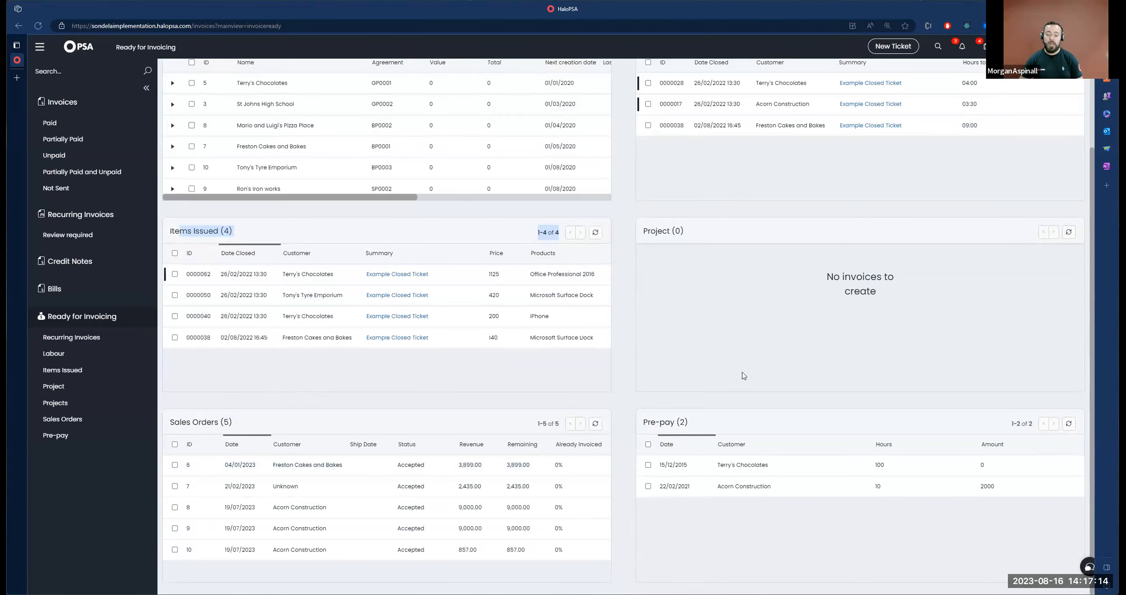
pyautogui.scroll(3, 744, 375)
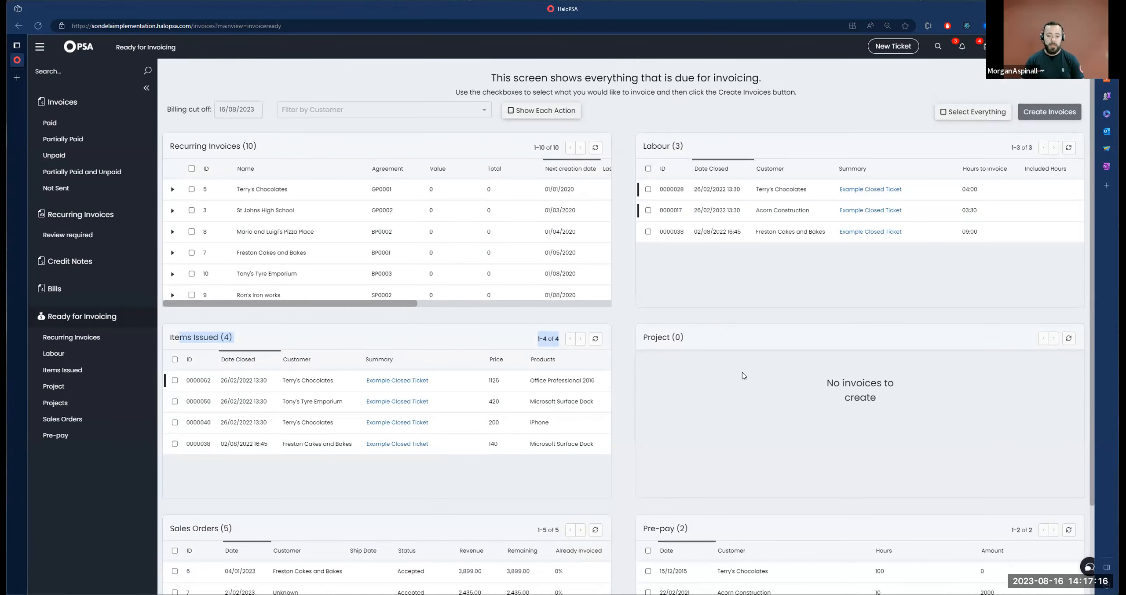
pyautogui.rightClick(103, 234)
pyautogui.press('Escape')
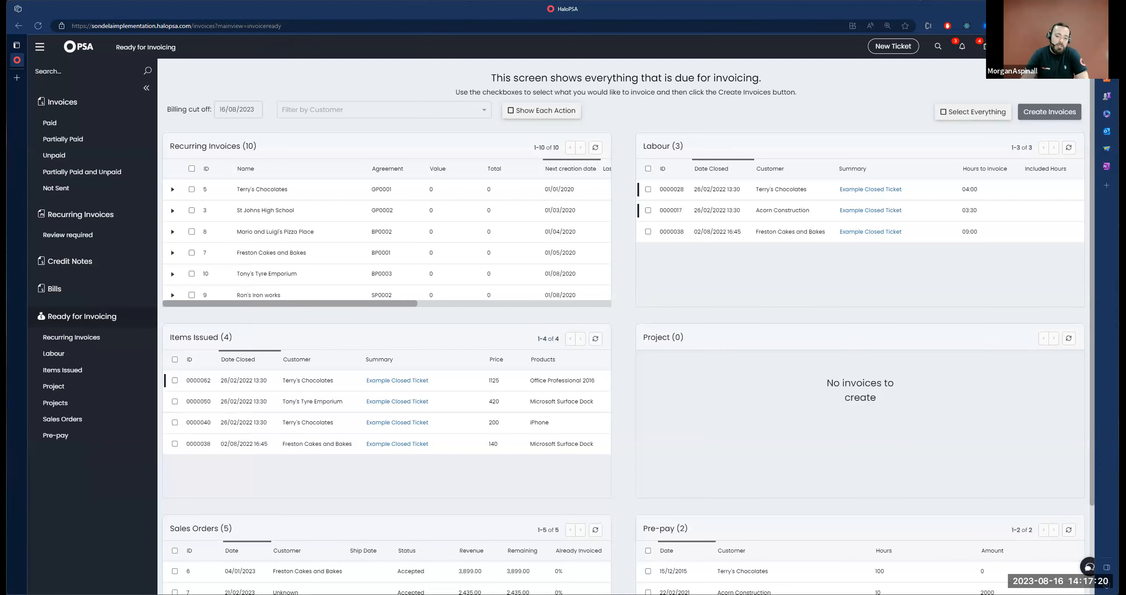
# Select Terry's Chocolates' 4-hour labour entry and pre-pay, Tony's Tyre Emporium's issued item and Freston Cakes and Bakes' sales order for invoicing.
pyautogui.click(648, 189)
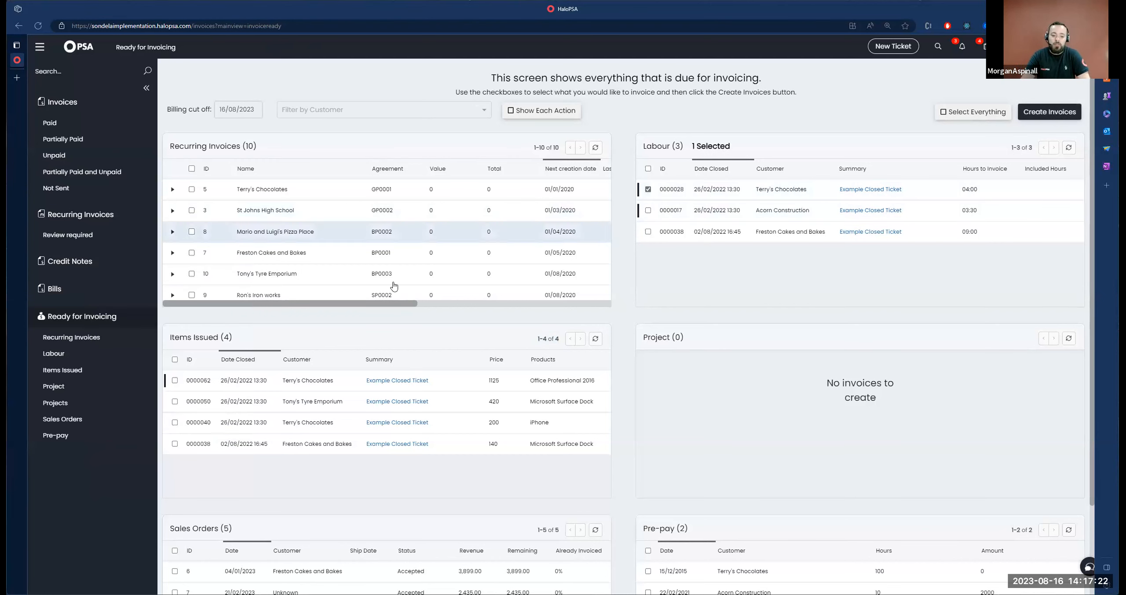
pyautogui.click(175, 401)
pyautogui.scroll(-2, 175, 402)
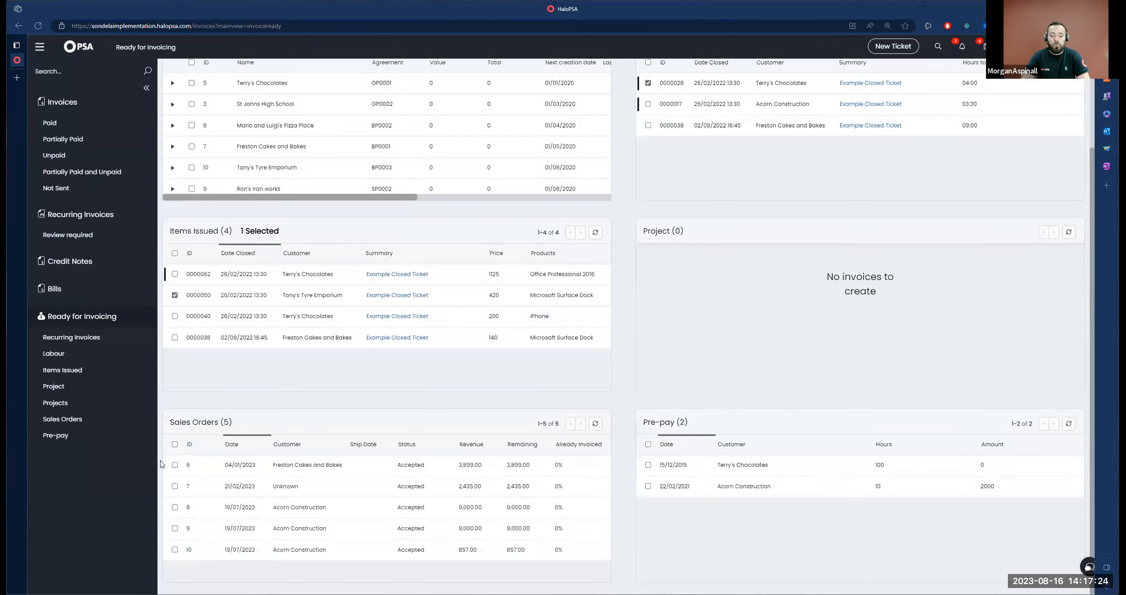
pyautogui.click(174, 465)
pyautogui.click(648, 465)
# Clear the selected pre-pay, sales order, issued item and labour entries.
pyautogui.click(648, 465)
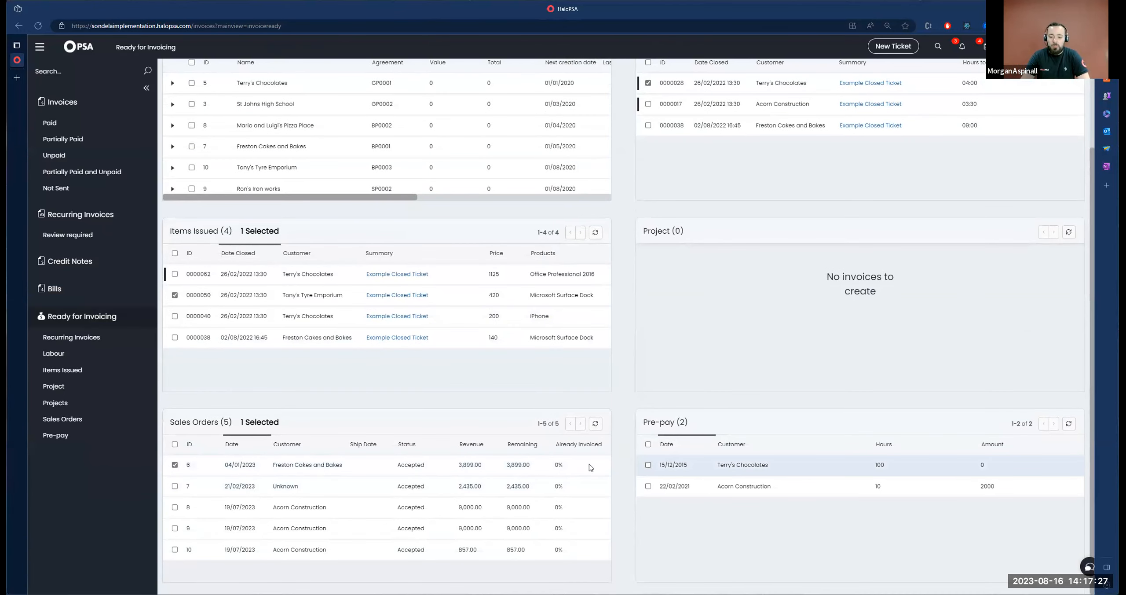
pyautogui.click(175, 464)
pyautogui.click(175, 295)
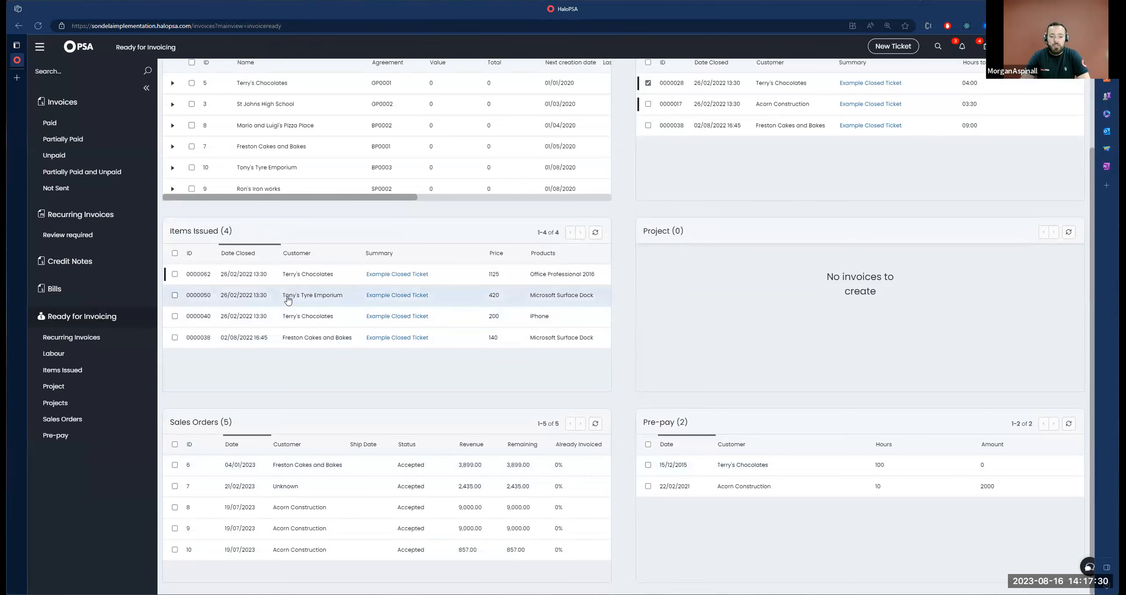
pyautogui.scroll(1, 613, 157)
pyautogui.scroll(3, 612, 158)
pyautogui.click(648, 189)
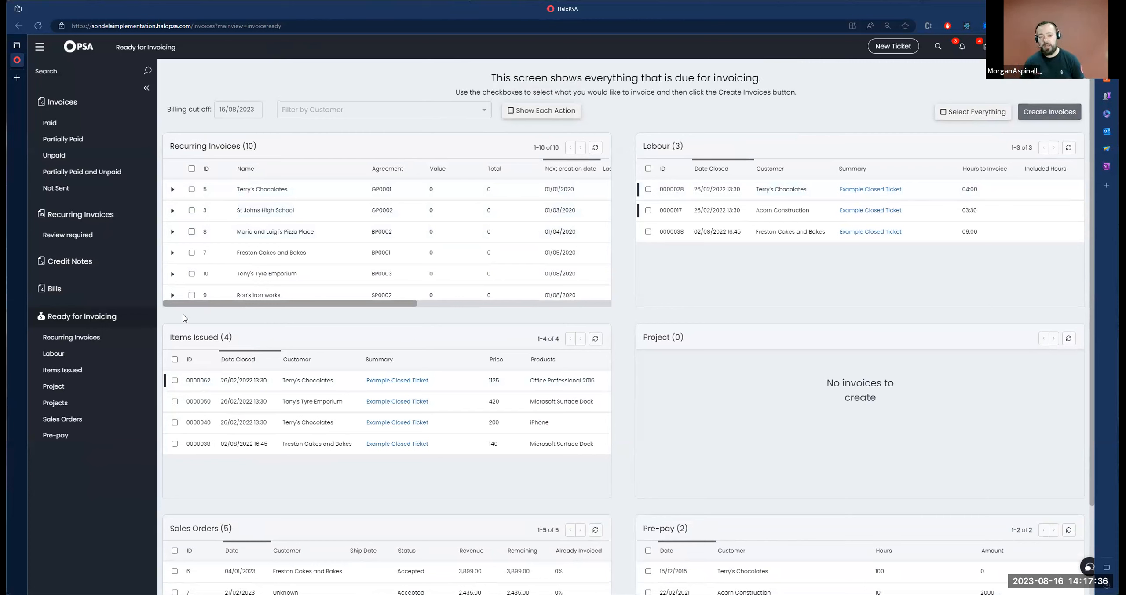
# Select all recurring invoices that are ready for invoicing, and clear the selection again.
pyautogui.click(192, 170)
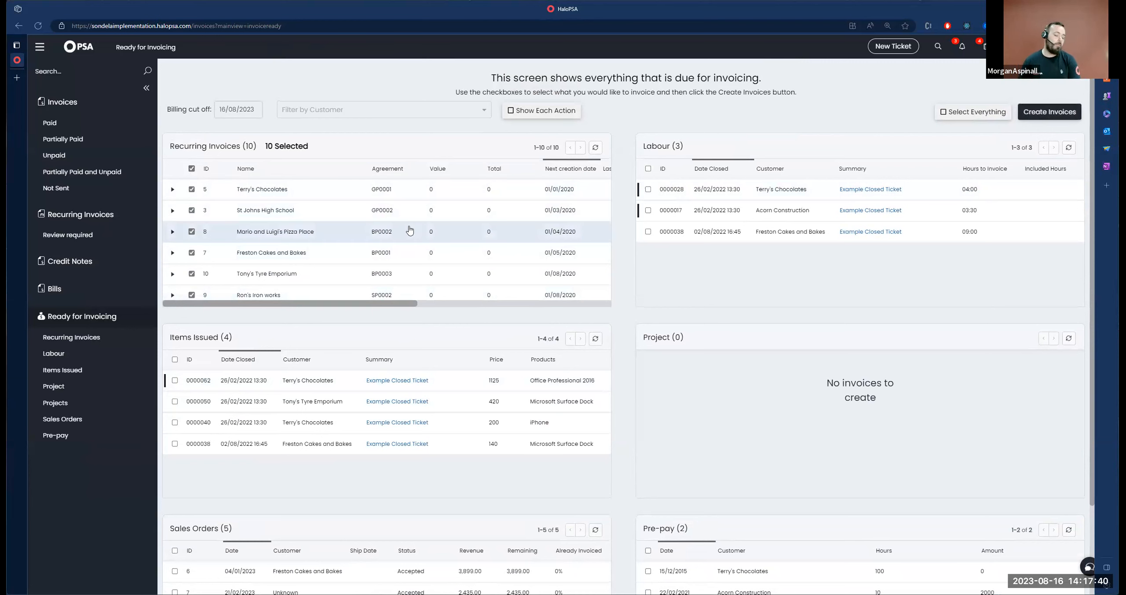
pyautogui.click(192, 169)
pyautogui.click(192, 169)
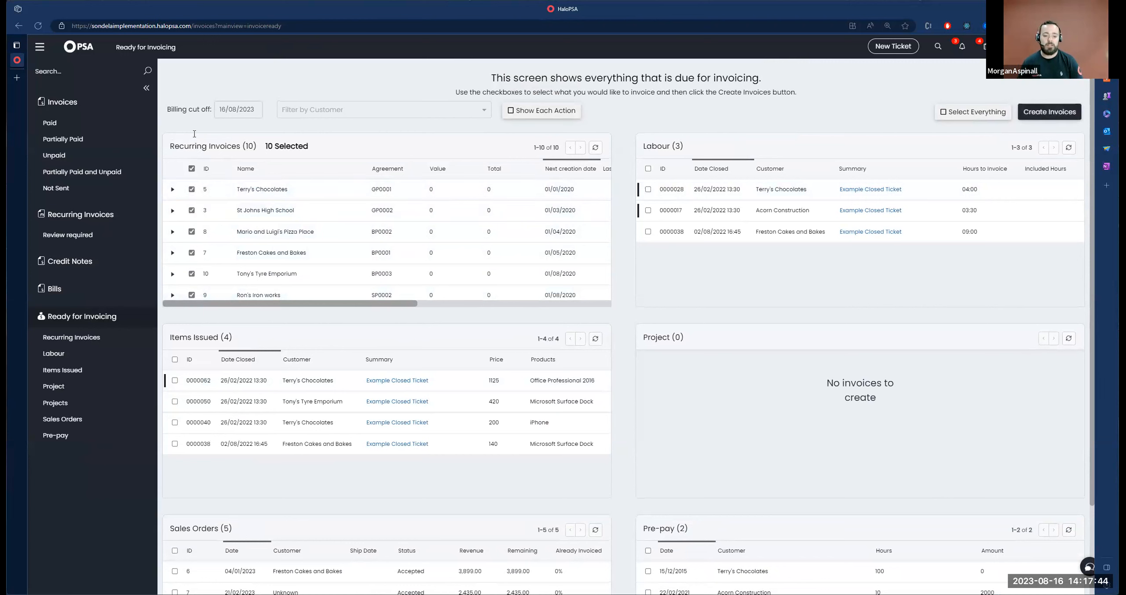
pyautogui.click(192, 169)
# Filter the items due for invoicing by the customer Mario and Luigi's Pizza Place.
pyautogui.click(450, 112)
pyautogui.write('mario')
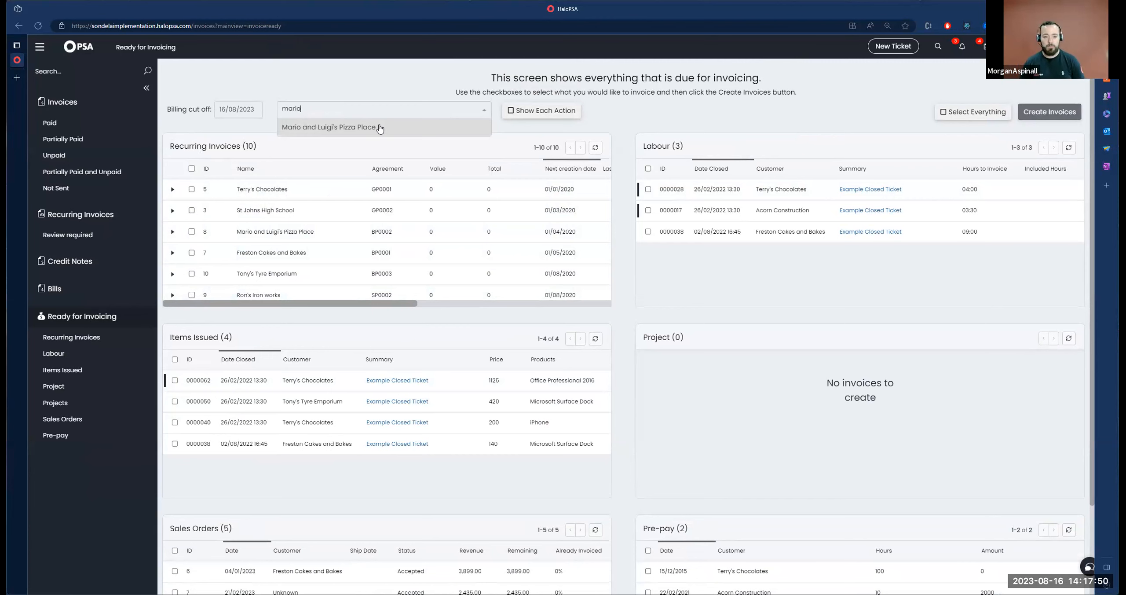
pyautogui.click(380, 127)
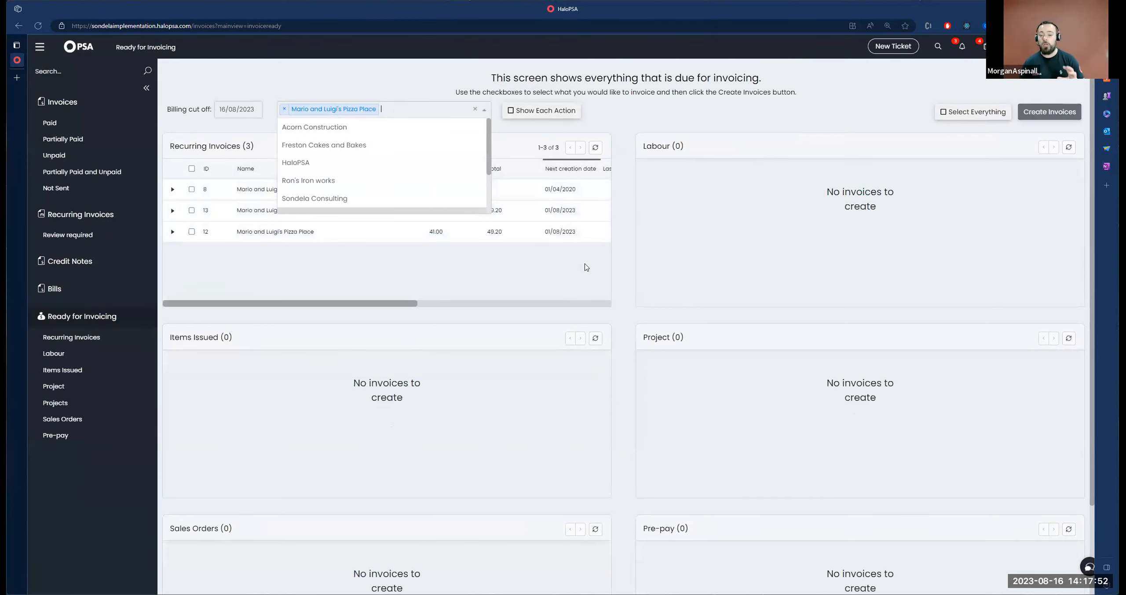
pyautogui.click(613, 261)
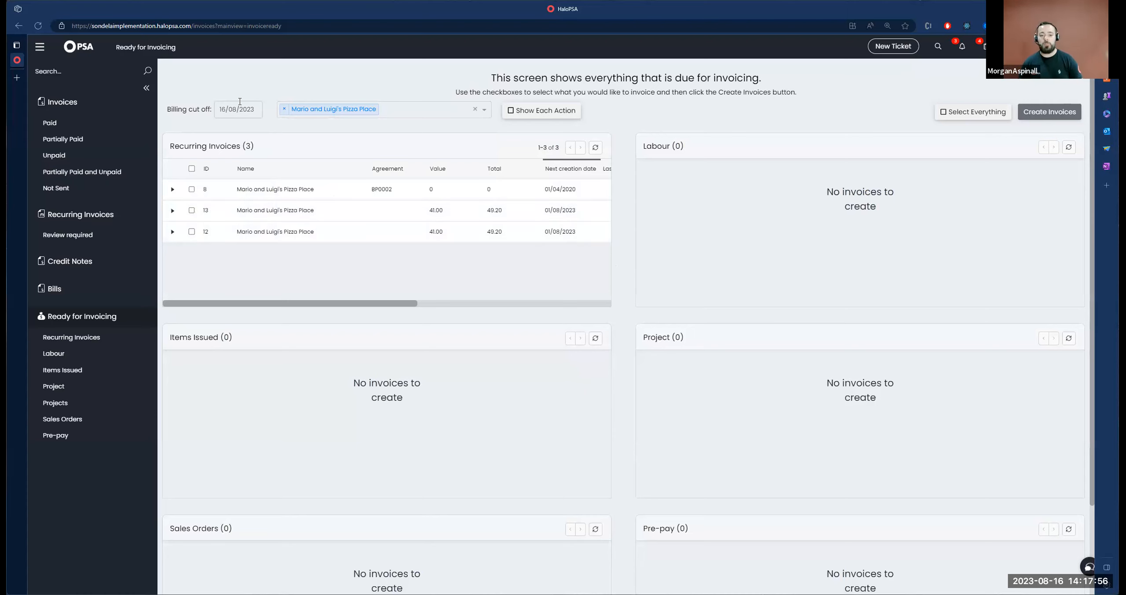
# Select all of Mario and Luigi's Pizza Place's recurring invoices, turn on Select Everything, and clear the whole selection again.
pyautogui.click(192, 169)
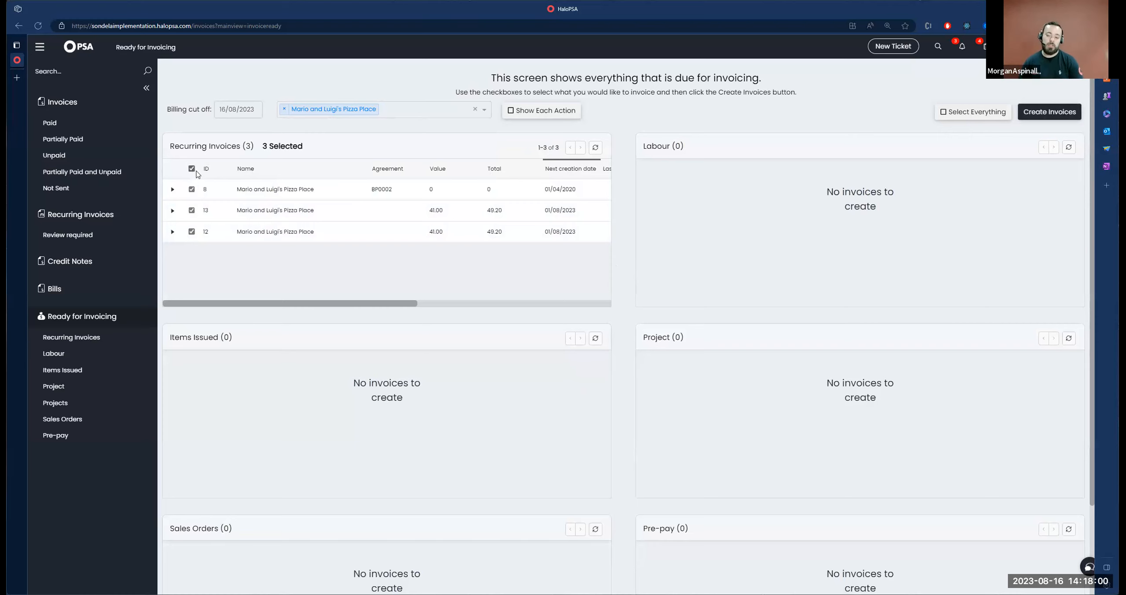
pyautogui.click(946, 113)
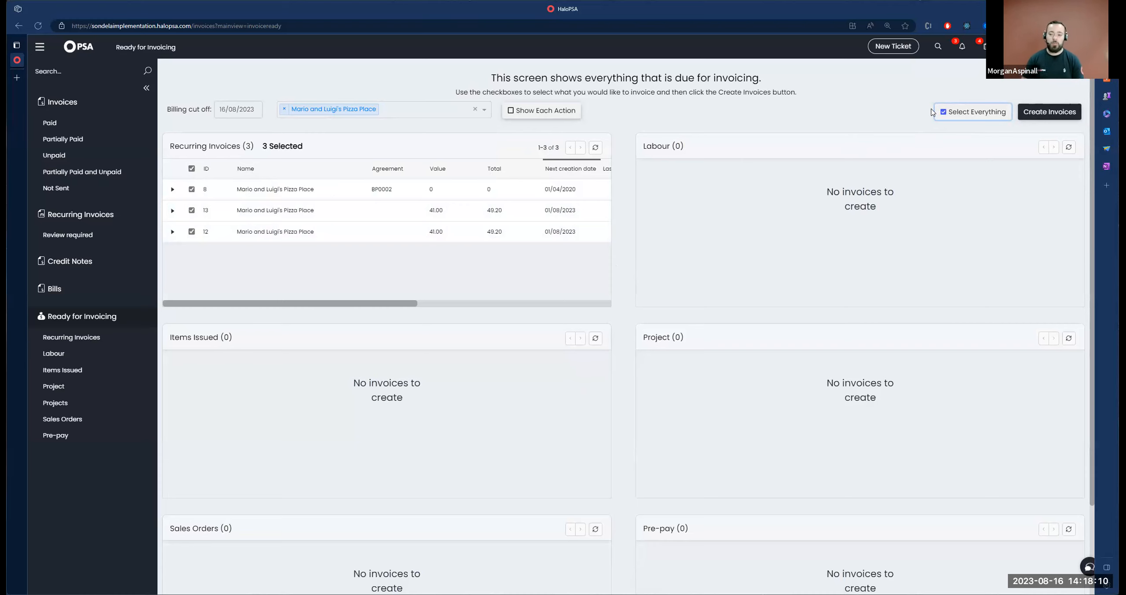
pyautogui.click(950, 112)
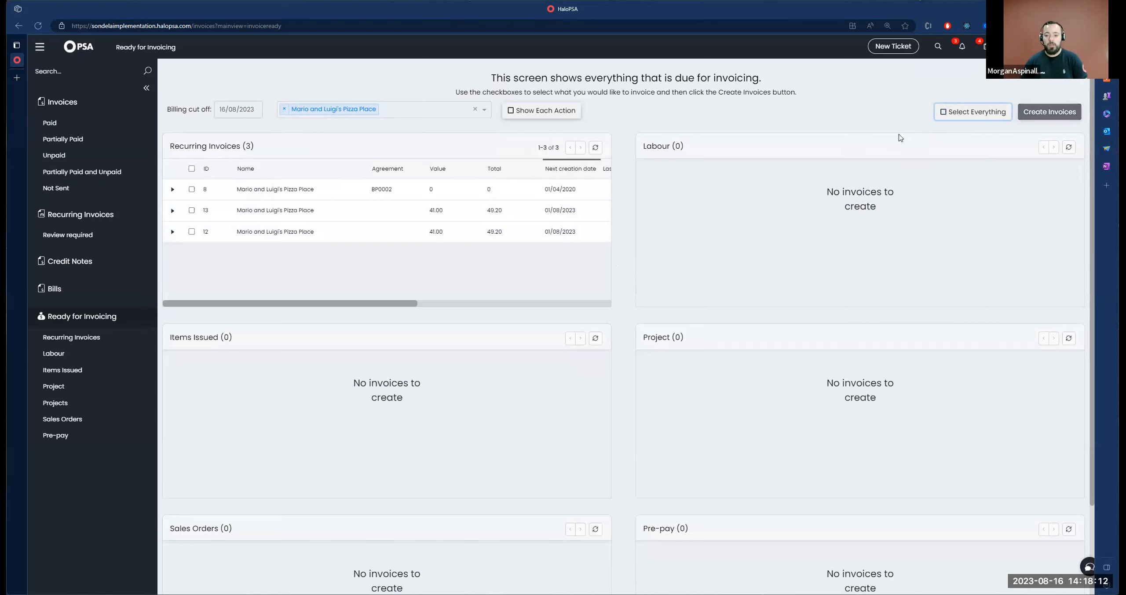
# Set the billing cut-off date to 19/07/2023.
pyautogui.moveTo(167, 110); pyautogui.dragTo(209, 114)
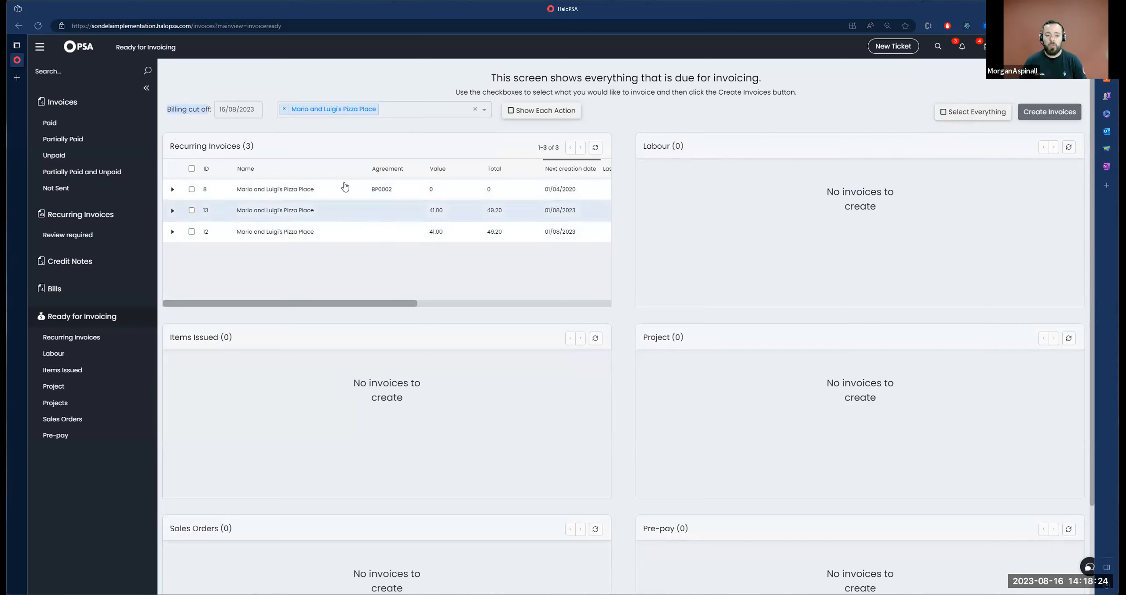
pyautogui.click(229, 111)
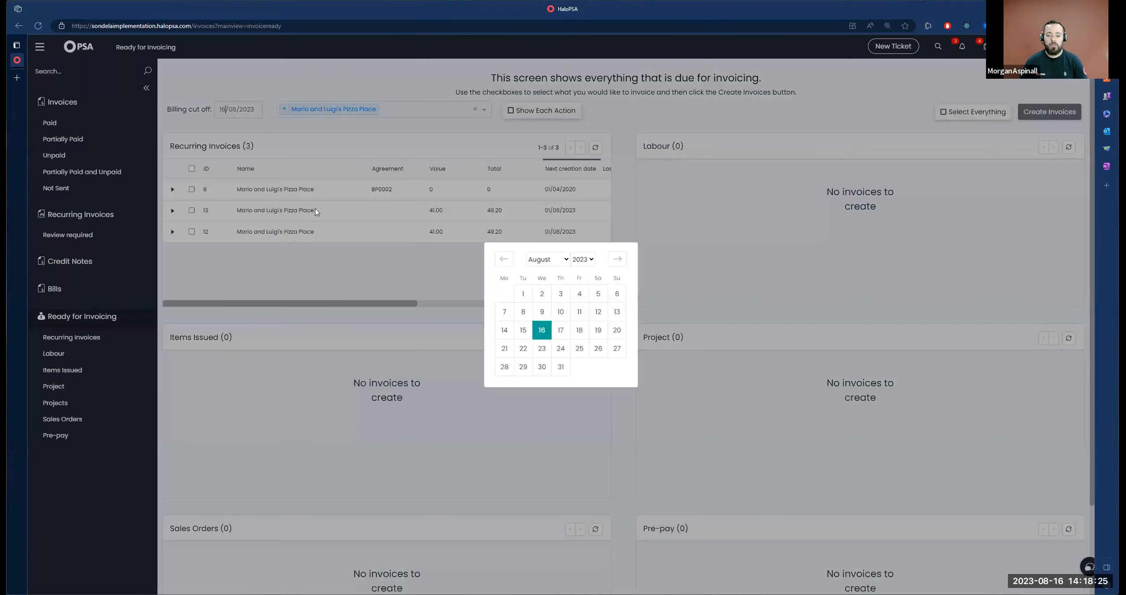
pyautogui.click(505, 260)
pyautogui.click(542, 350)
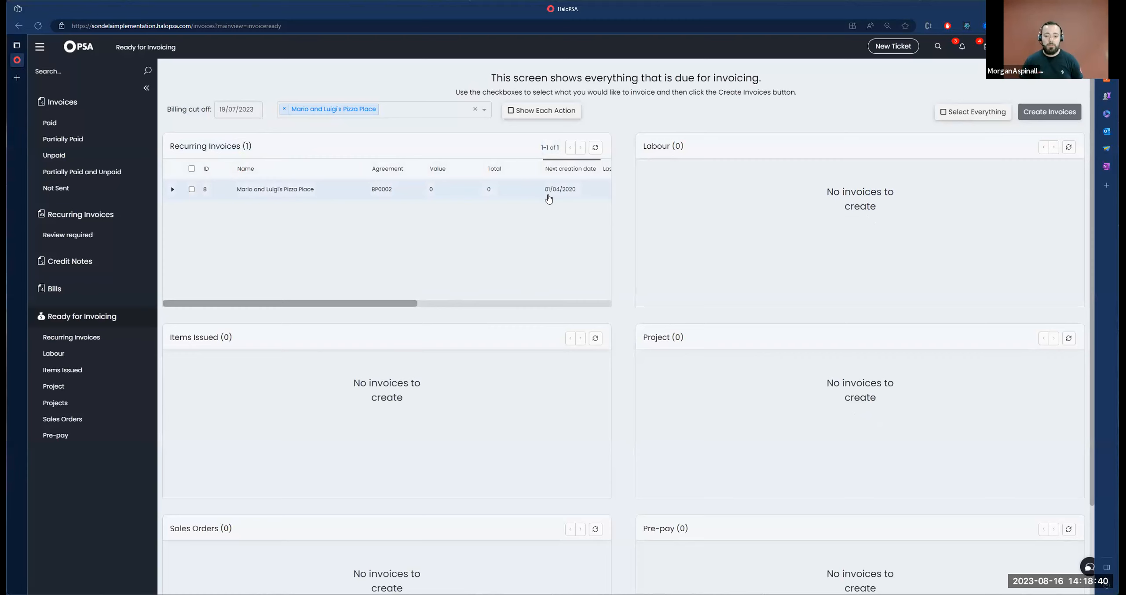
# Set the billing cut-off date to 31/08/2023, and briefly expand and collapse the lines of recurring invoice 13.
pyautogui.click(247, 117)
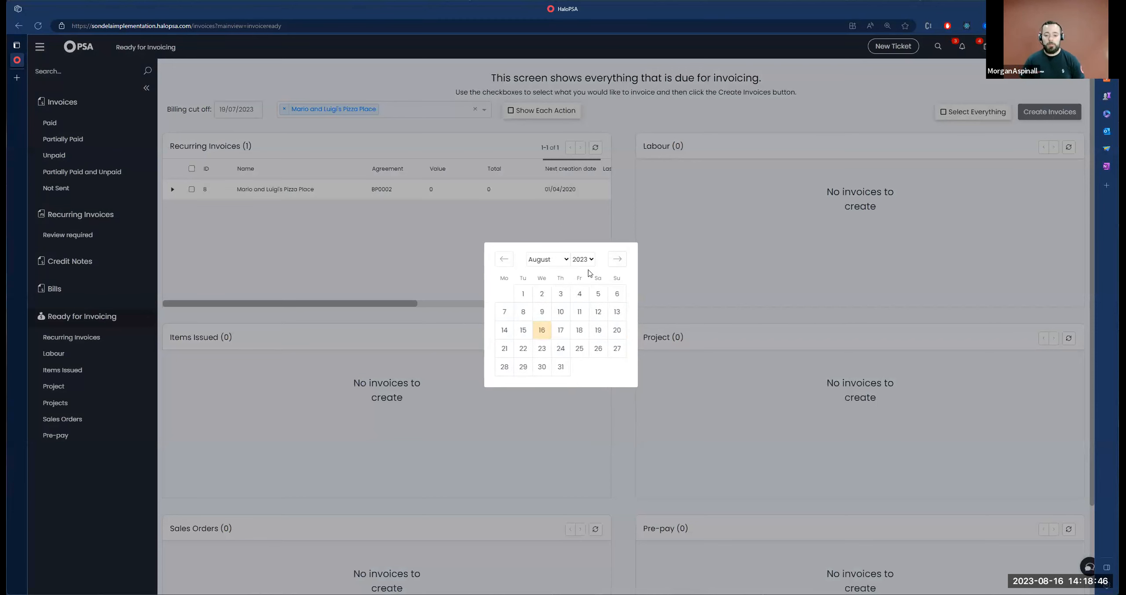
pyautogui.click(561, 367)
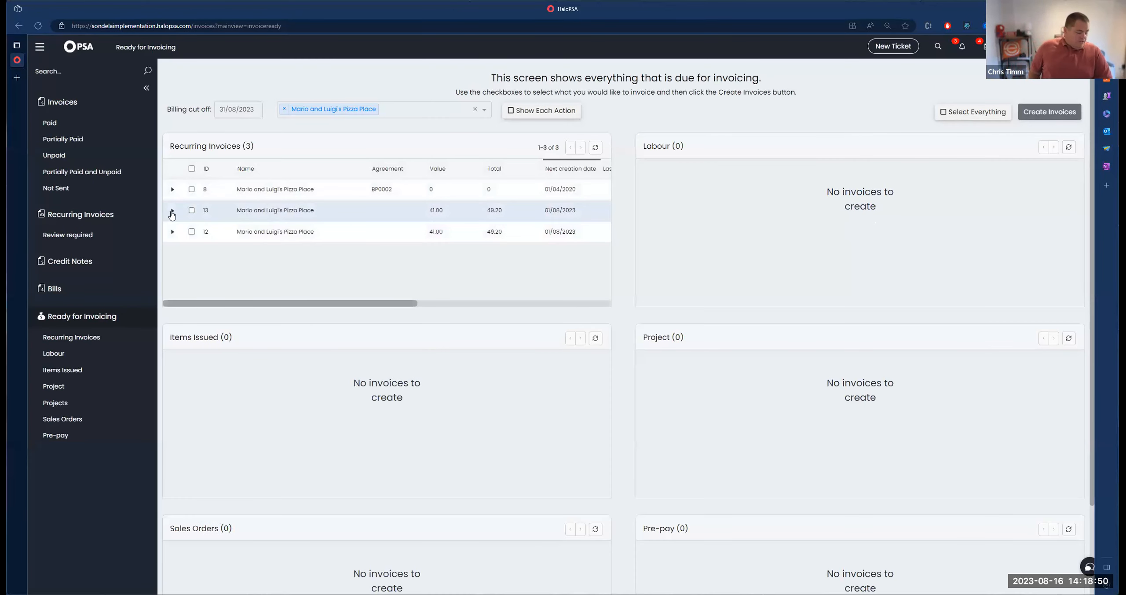
pyautogui.click(172, 211)
pyautogui.click(173, 211)
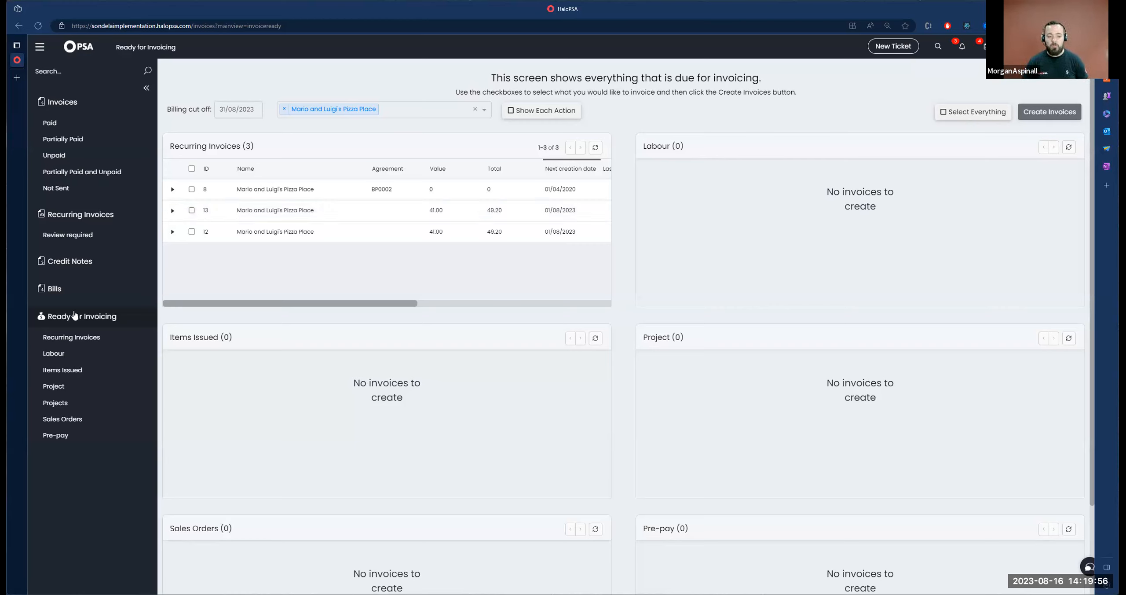
# Review the separate recurring invoice, labour, issued item and project lists due for invoicing, clearing the customer filter along the way.
pyautogui.click(61, 337)
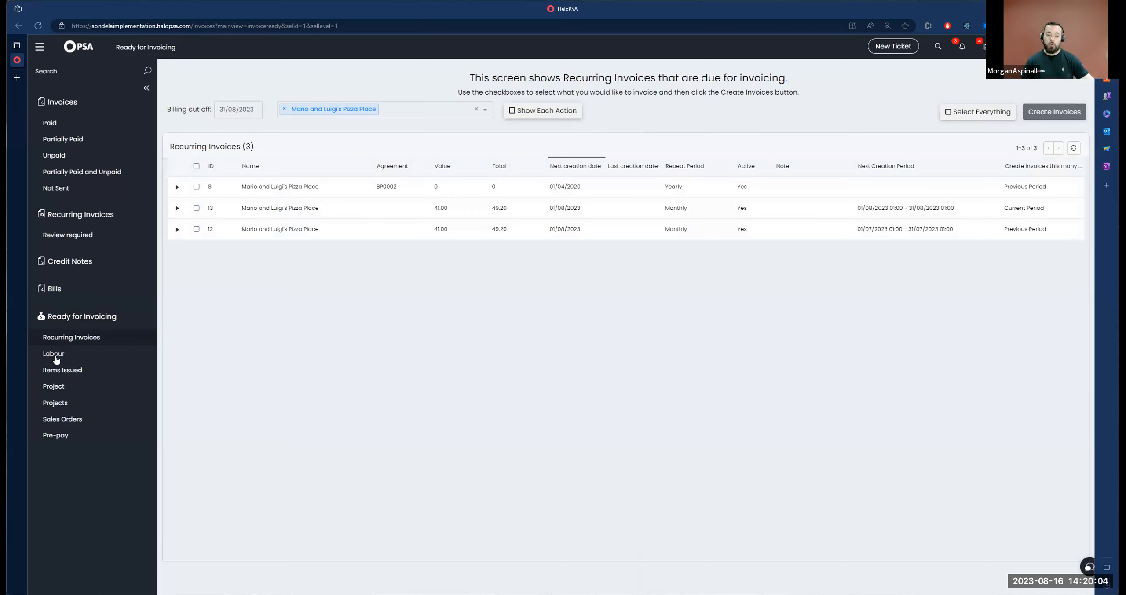
pyautogui.click(56, 358)
pyautogui.click(72, 371)
pyautogui.click(284, 109)
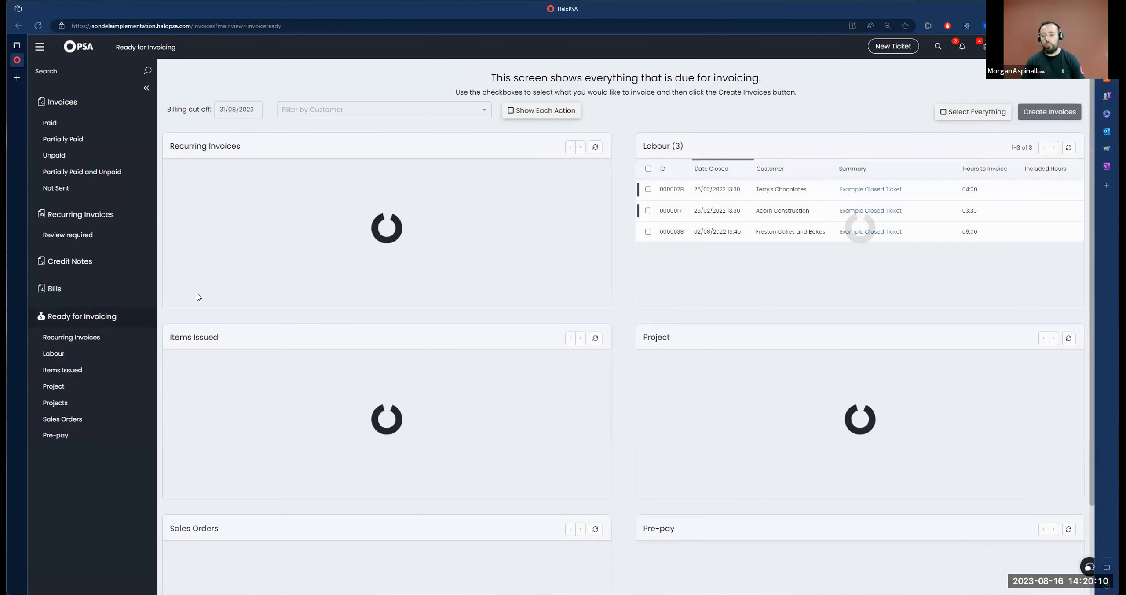
pyautogui.click(72, 339)
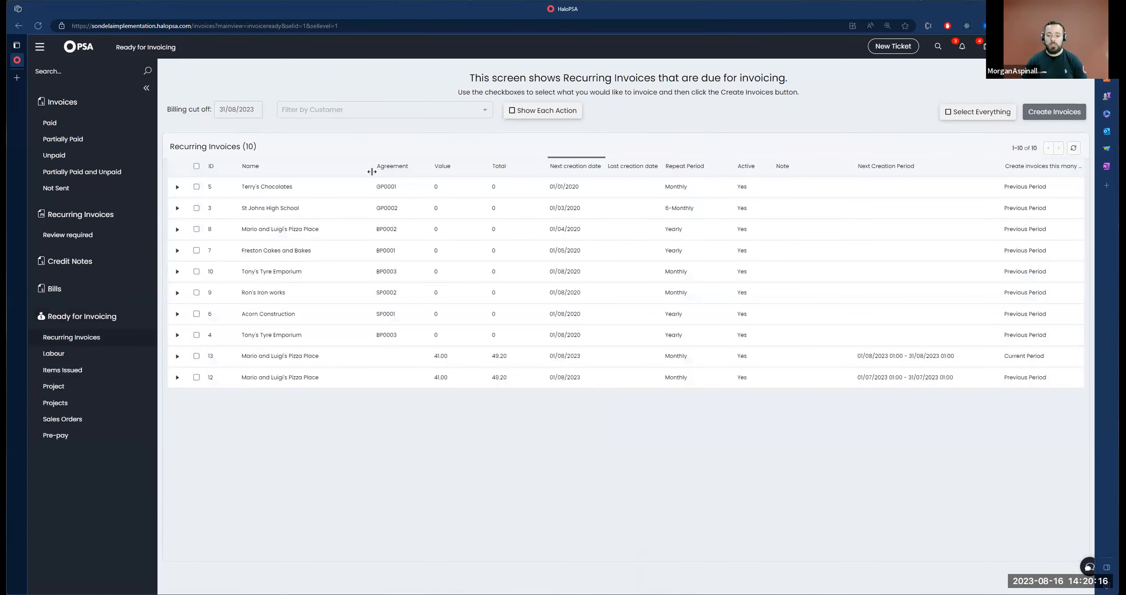
pyautogui.click(55, 354)
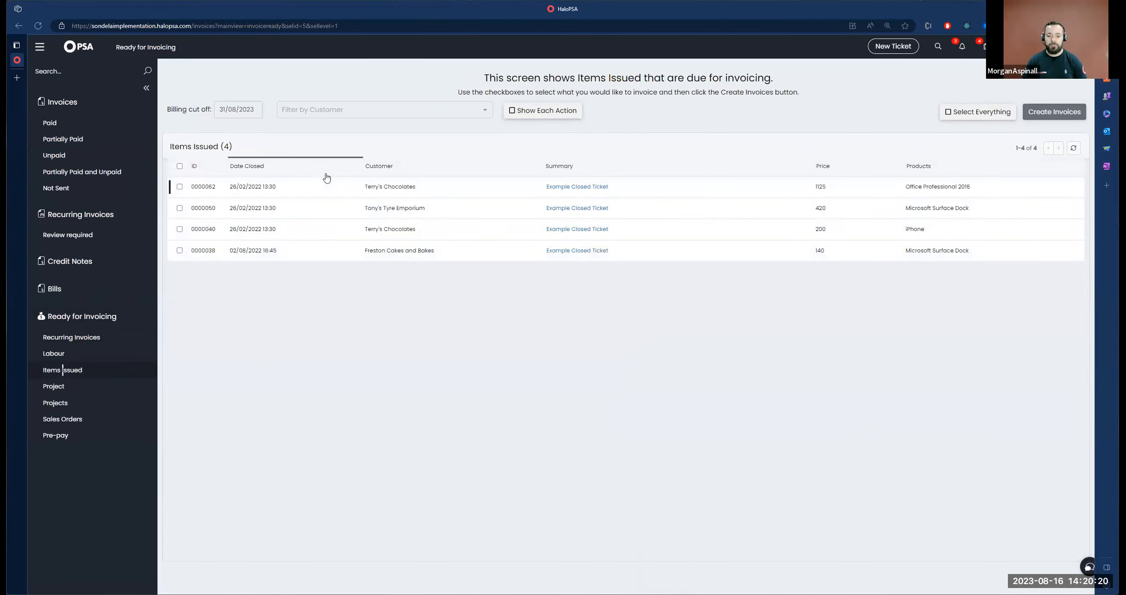
pyautogui.click(54, 386)
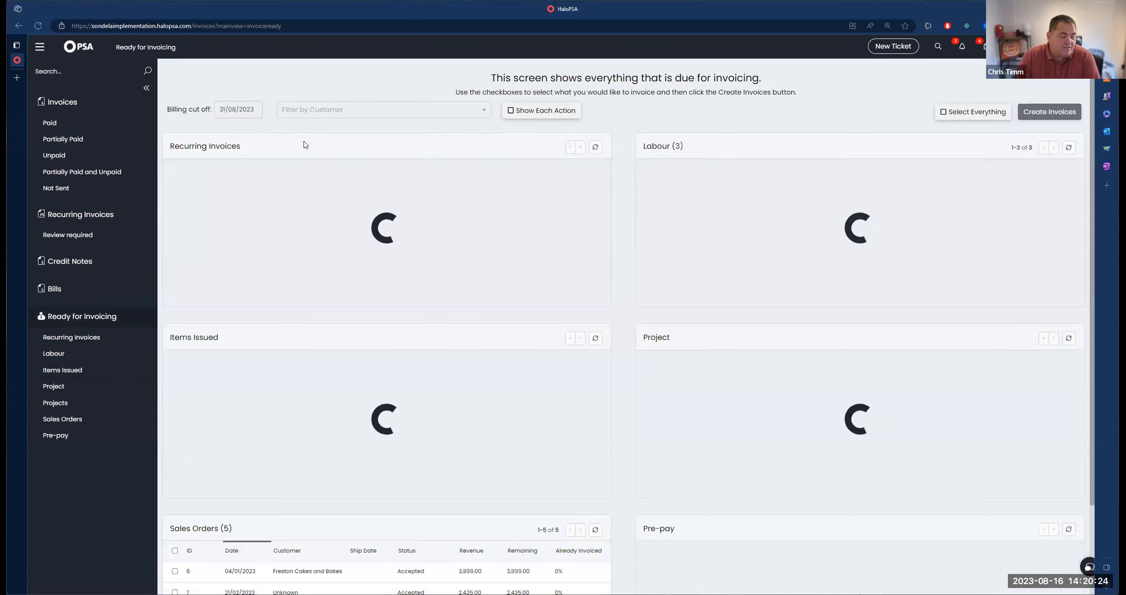
# Filter the full Ready for Invoicing overview by Mario and Luigi's Pizza Place and expand the lines of recurring invoice 13.
pyautogui.click(348, 104)
pyautogui.write('mario')
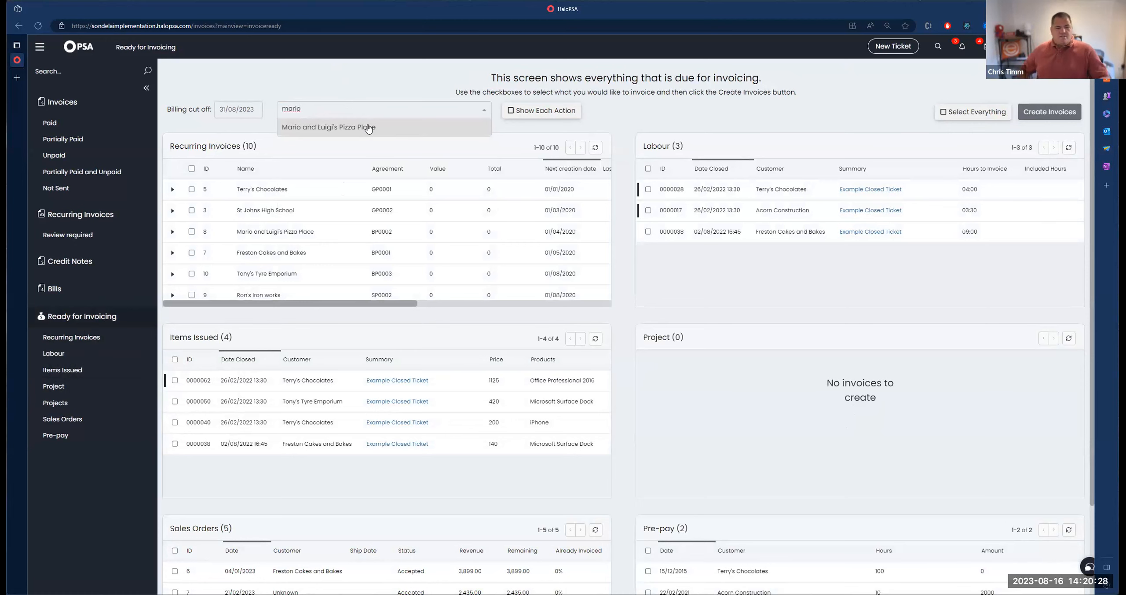
pyautogui.click(369, 127)
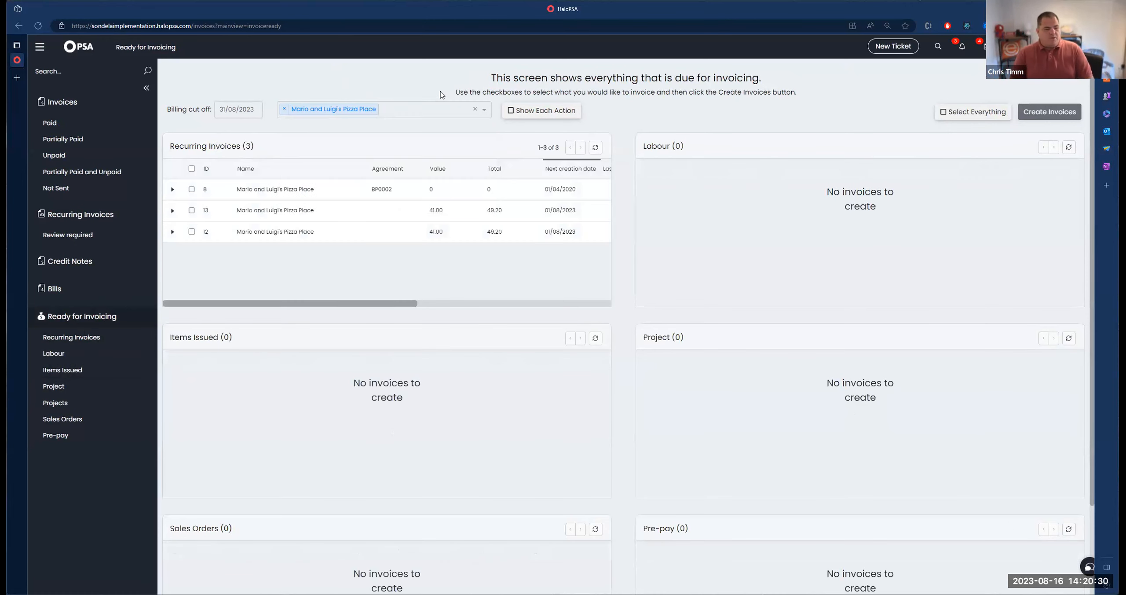
pyautogui.click(173, 212)
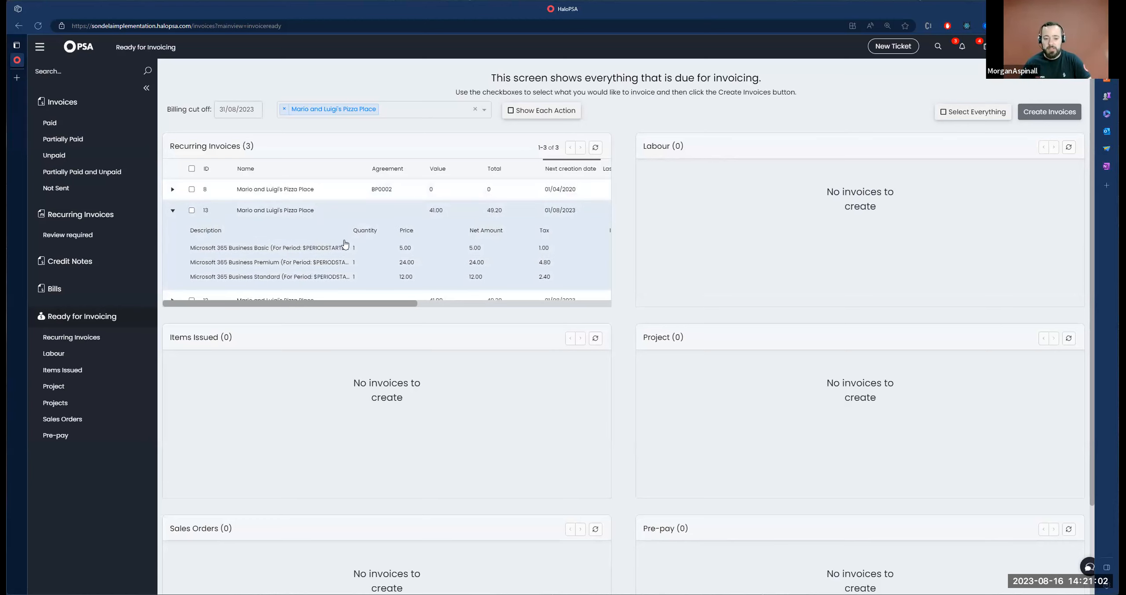
# Create an invoice from recurring invoice 13 only, with the invoice date 31/08/2023.
pyautogui.click(192, 209)
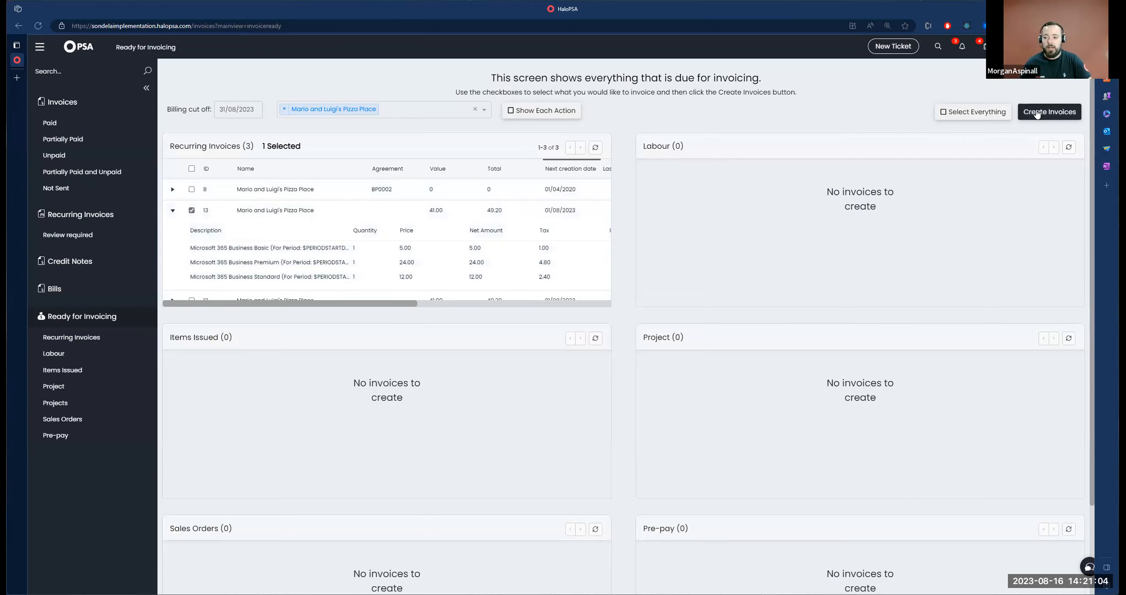
pyautogui.click(1036, 114)
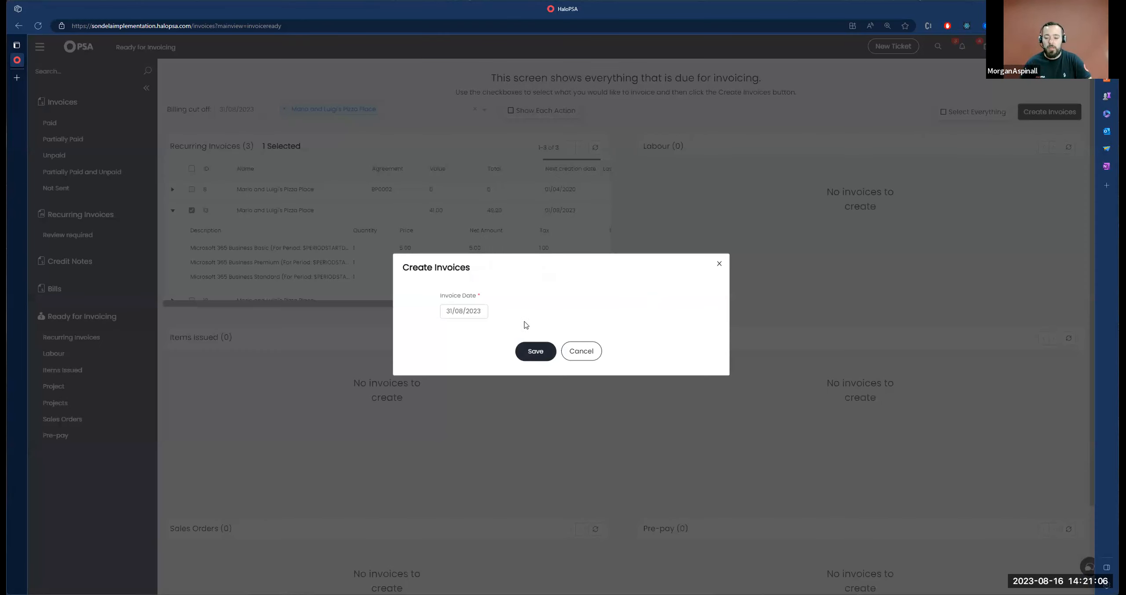
pyautogui.click(531, 352)
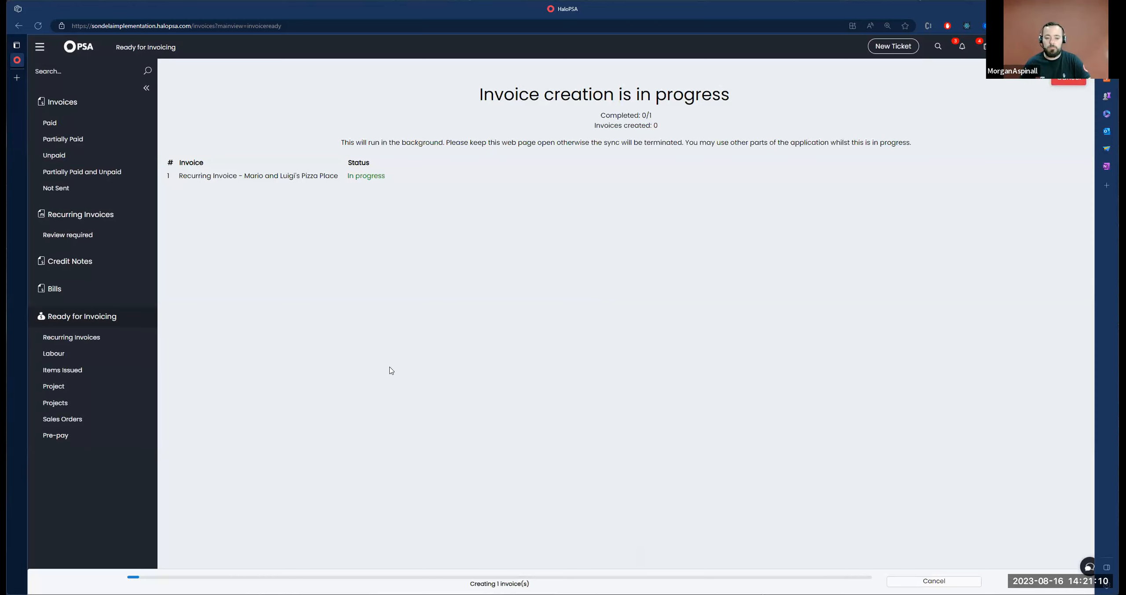
# Open the newly created invoice and examine the billing period dates on its Microsoft 365 lines, its totals and its invoice details.
pyautogui.click(457, 159)
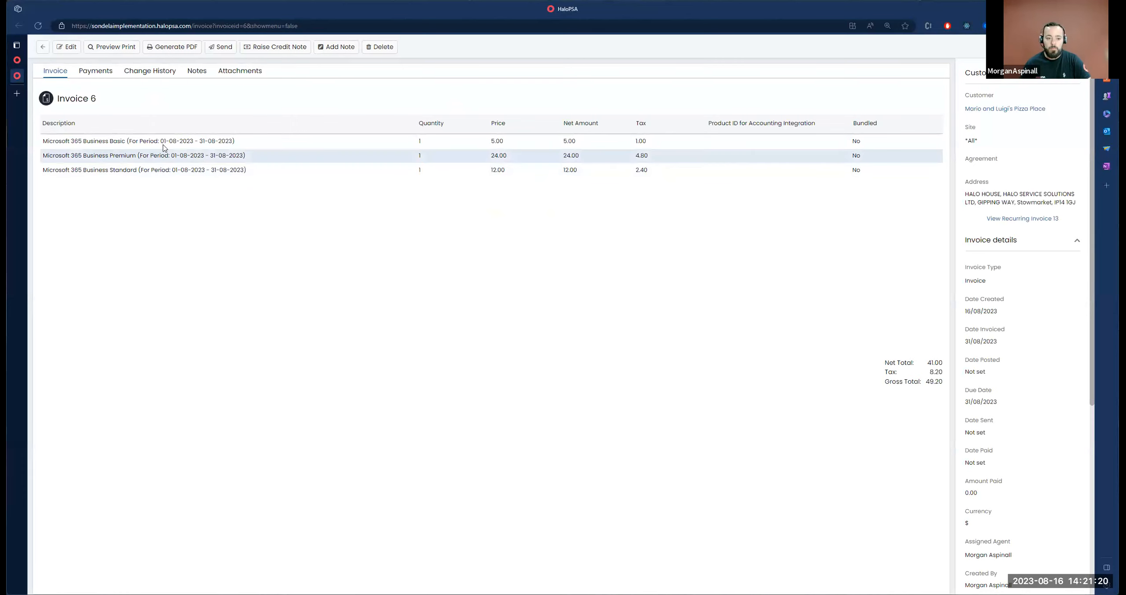
pyautogui.doubleClick(176, 141)
pyautogui.click(319, 200)
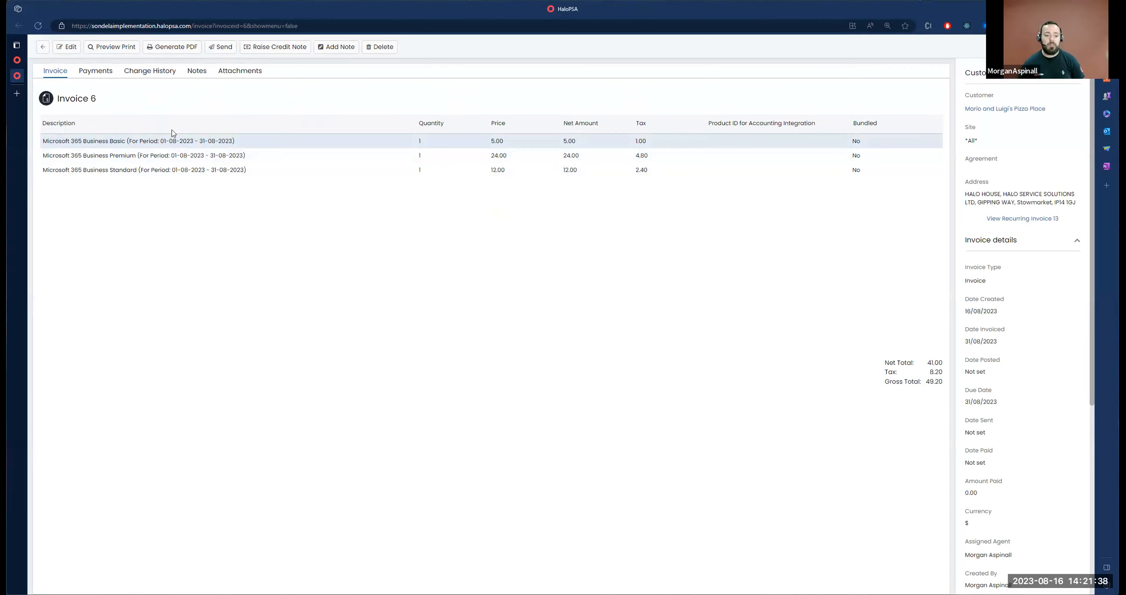
pyautogui.moveTo(194, 138); pyautogui.dragTo(162, 140)
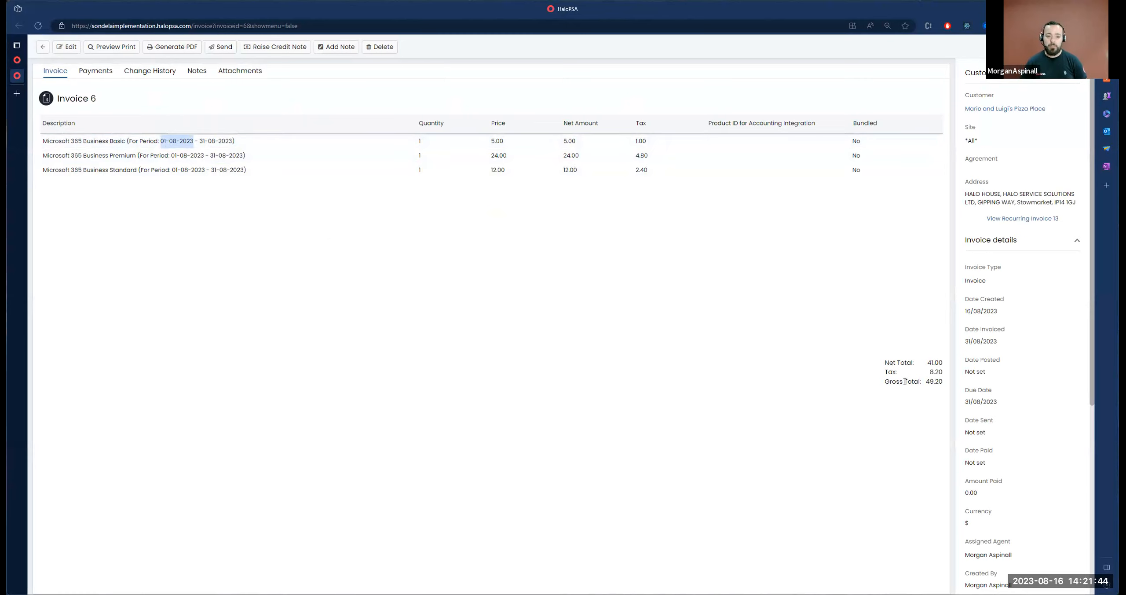
pyautogui.scroll(-5, 998, 365)
pyautogui.scroll(5, 999, 366)
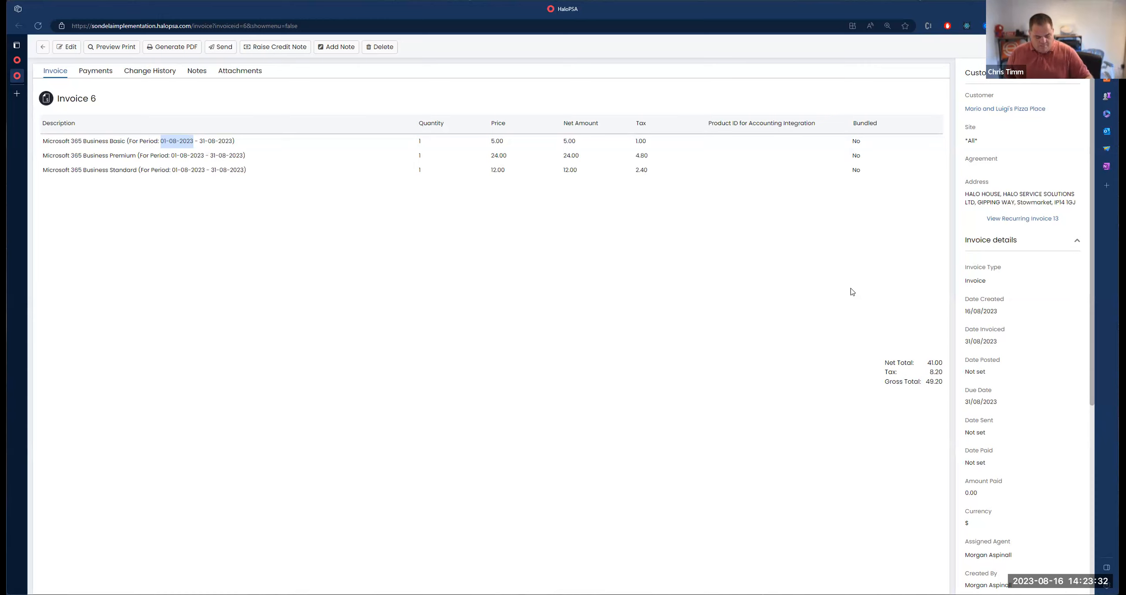
pyautogui.click(853, 292)
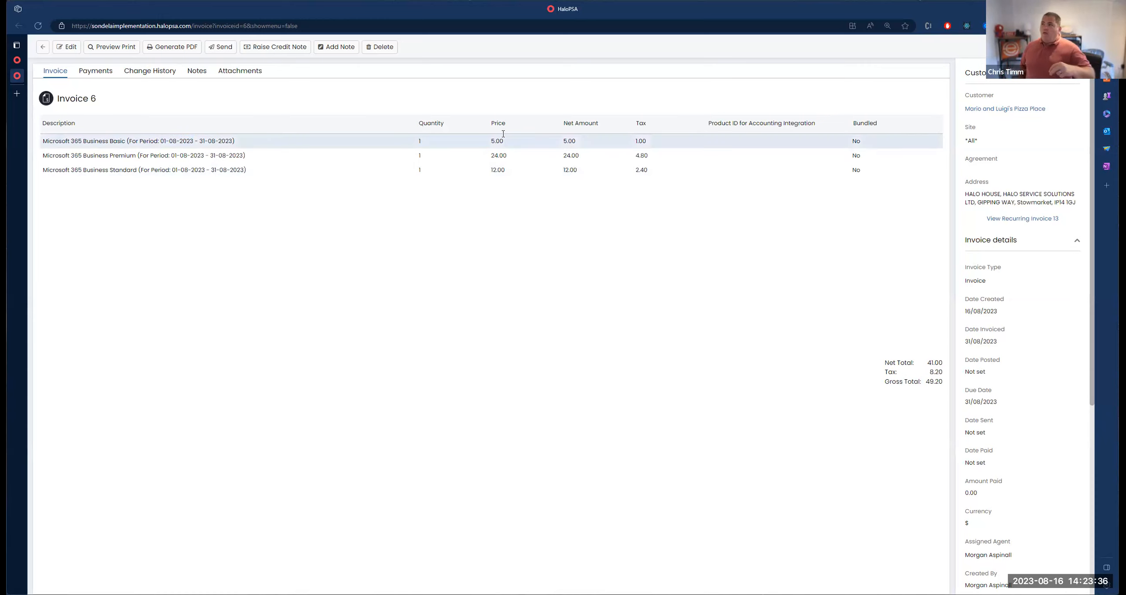